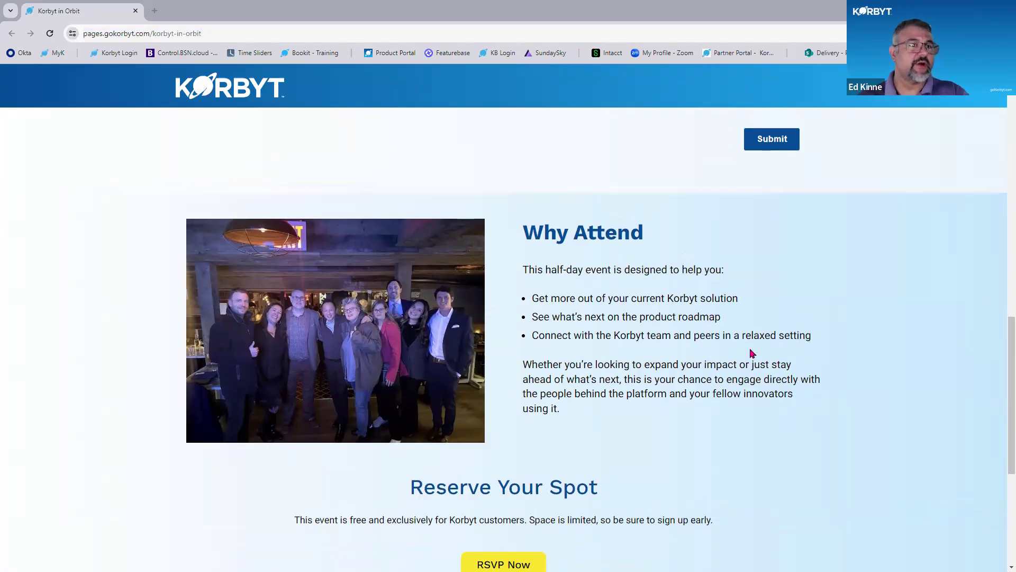
# - Return to the start of the Korbyt in Orbit event page and switch to the Korbyt training site's home dashboard
pyautogui.scroll(9, 752, 353)
pyautogui.scroll(5, 752, 353)
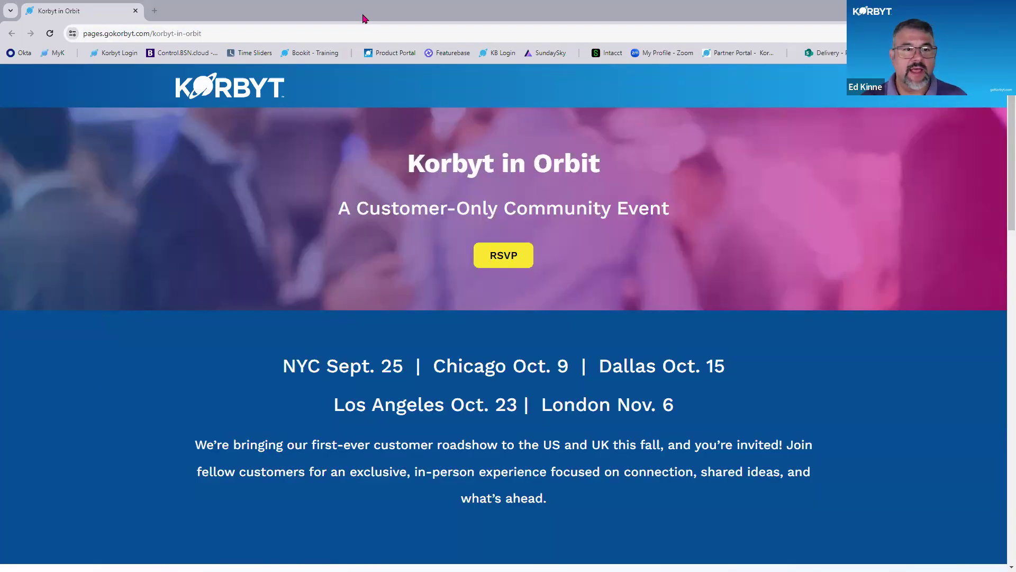
pyautogui.hotkey('ctrl', 'l')
pyautogui.hotkey('alt', 'Tab')
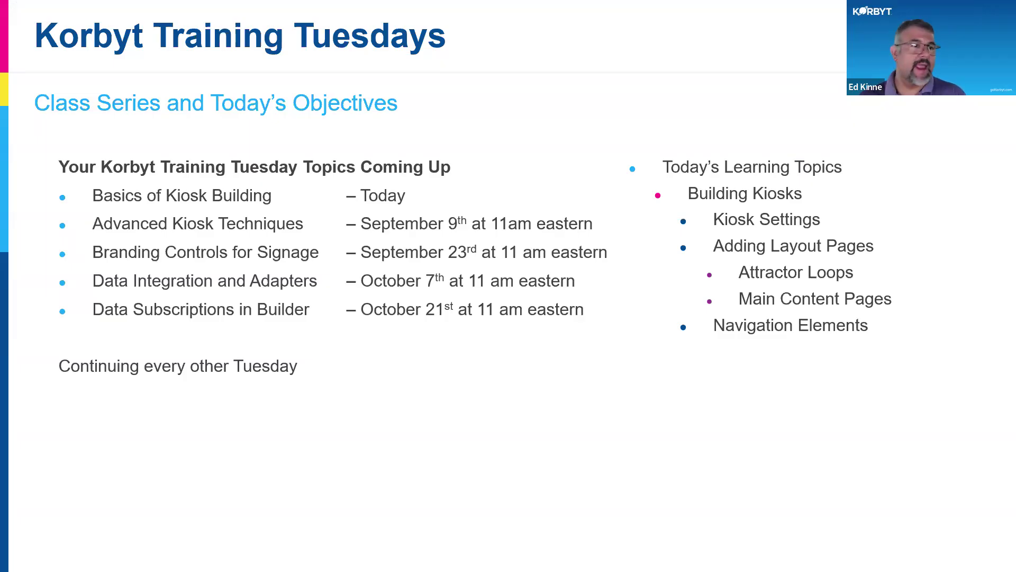
pyautogui.hotkey('alt', 'Tab')
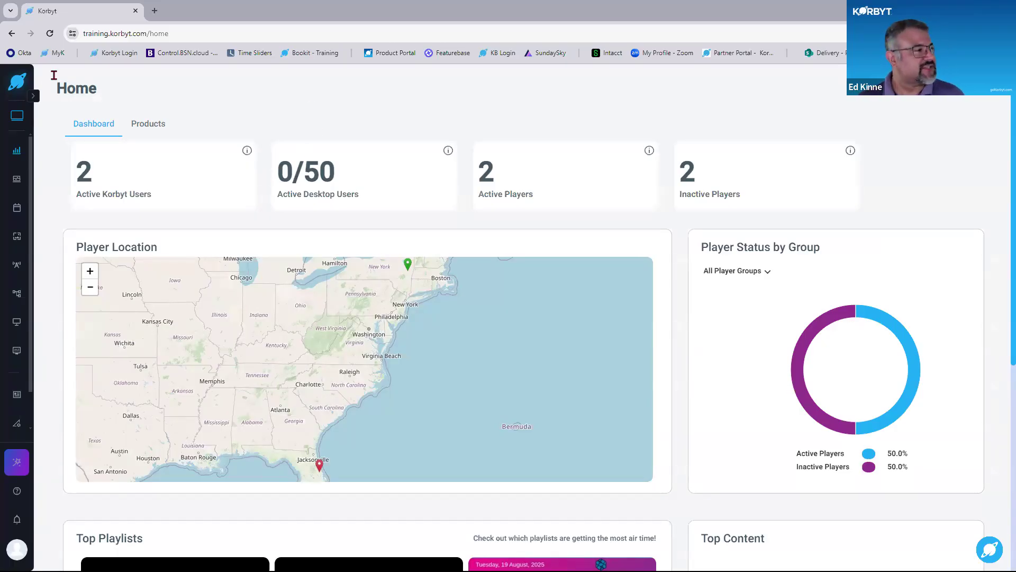
pyautogui.press('ctrl')
pyautogui.press('ctrl')
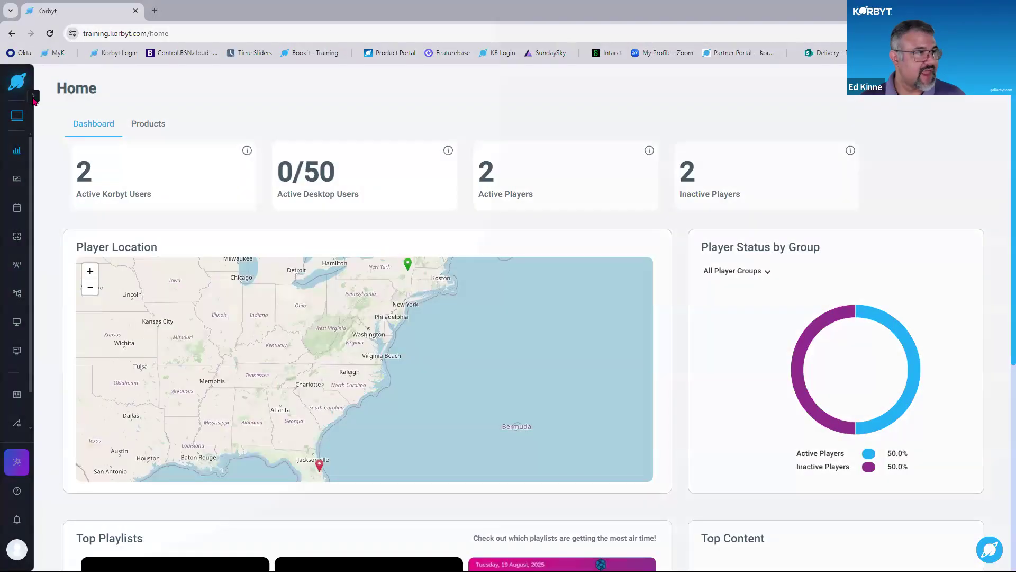
# - Expand and collapse the site navigation, and open the Kiosk Builder
pyautogui.click(34, 96)
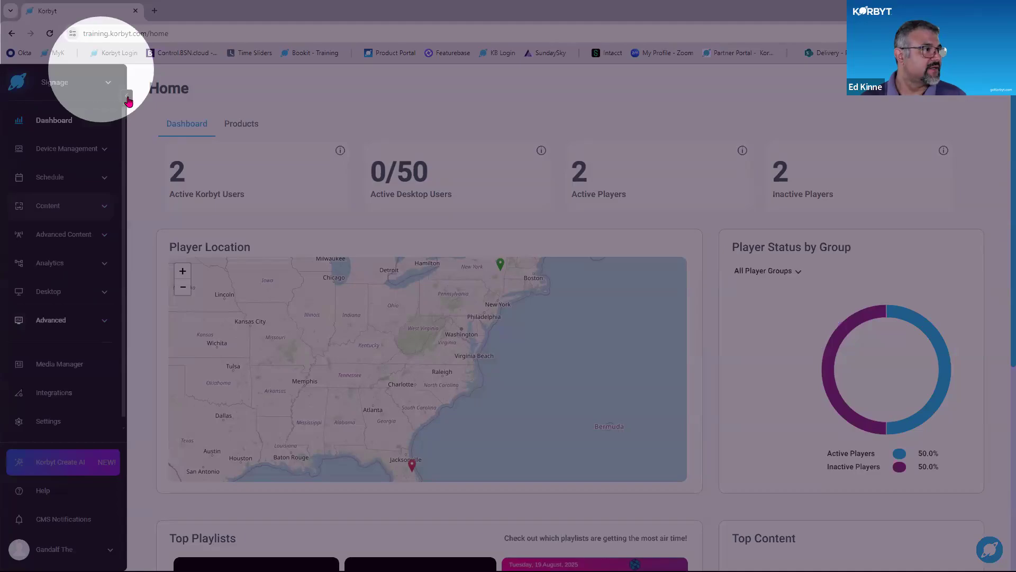
pyautogui.click(125, 100)
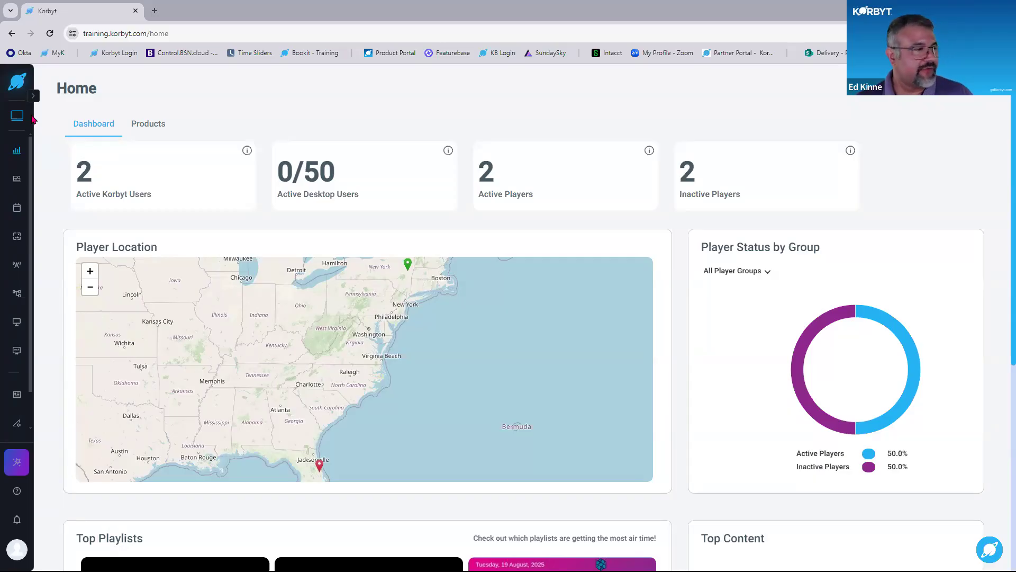
pyautogui.moveTo(12, 358)
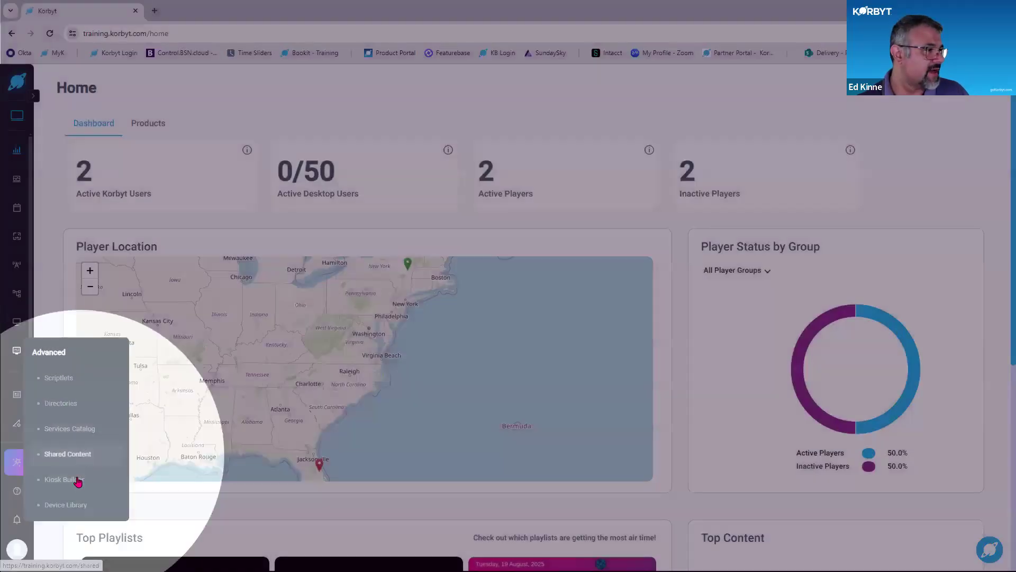
pyautogui.scroll(-1, 78, 479)
pyautogui.click(76, 483)
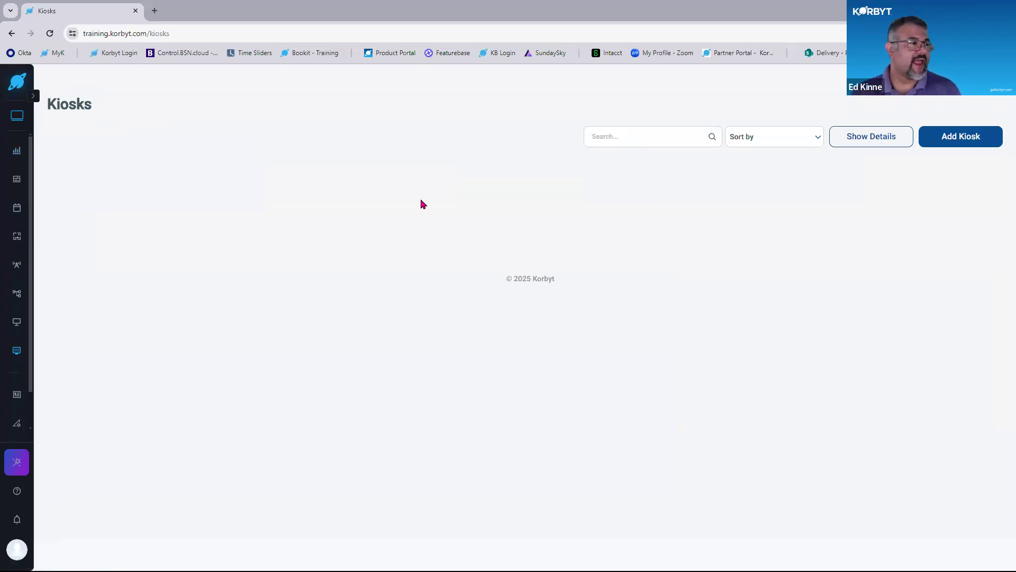
# - Start a new kiosk from the Kiosks list to show its blank creation page
pyautogui.press('ctrl')
pyautogui.press('ctrl')
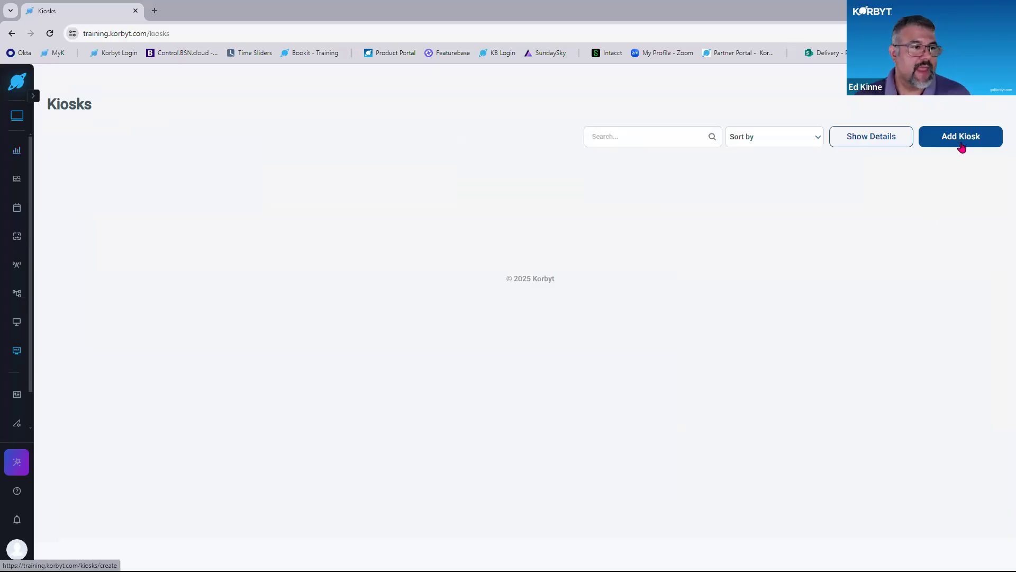
pyautogui.press('ctrl')
pyautogui.press('ctrl')
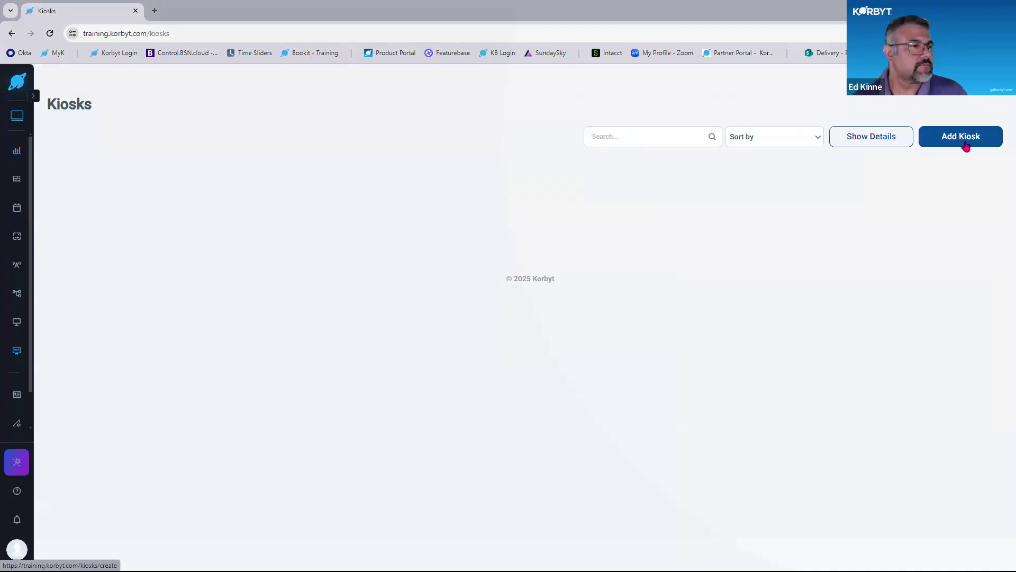
pyautogui.click(966, 146)
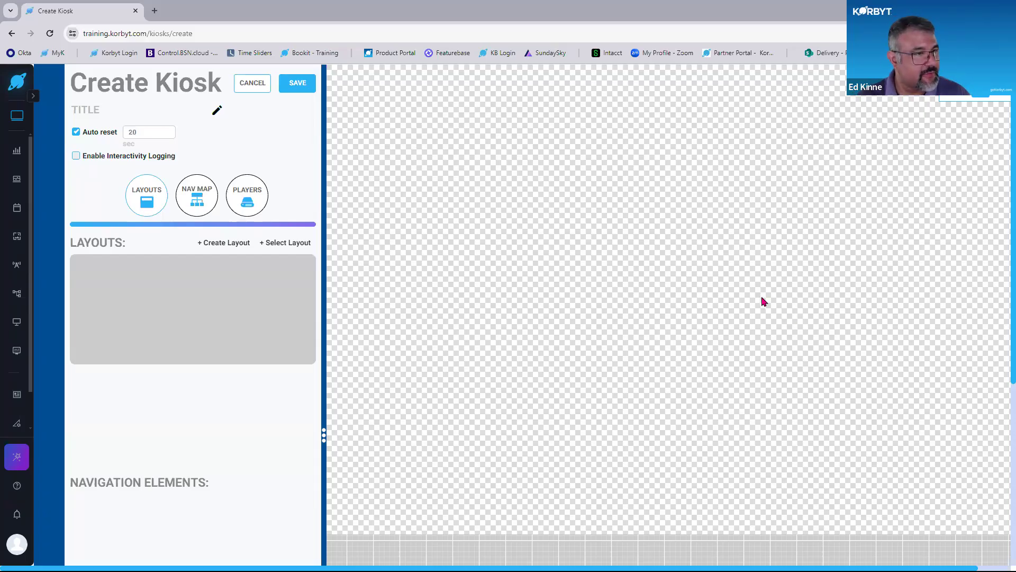
pyautogui.hotkey('ctrl', '-')
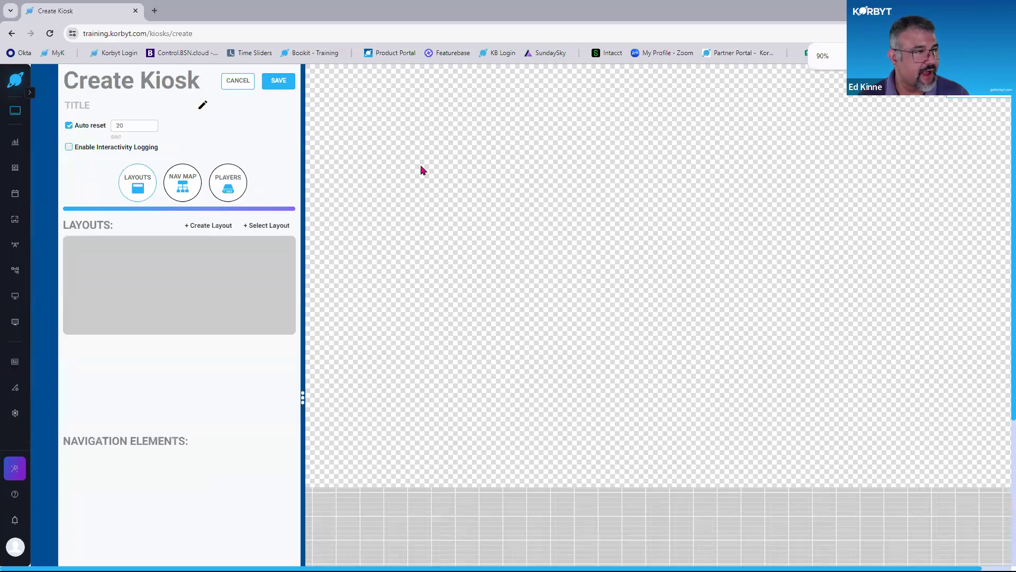
pyautogui.hotkey('ctrl', '-')
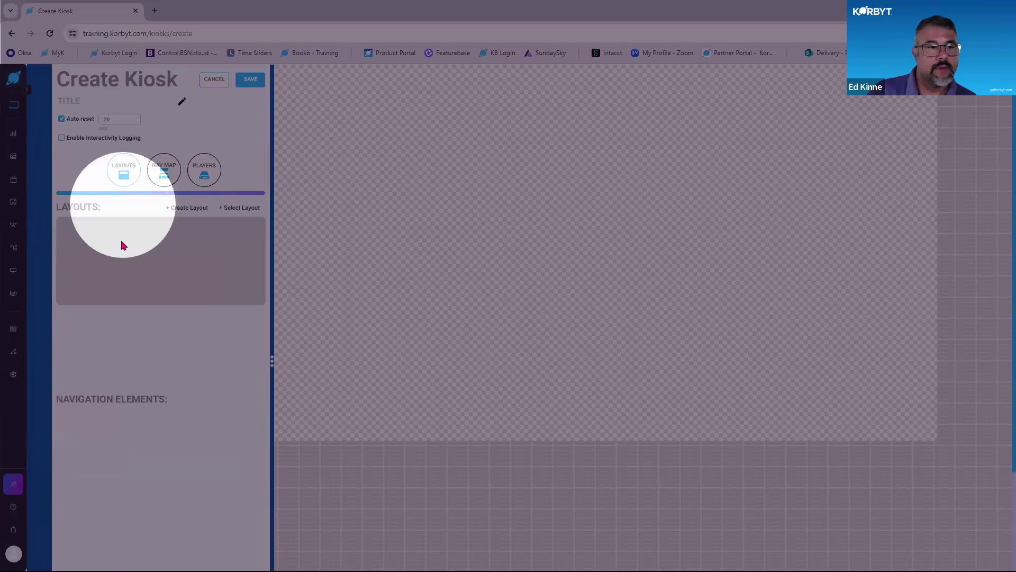
pyautogui.hotkey('ctrl', '0')
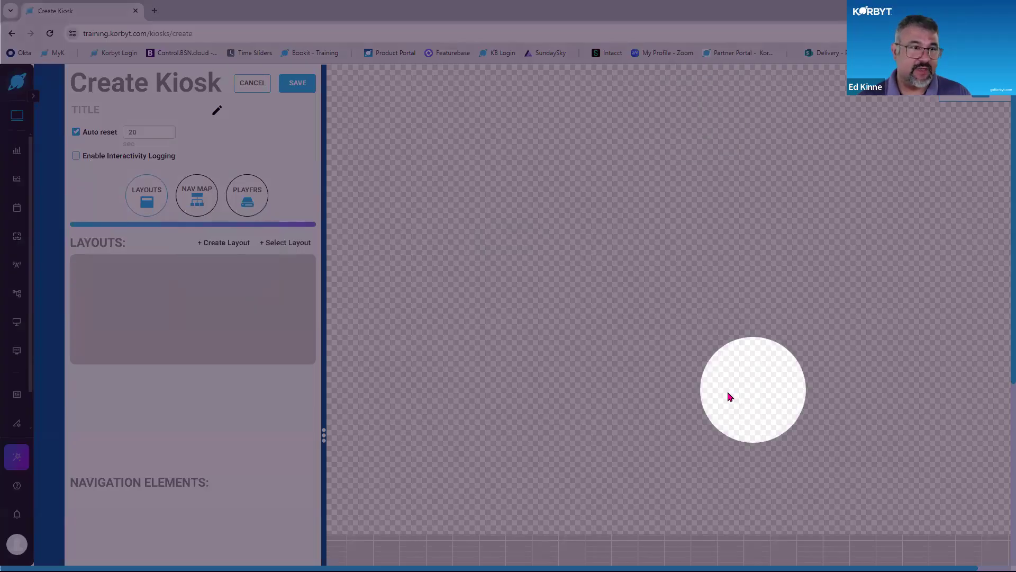
# - Try adding a new layout to the kiosk with the Default template and the single-zone arrangement, and cancel it
pyautogui.click(237, 244)
pyautogui.click(403, 241)
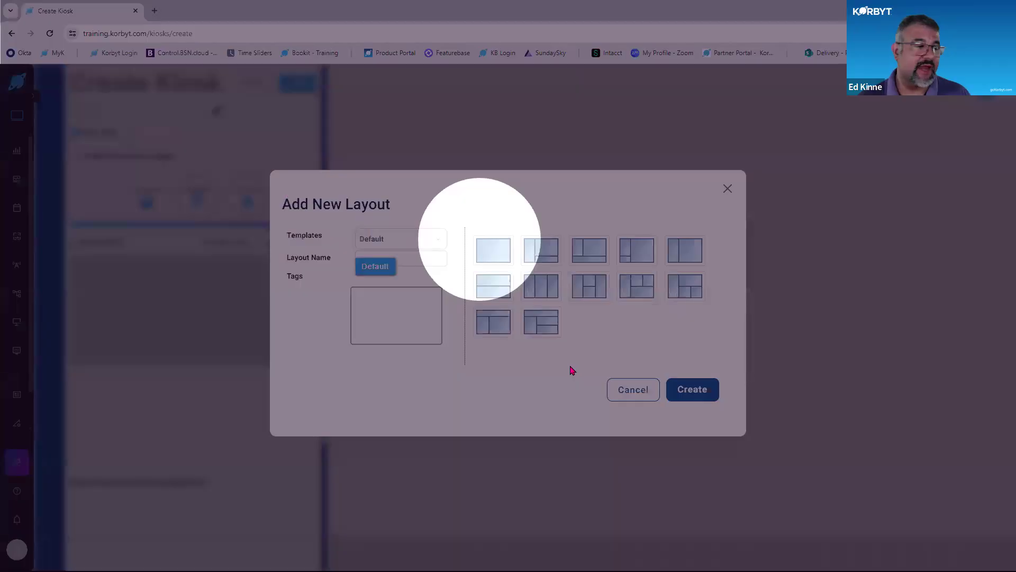
pyautogui.click(560, 366)
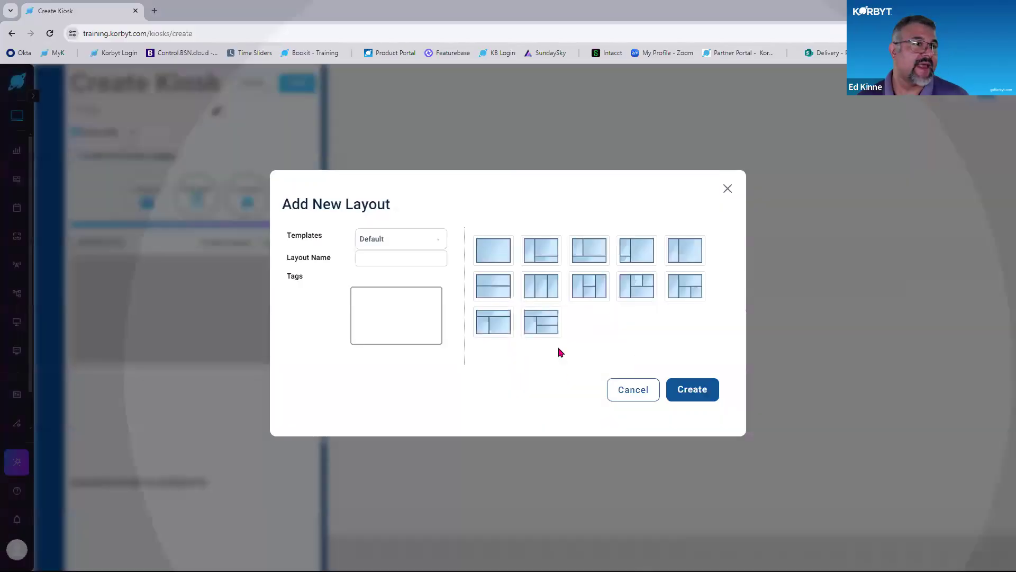
pyautogui.click(406, 249)
pyautogui.click(408, 262)
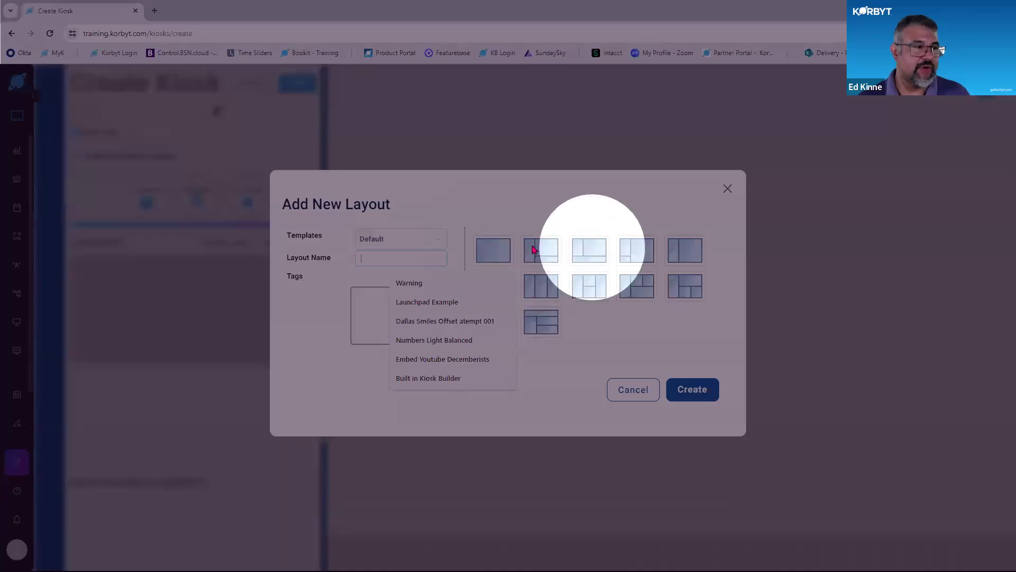
pyautogui.click(503, 254)
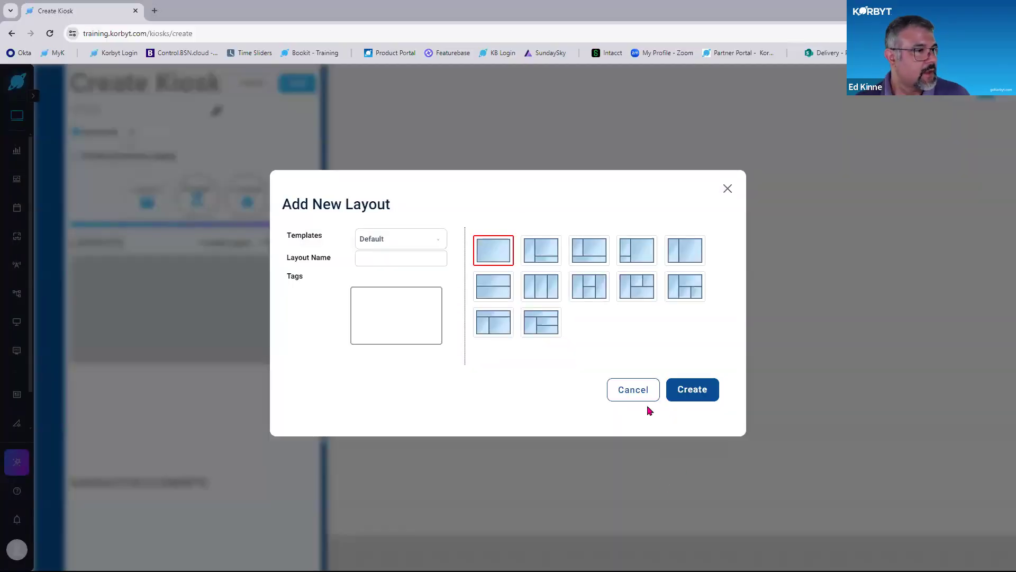
pyautogui.click(637, 392)
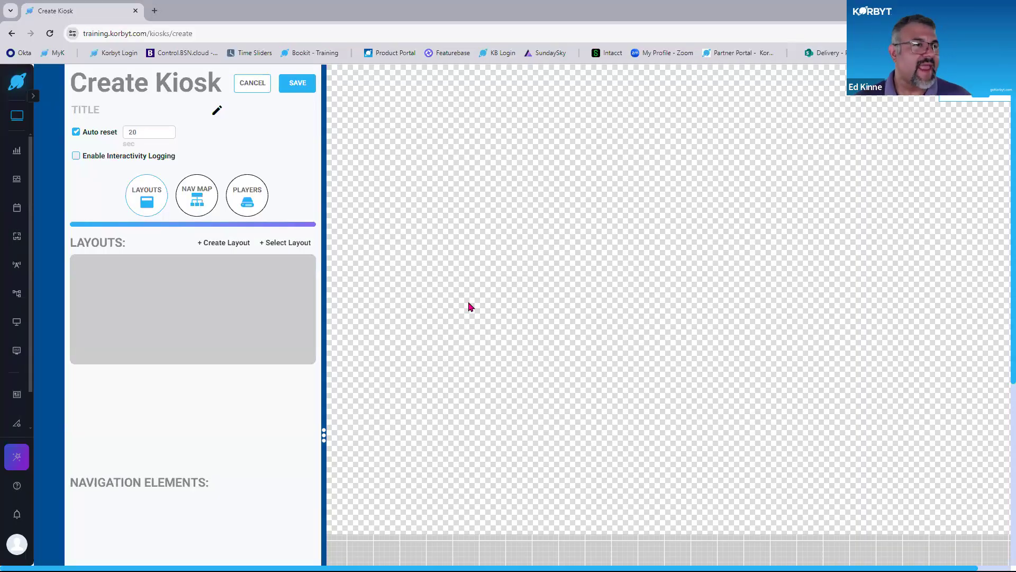
# - Open the Home Kiosk Splashpage layout for editing and move the builder toolbox clear of the welcome content
pyautogui.hotkey('ctrl', '-')
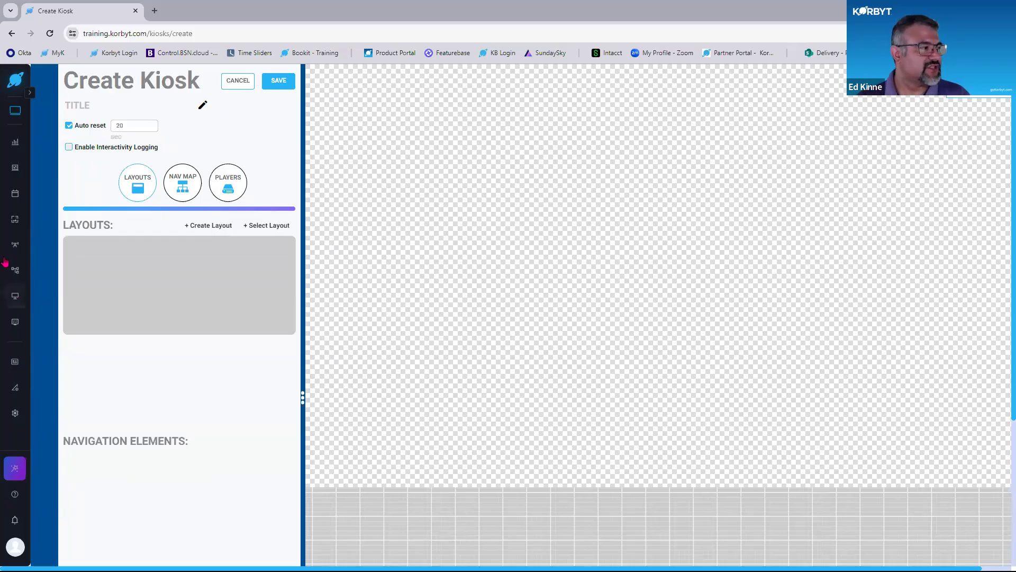
pyautogui.moveTo(13, 241)
pyautogui.moveTo(15, 219)
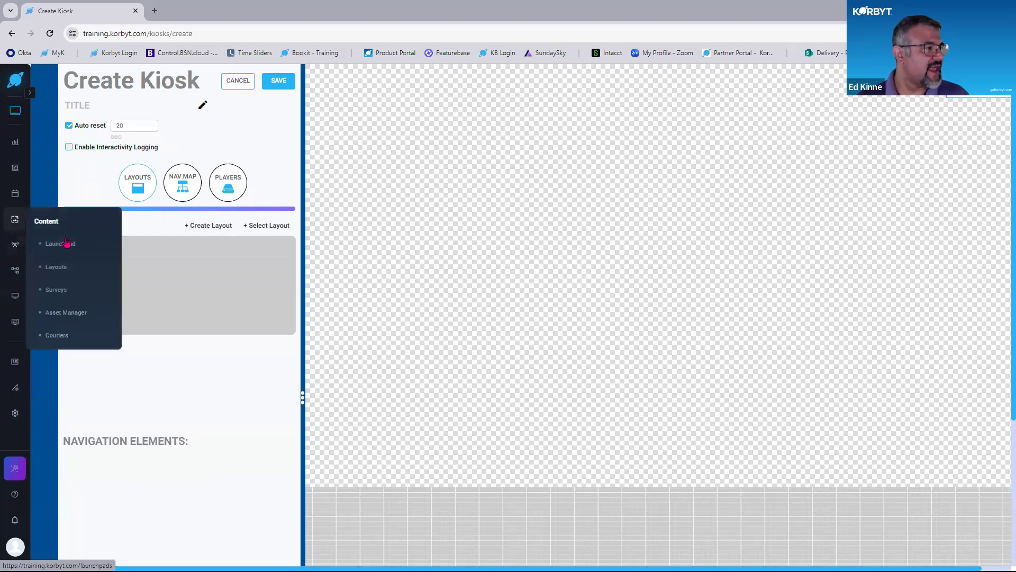
pyautogui.click(74, 267)
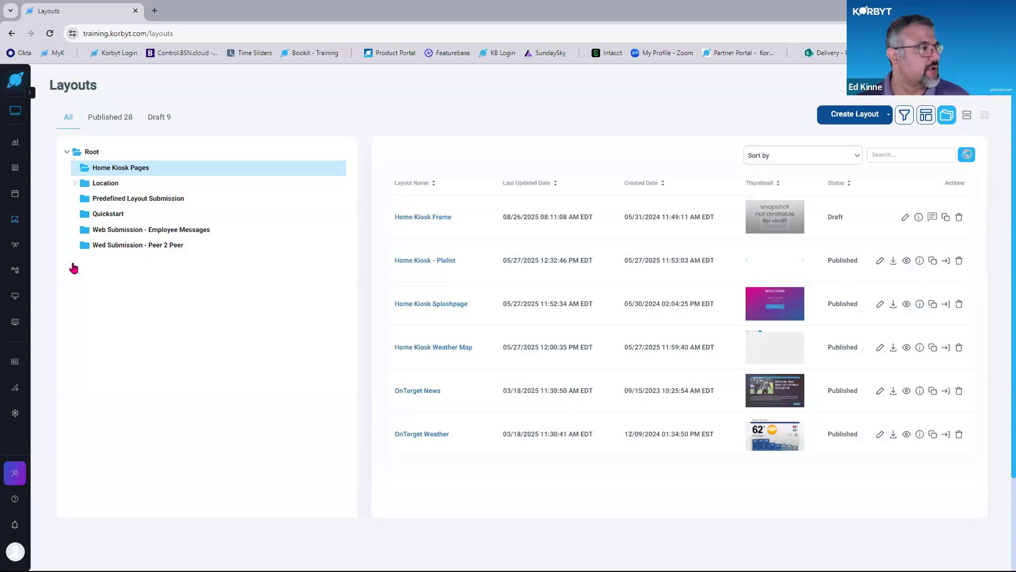
pyautogui.click(881, 305)
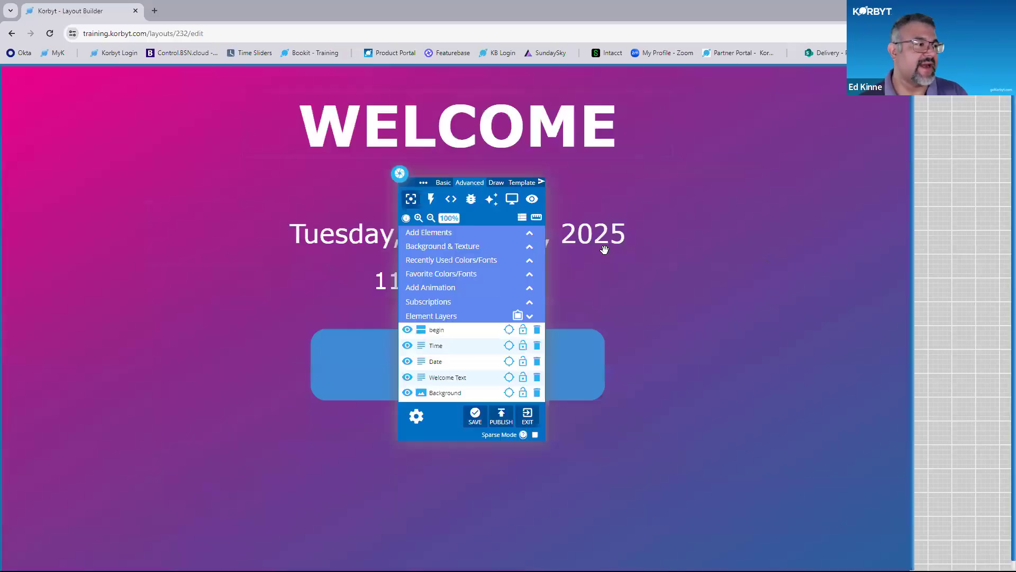
pyautogui.hotkey('ctrl', '-')
pyautogui.hotkey('ctrl', '-')
pyautogui.hotkey('ctrl', '-')
pyautogui.hotkey('ctrl', '-')
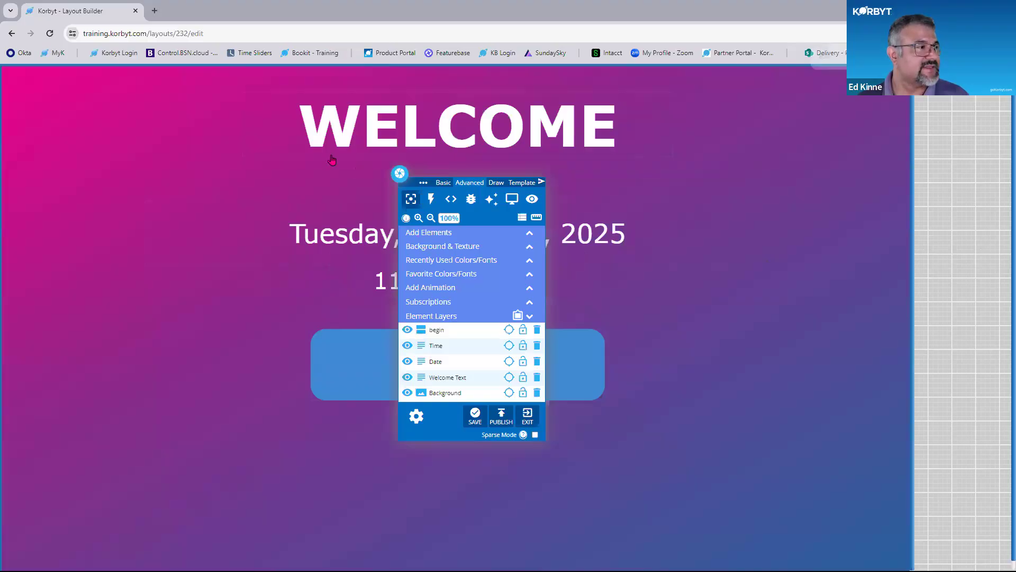
pyautogui.moveTo(576, 108); pyautogui.dragTo(575, 108)
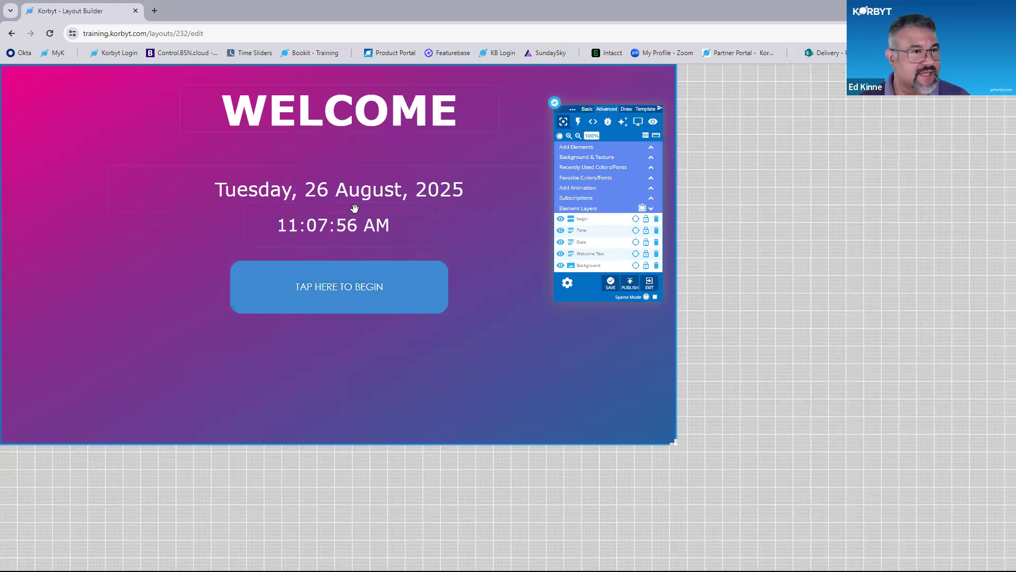
# - Leave the layout editor, return to the Kiosk Builder and start a new kiosk
pyautogui.click(12, 33)
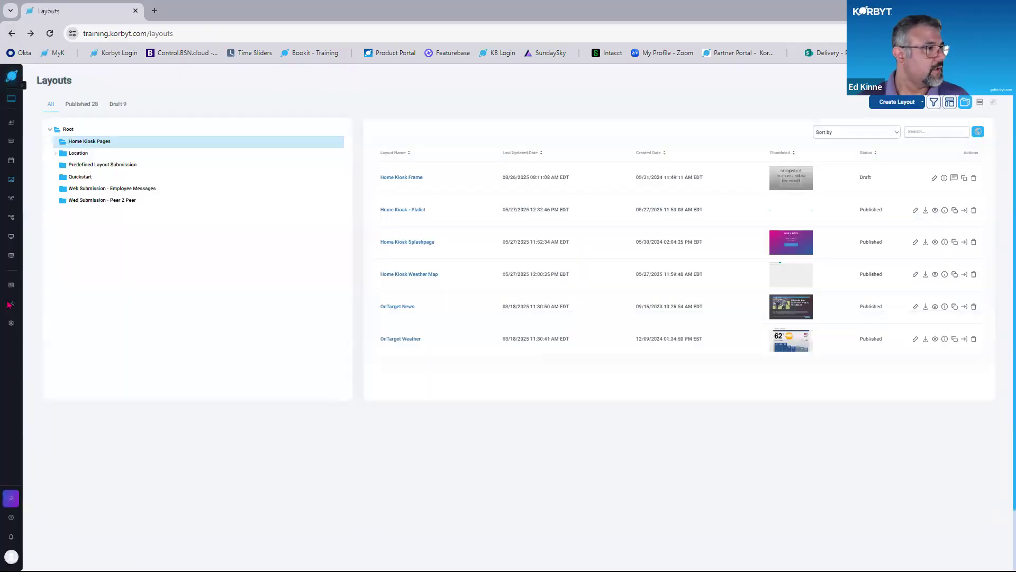
pyautogui.moveTo(11, 256)
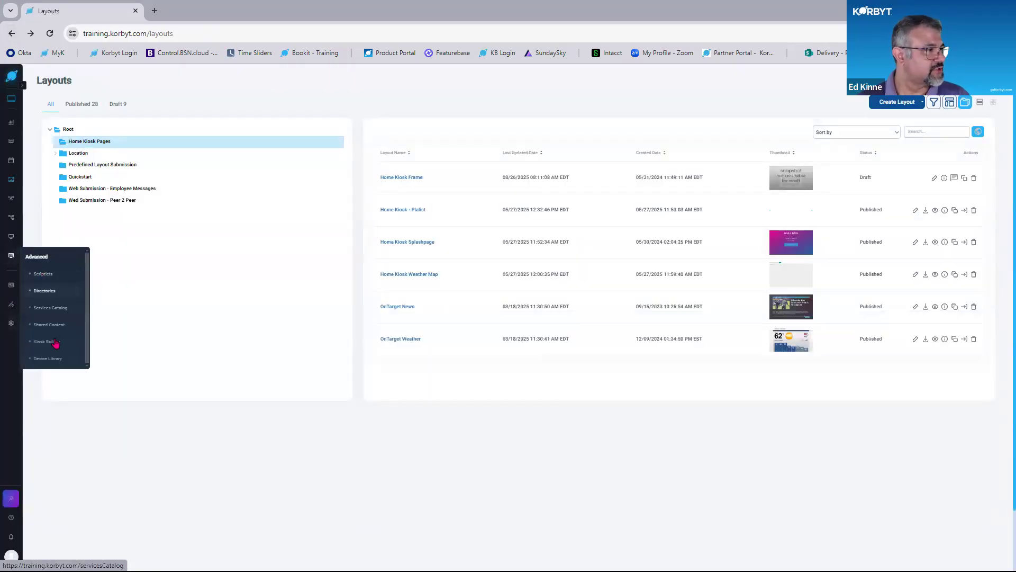
pyautogui.click(47, 341)
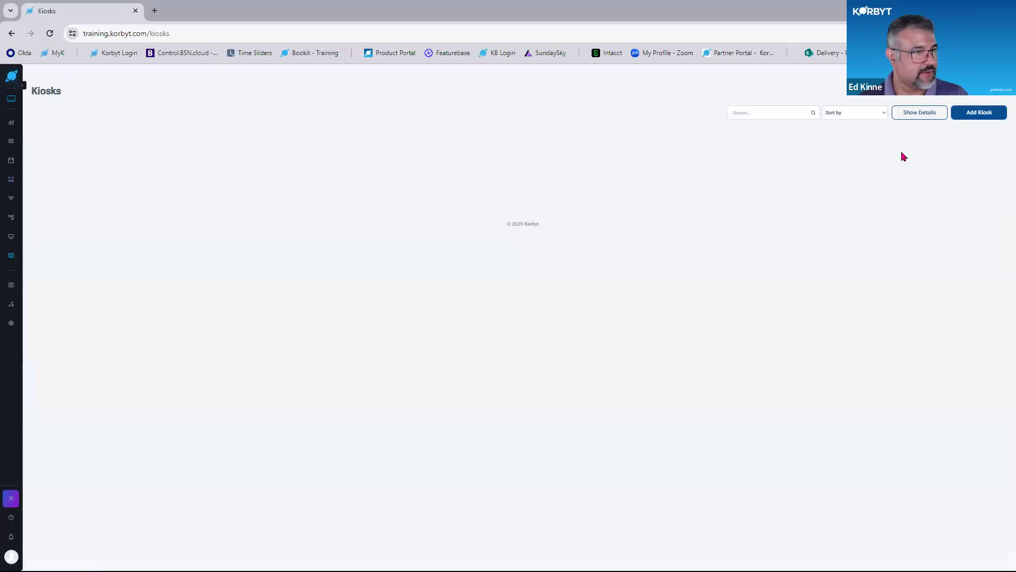
pyautogui.click(985, 114)
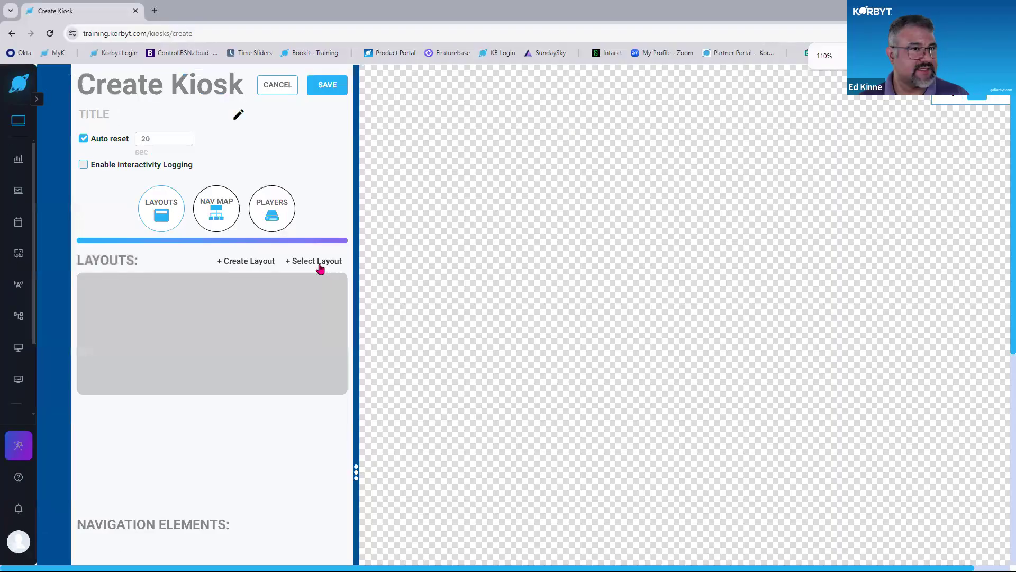
# - Open the selection of existing layouts for the kiosk and mark Home Kiosk Splashpage and OnTarget Weather
pyautogui.click(320, 268)
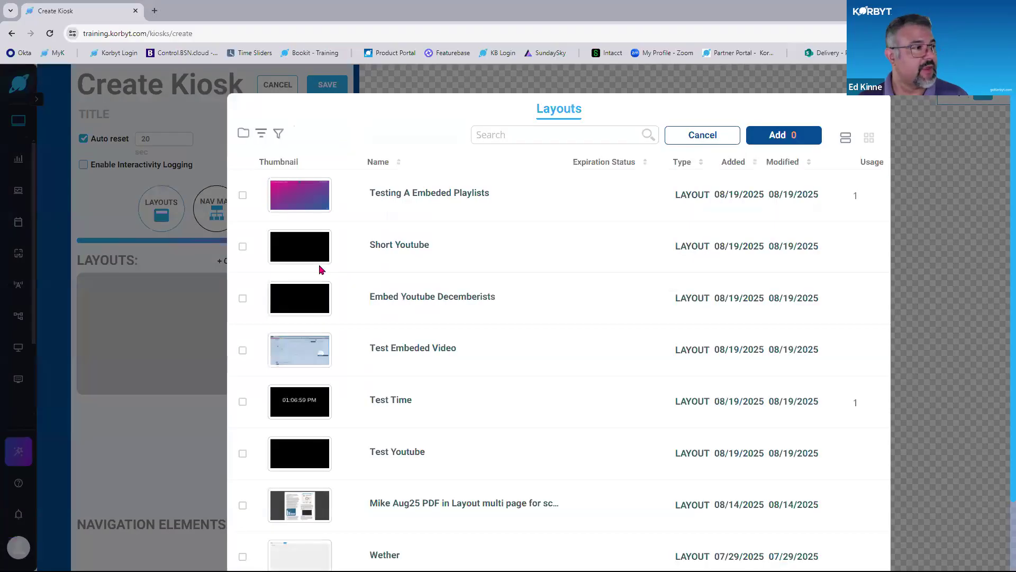
pyautogui.scroll(-2, 448, 298)
pyautogui.scroll(2, 333, 183)
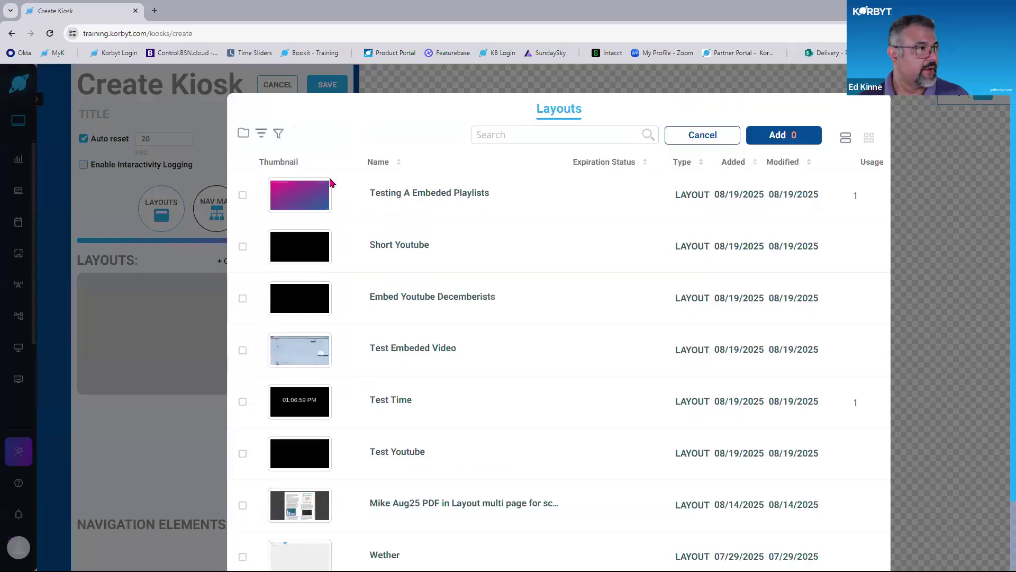
pyautogui.scroll(-2, 569, 313)
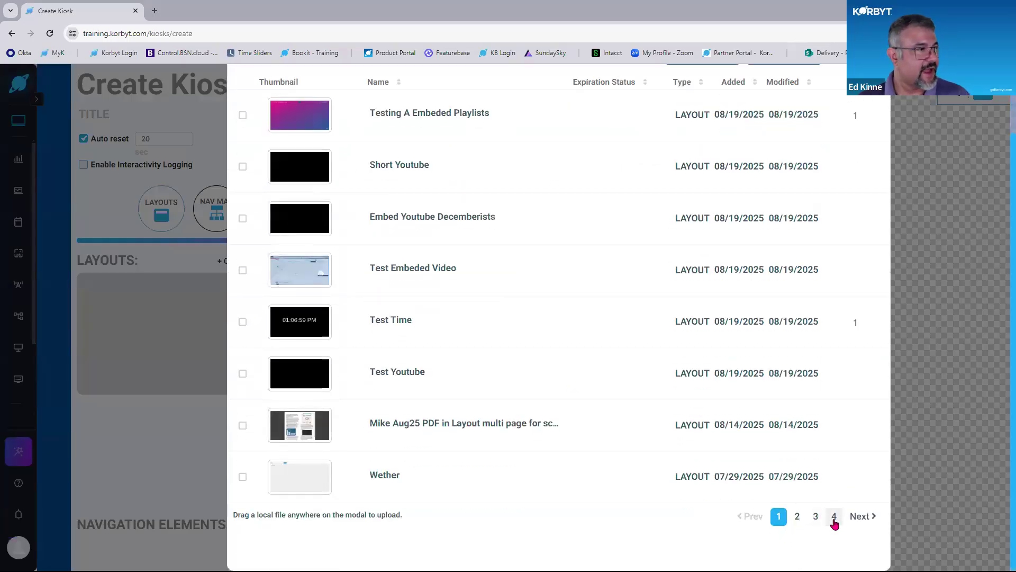
pyautogui.click(834, 519)
pyautogui.click(817, 507)
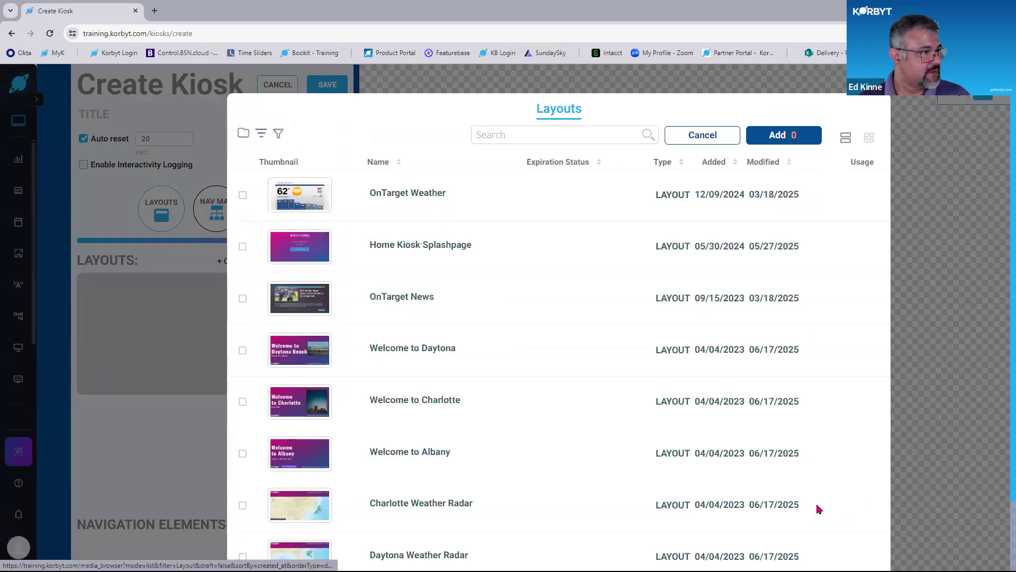
pyautogui.click(243, 247)
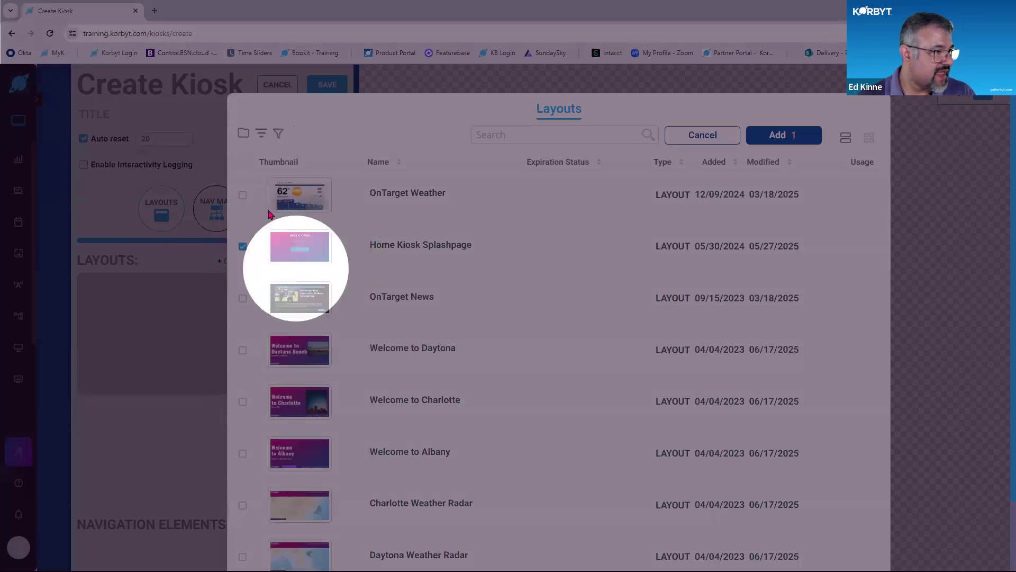
pyautogui.click(244, 197)
# - Mark Albany Weather Radar, Home Kiosk Weather Map and Home Kiosk - Plalist as well, and add all marked layouts to the kiosk
pyautogui.scroll(-1, 245, 200)
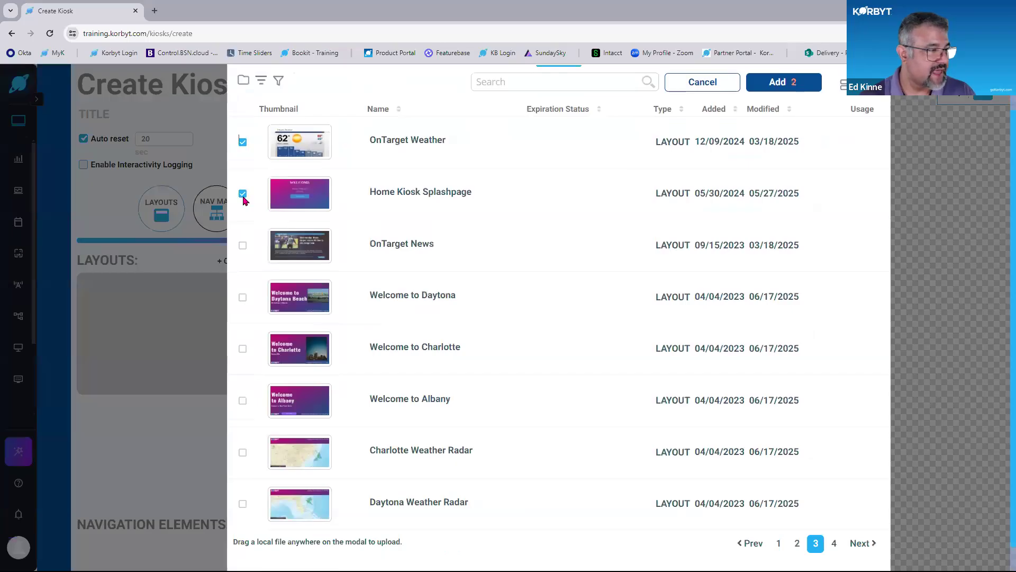
pyautogui.scroll(-1, 243, 200)
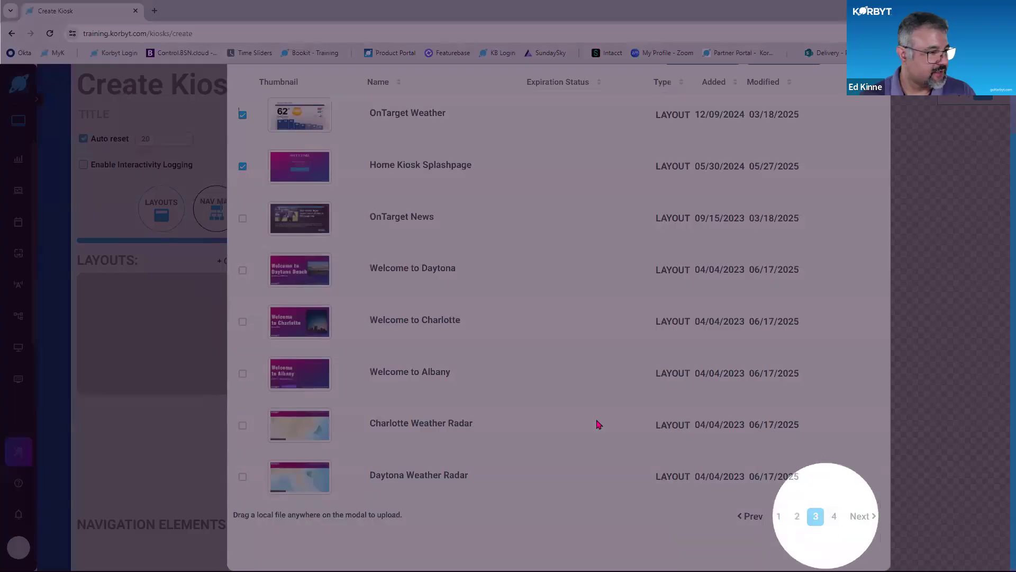
pyautogui.click(835, 516)
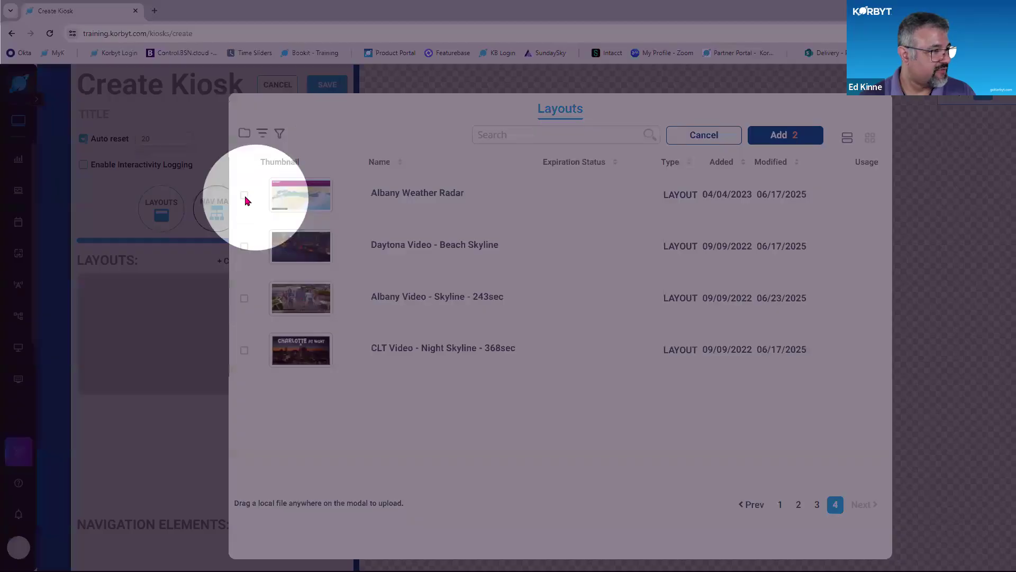
pyautogui.click(244, 195)
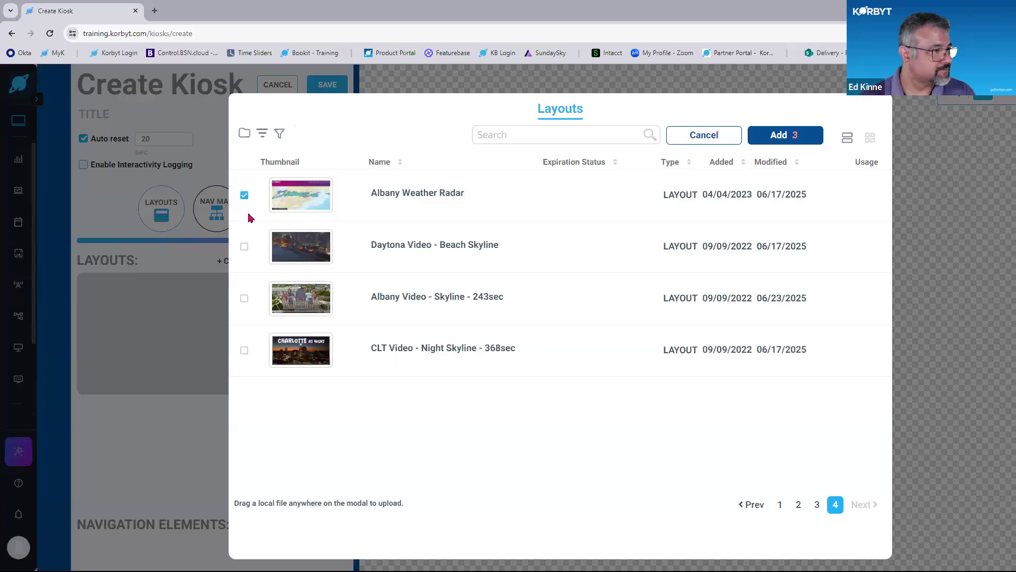
pyautogui.click(797, 505)
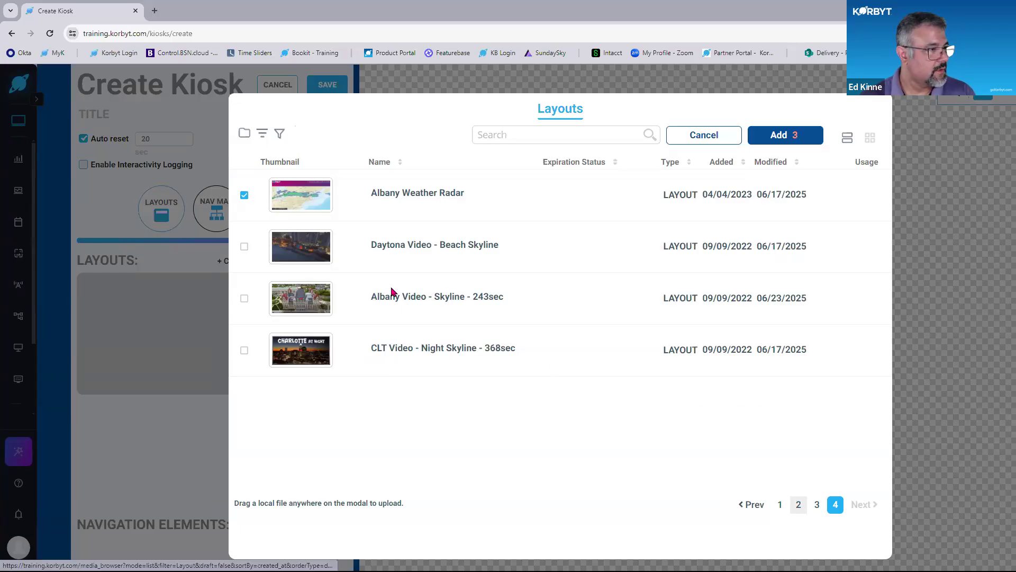
pyautogui.scroll(-2, 259, 392)
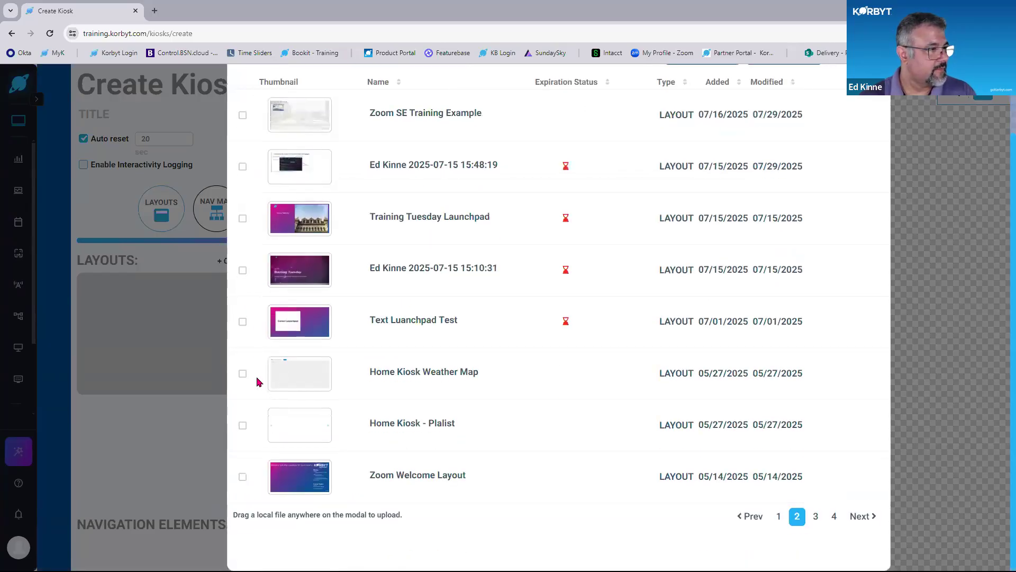
pyautogui.click(243, 374)
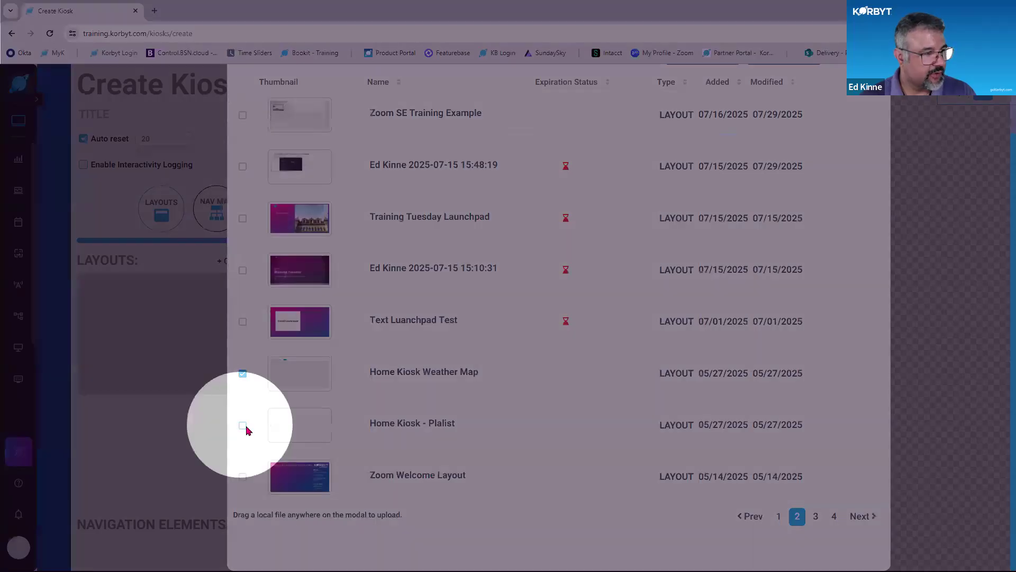
pyautogui.click(243, 426)
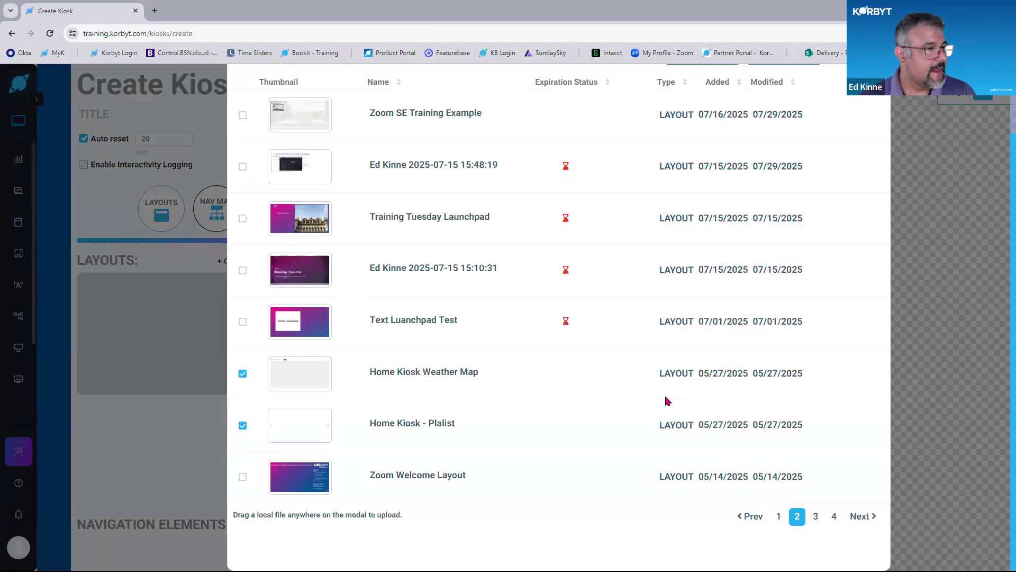
pyautogui.scroll(3, 667, 401)
pyautogui.click(779, 135)
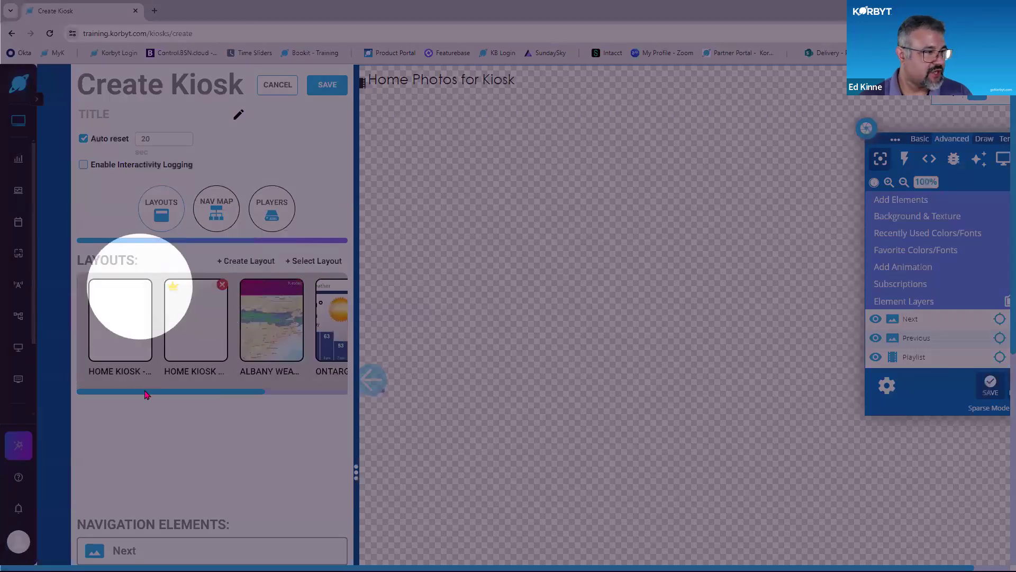
pyautogui.hscroll(3, 318, 373)
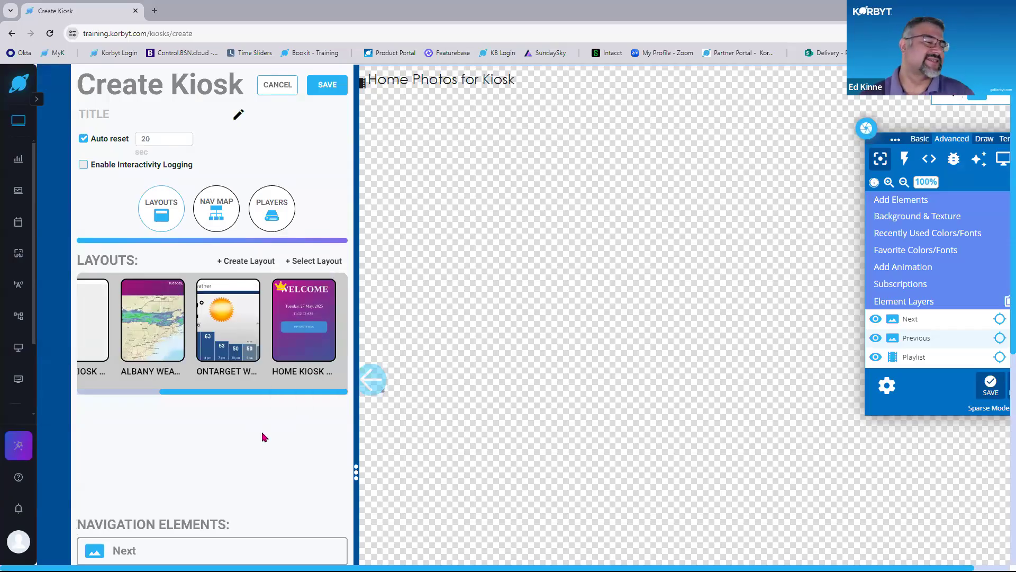
# - Title the kiosk "Training Tuesday Kiosk"
pyautogui.click(119, 117)
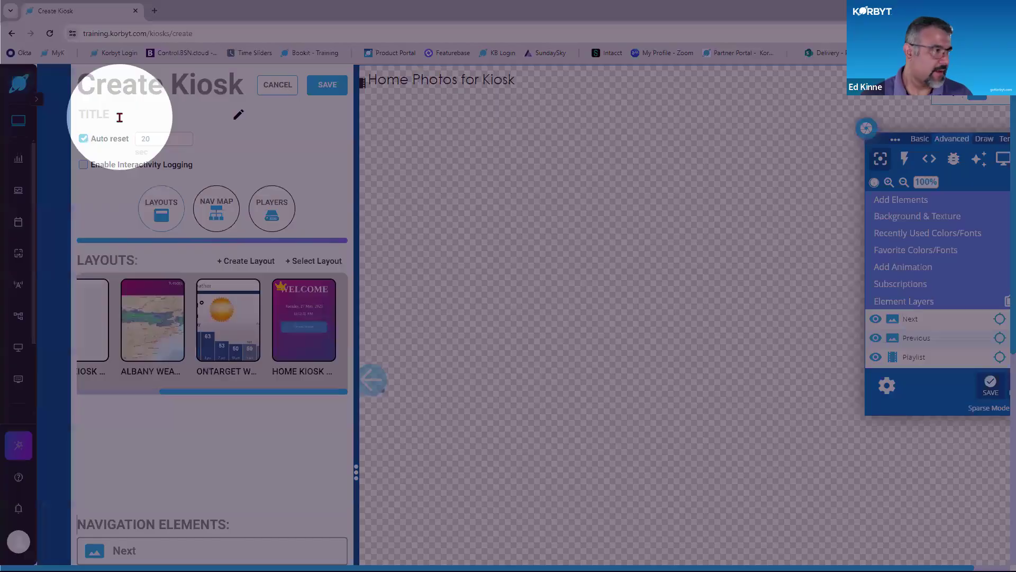
pyautogui.write('Training')
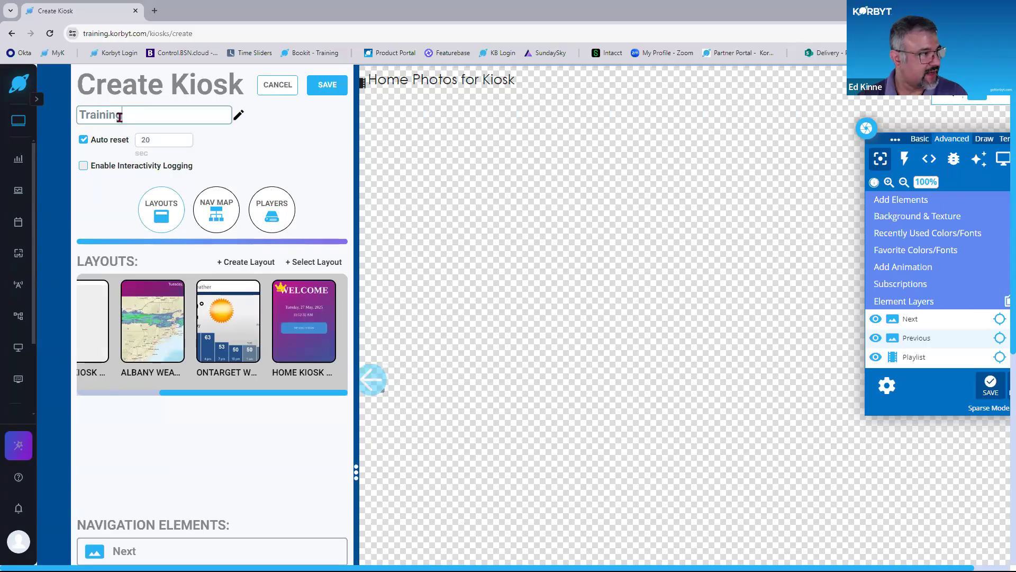
pyautogui.write(' Tues')
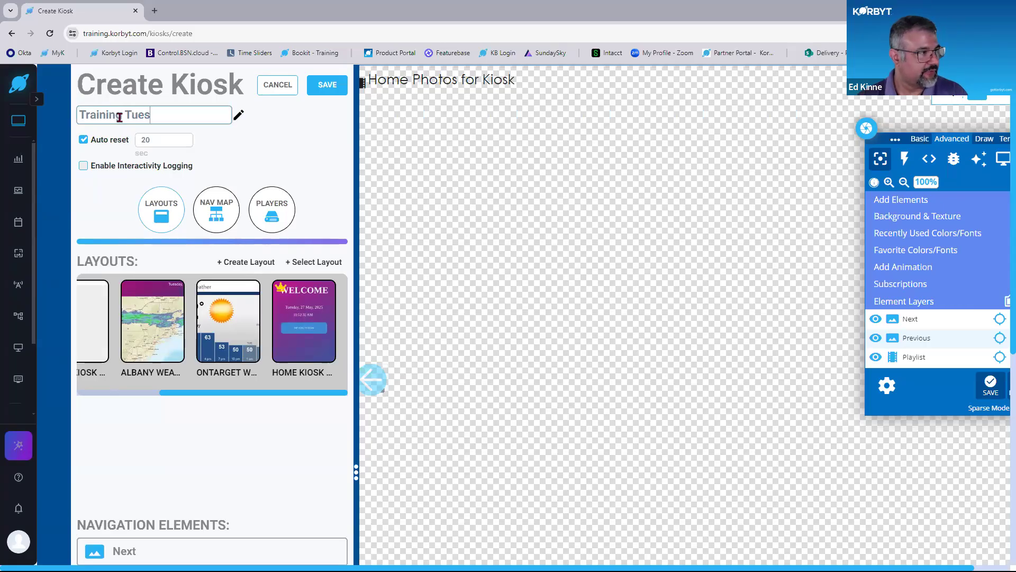
pyautogui.write('day Kiosk')
pyautogui.click(322, 167)
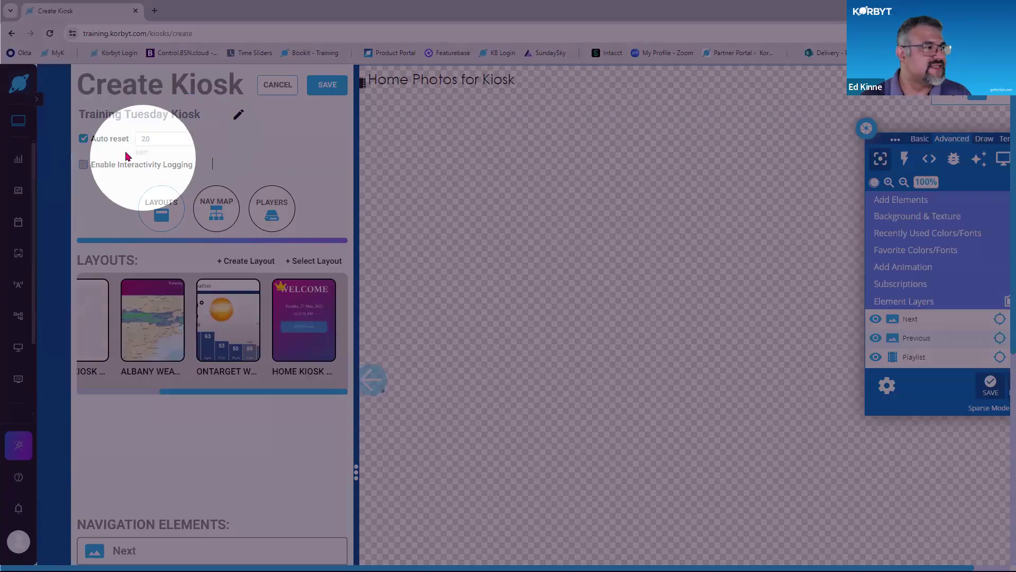
# - Mark Albany Weather Radar as the kiosk's home layout with the crown, and give the crown back to Home Kiosk Splashpage
pyautogui.scroll(2, 197, 170)
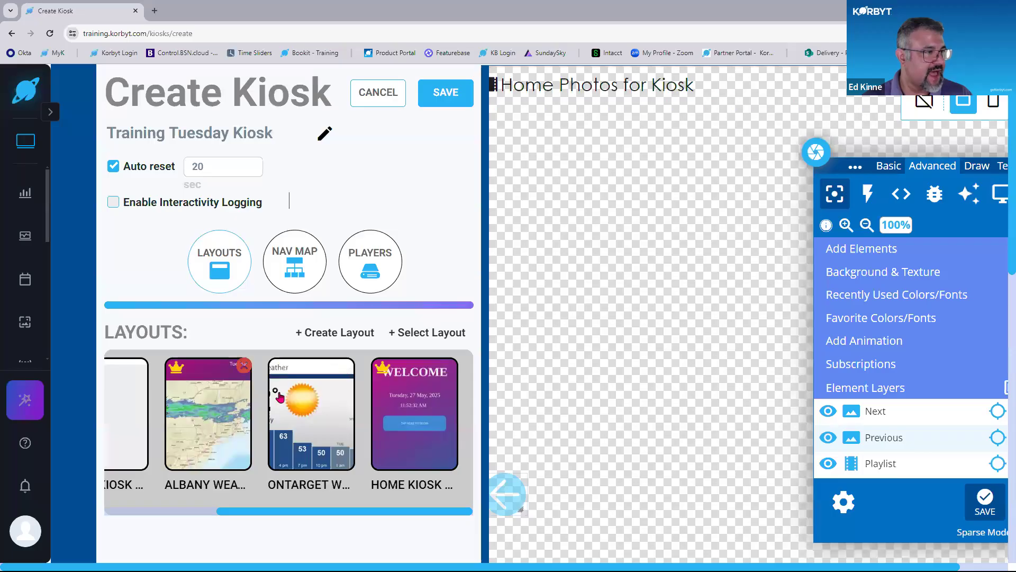
pyautogui.moveTo(244, 376)
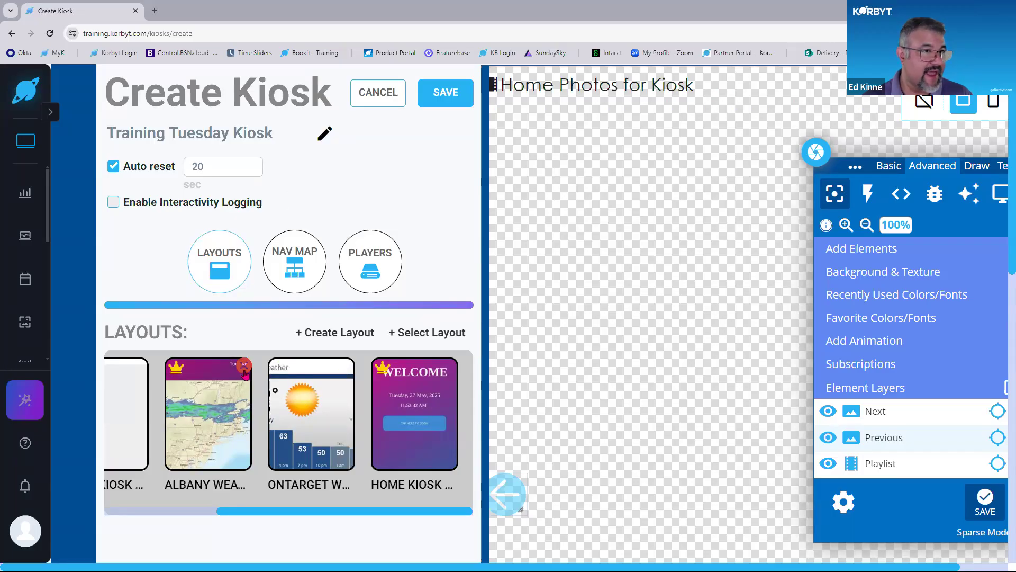
pyautogui.click(176, 374)
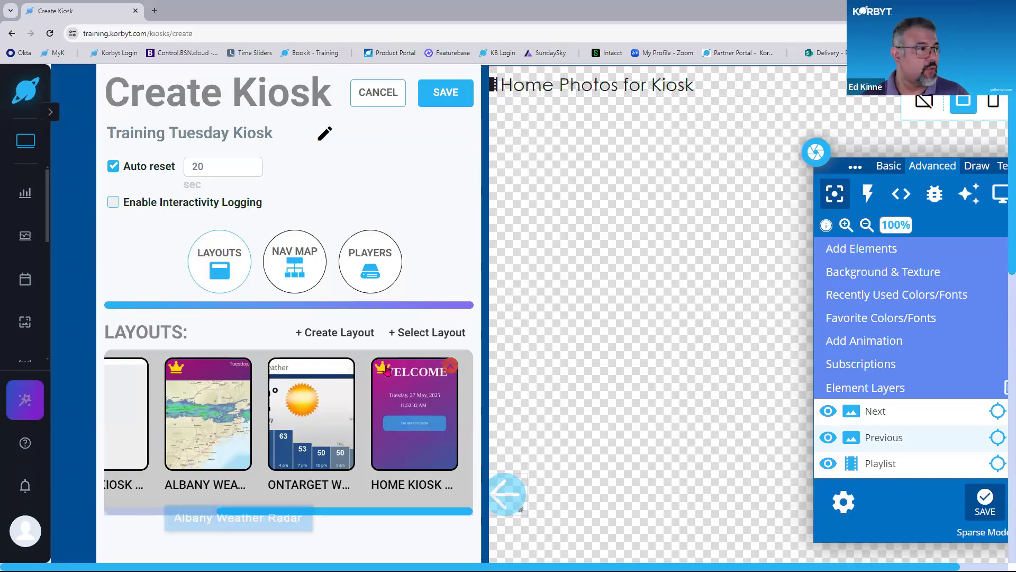
pyautogui.click(385, 373)
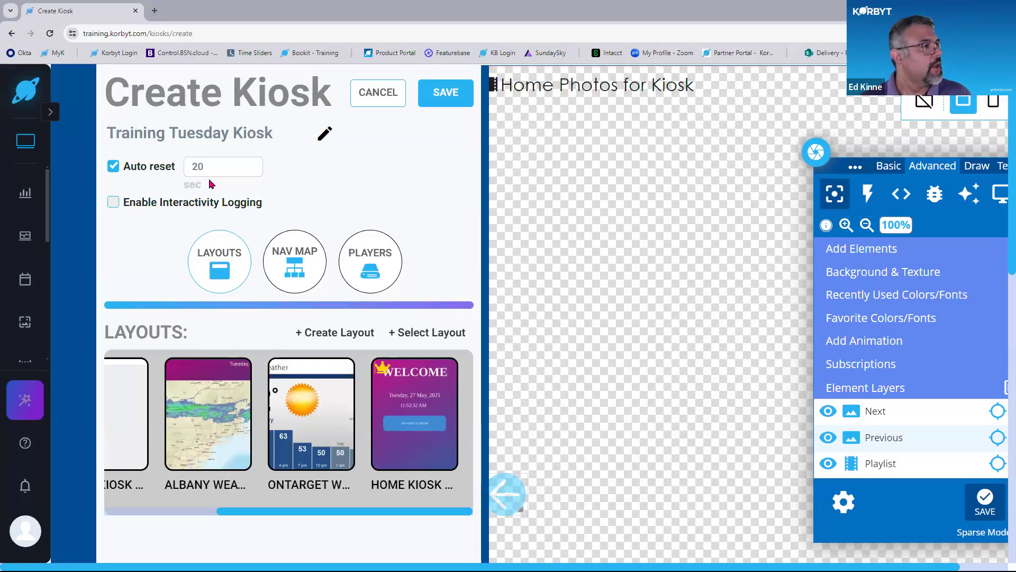
# - Switch the kiosk's auto reset off and on again, and set its time to 60 seconds
pyautogui.click(114, 170)
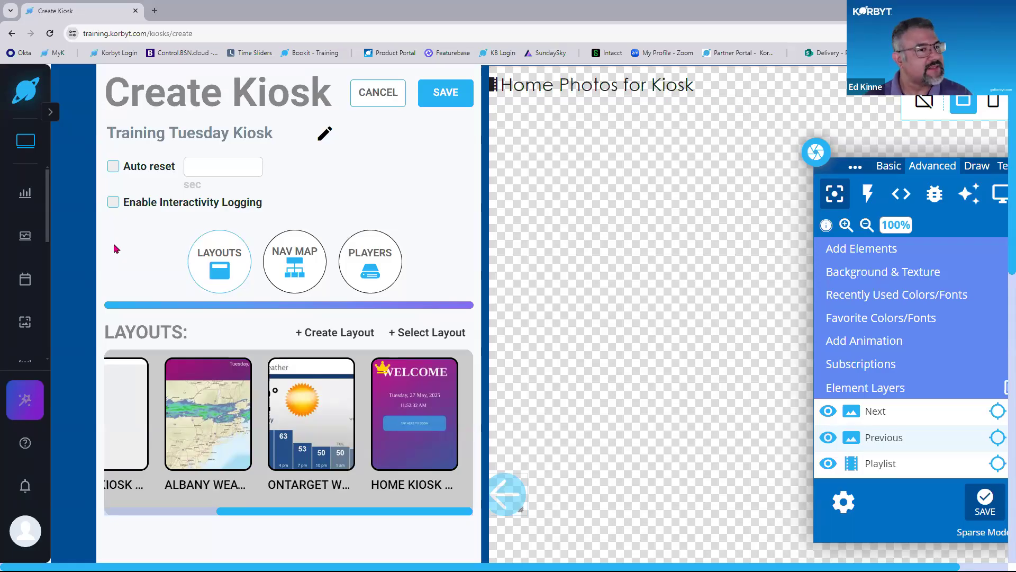
pyautogui.click(114, 175)
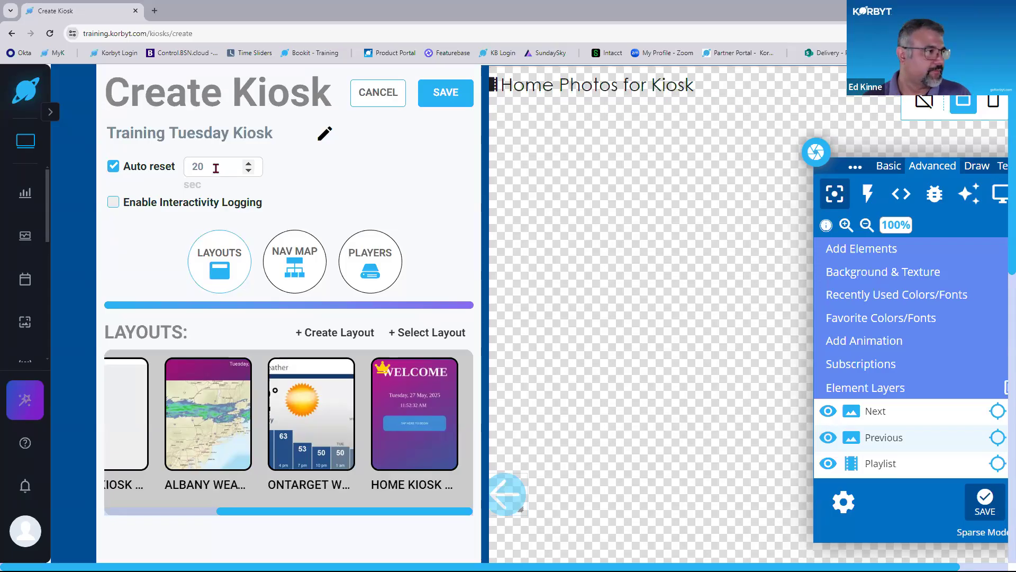
pyautogui.click(249, 164)
pyautogui.click(249, 163)
pyautogui.click(249, 164)
pyautogui.click(249, 164)
pyautogui.click(250, 163)
pyautogui.moveTo(222, 167); pyautogui.dragTo(156, 168)
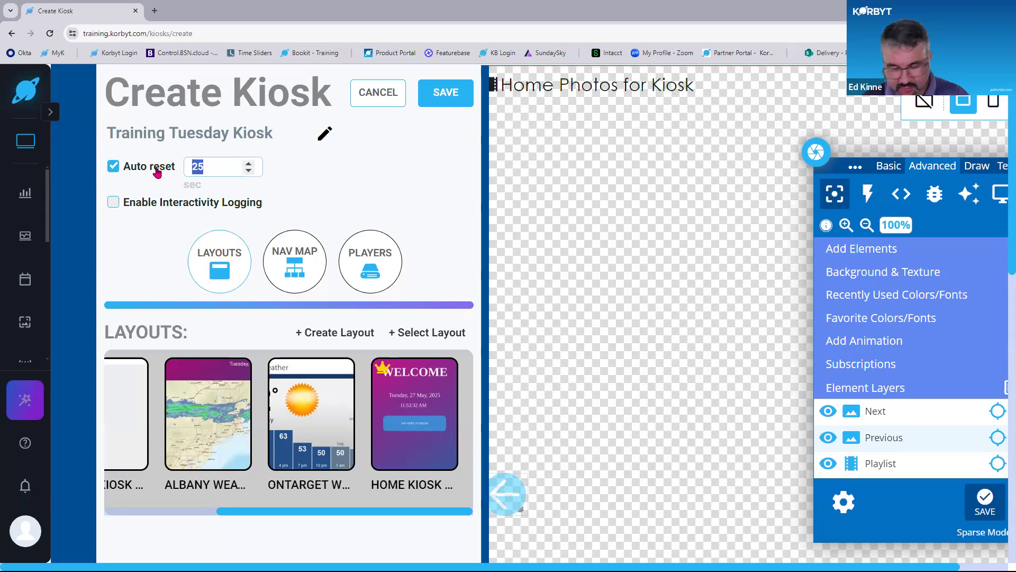
pyautogui.write('60')
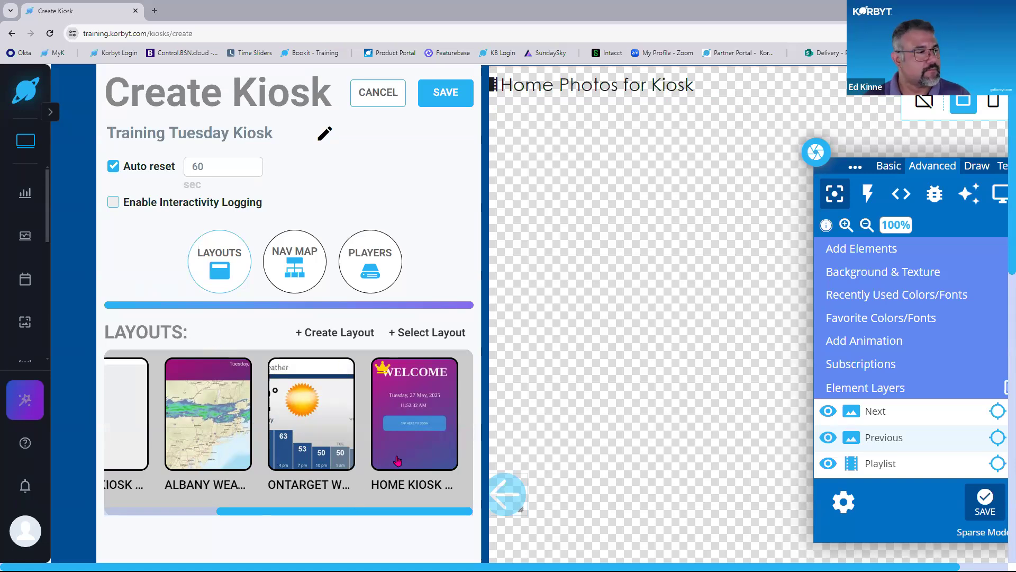
# - Load the Home Kiosk Splashpage layout into the editing canvas of the kiosk
pyautogui.click(404, 425)
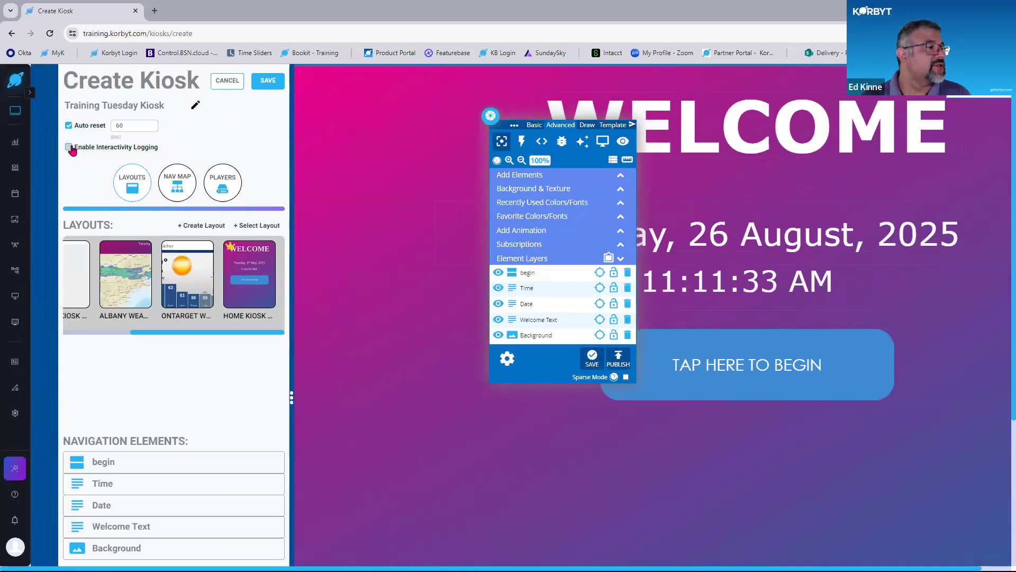
pyautogui.hotkey('ctrl', '+')
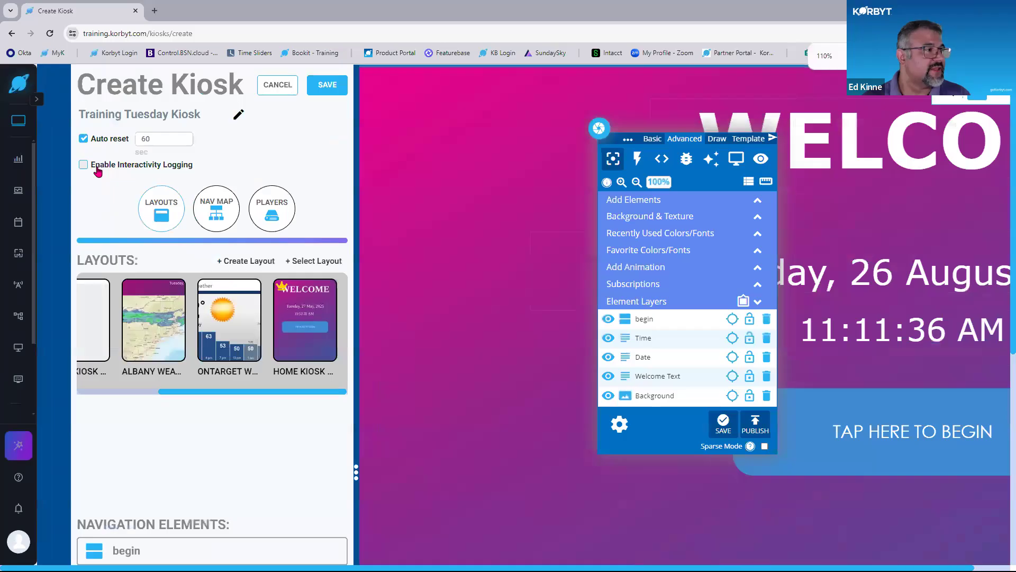
pyautogui.press('ctrl')
pyautogui.press('ctrl')
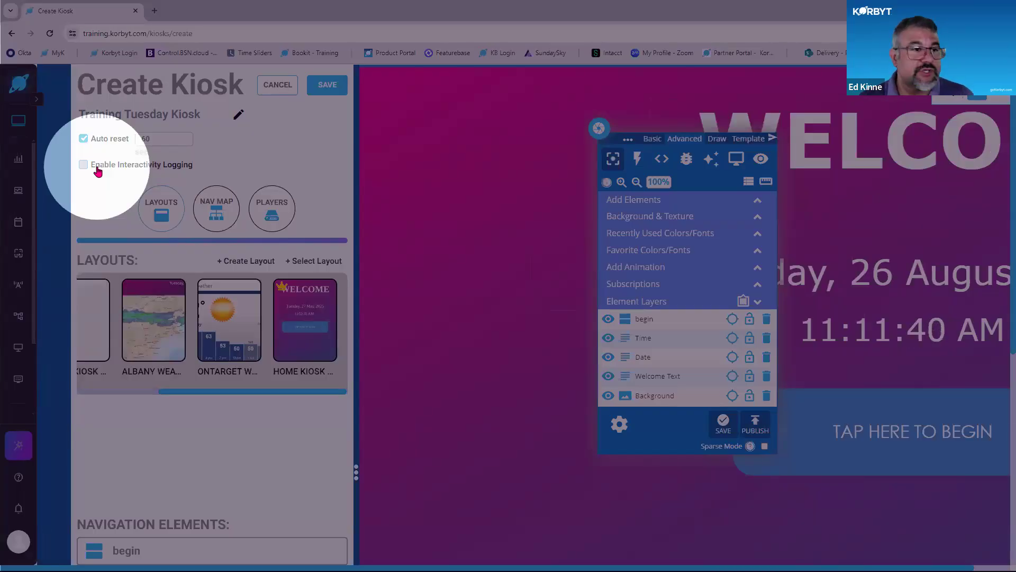
# - Enable interactivity logging for the kiosk and disable it again
pyautogui.click(96, 168)
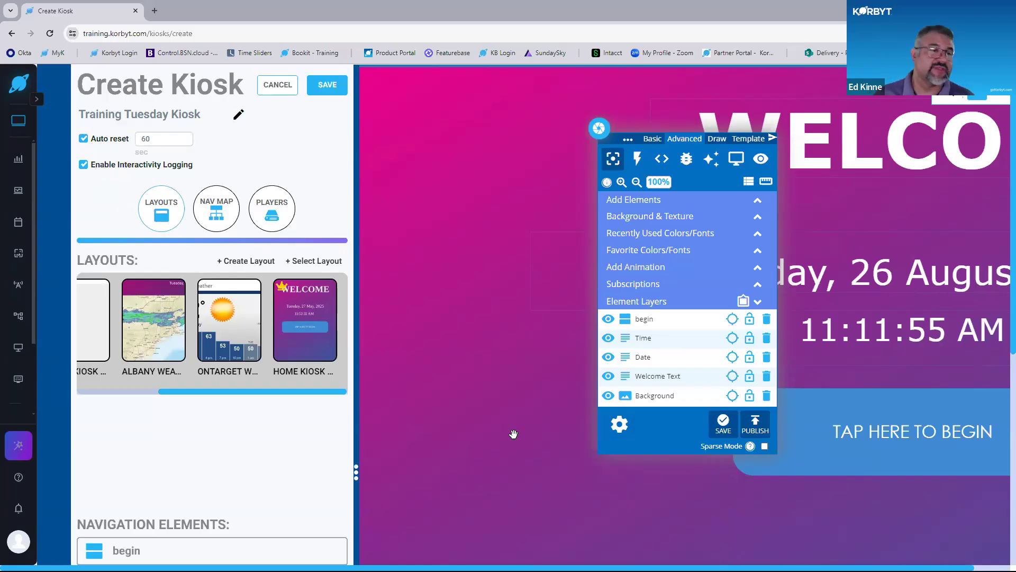
pyautogui.click(83, 165)
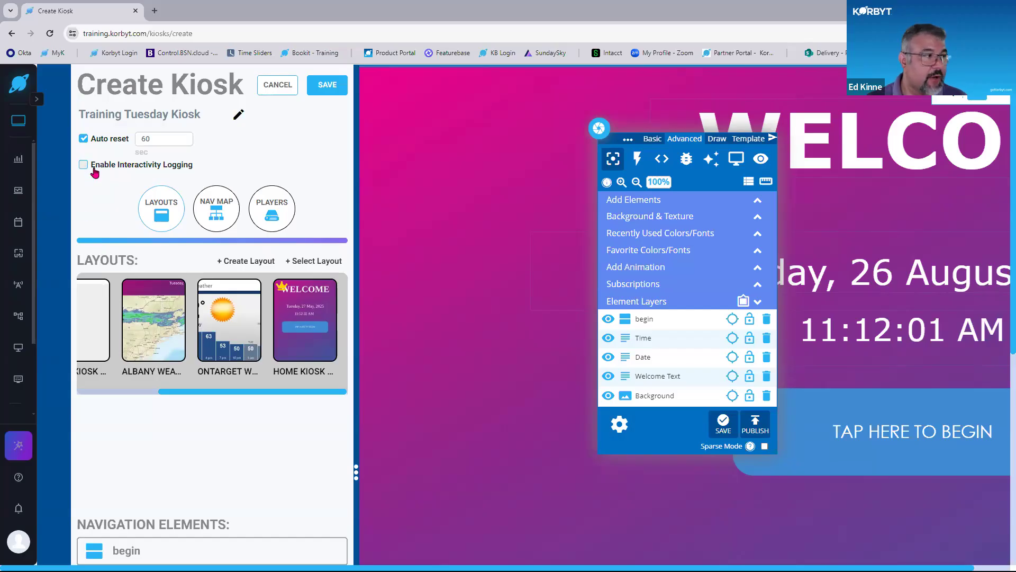
pyautogui.press('ctrl')
pyautogui.press('ctrl')
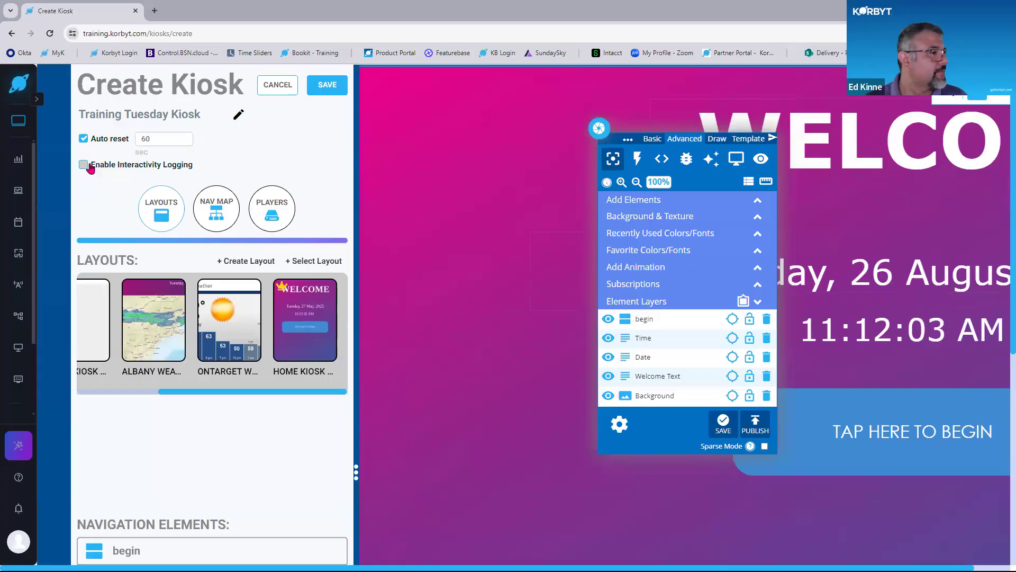
pyautogui.press('ctrl')
pyautogui.press('ctrl')
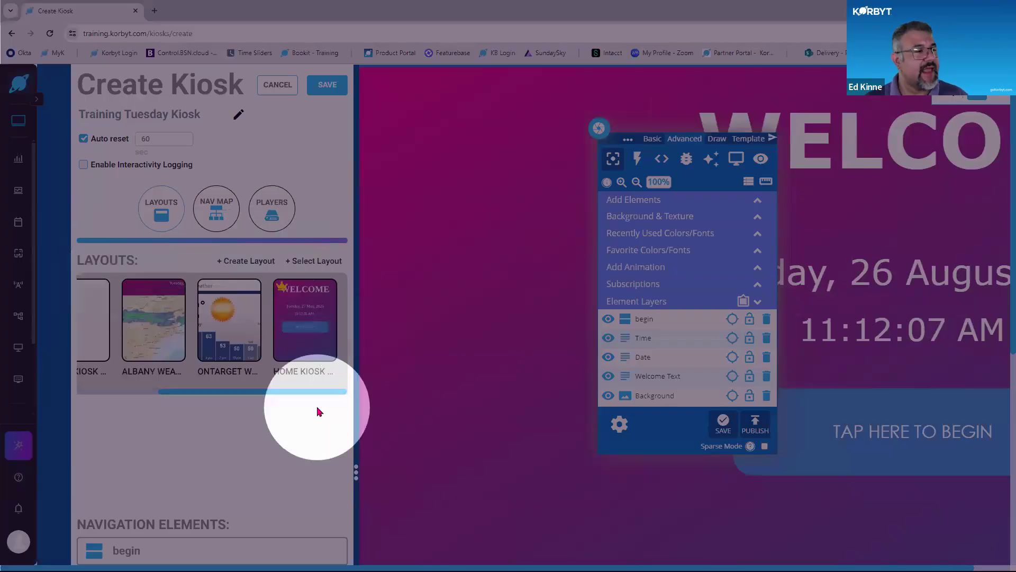
pyautogui.hotkey('ctrl', '-')
pyautogui.hotkey('ctrl', '-')
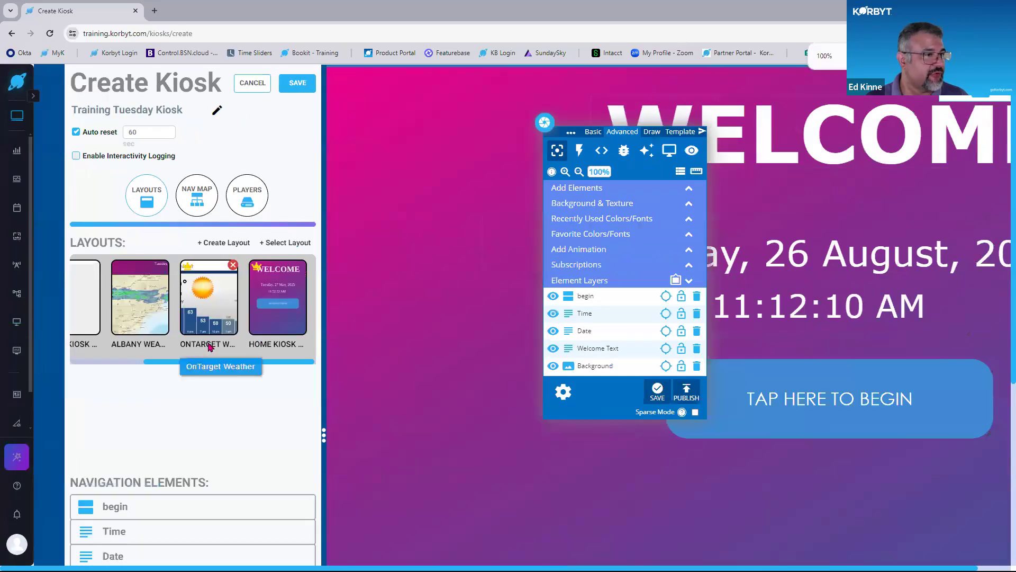
# - Load the Albany Weather Radar layout into the kiosk's editing canvas, abandoning the unsaved layout changes
pyautogui.hotkey('ctrl', '-')
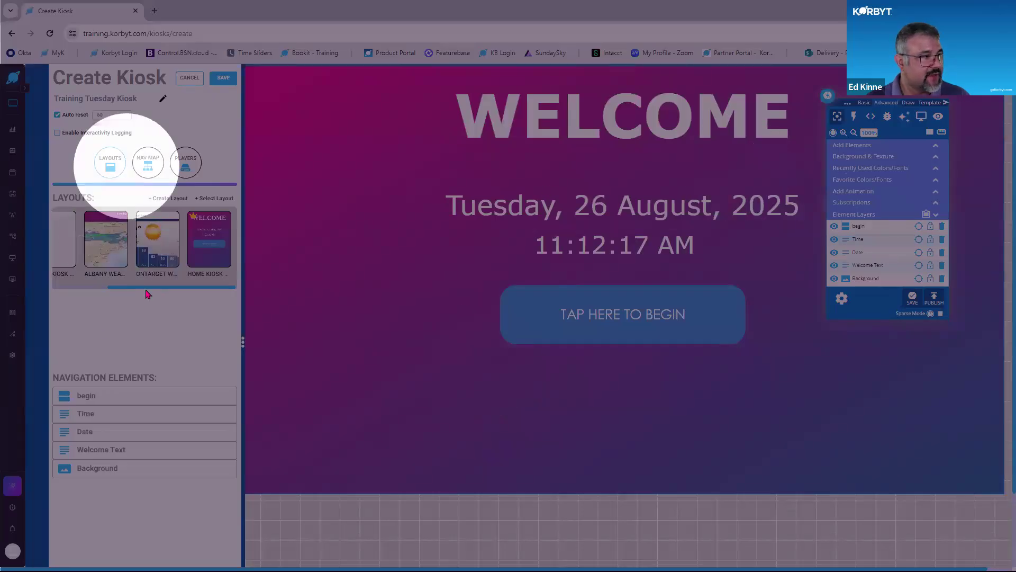
pyautogui.moveTo(147, 291); pyautogui.dragTo(114, 289)
pyautogui.click(153, 240)
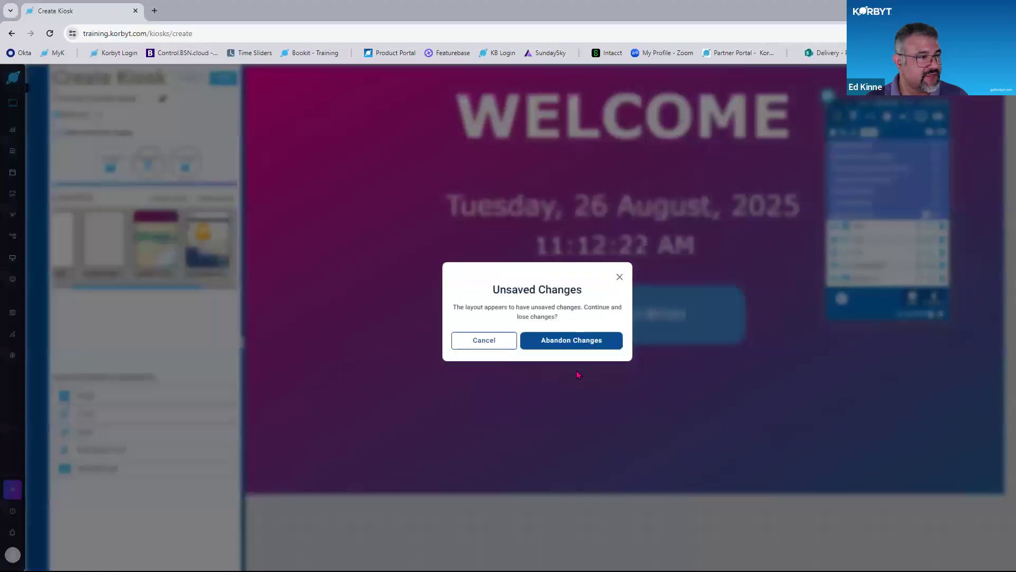
pyautogui.click(570, 340)
pyautogui.hotkey('ctrl', '-')
pyautogui.hotkey('ctrl', '-')
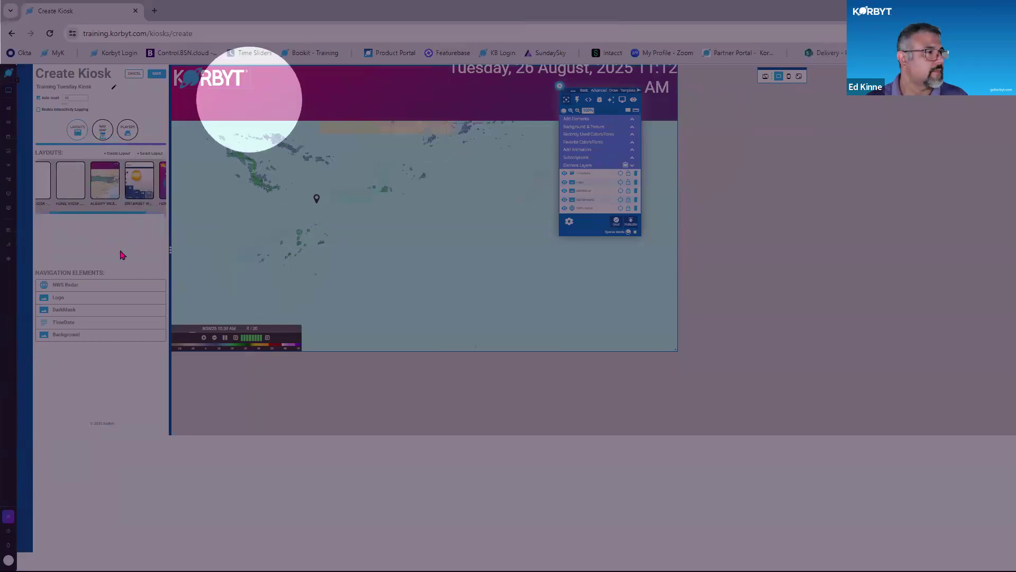
pyautogui.hotkey('ctrl', '+')
pyautogui.hotkey('ctrl', '+')
pyautogui.hotkey('ctrl', '+')
pyautogui.hotkey('ctrl', '+')
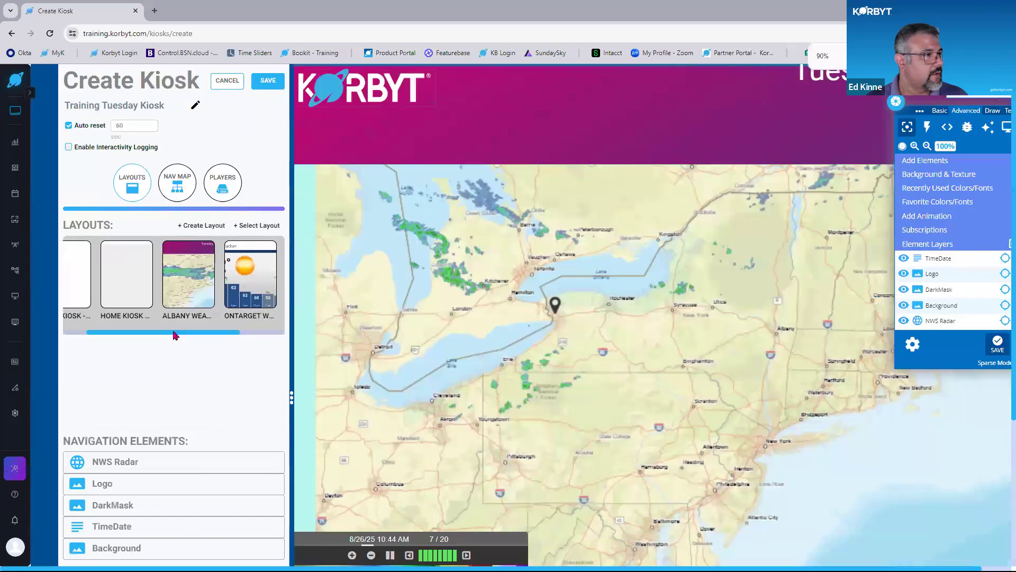
# - Load the Home Kiosk Splashpage layout back into the editing canvas and move the floating toolbox clear of the welcome text
pyautogui.click(253, 332)
pyautogui.click(261, 300)
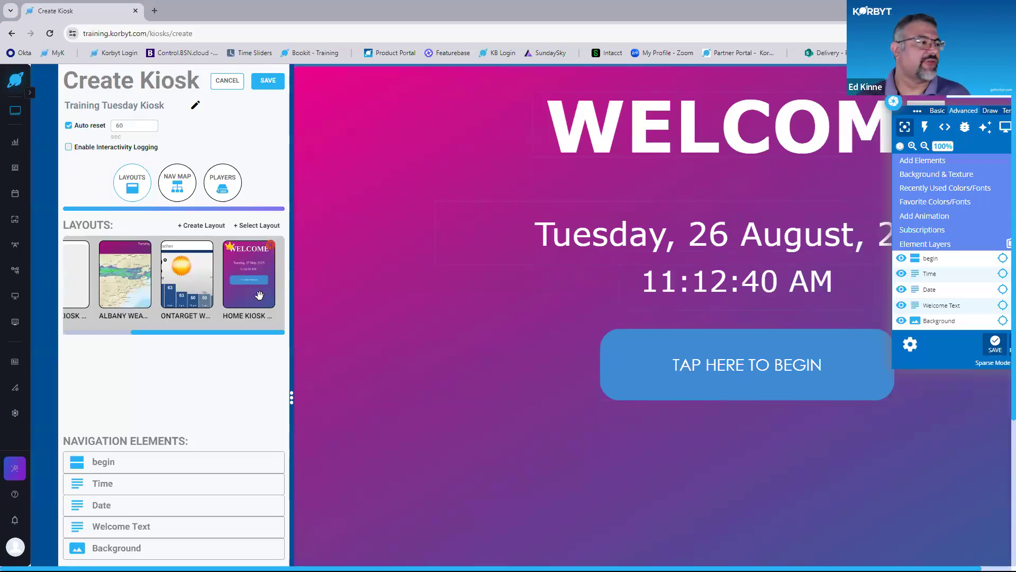
pyautogui.hotkey('ctrl', '-')
pyautogui.hotkey('ctrl', '-')
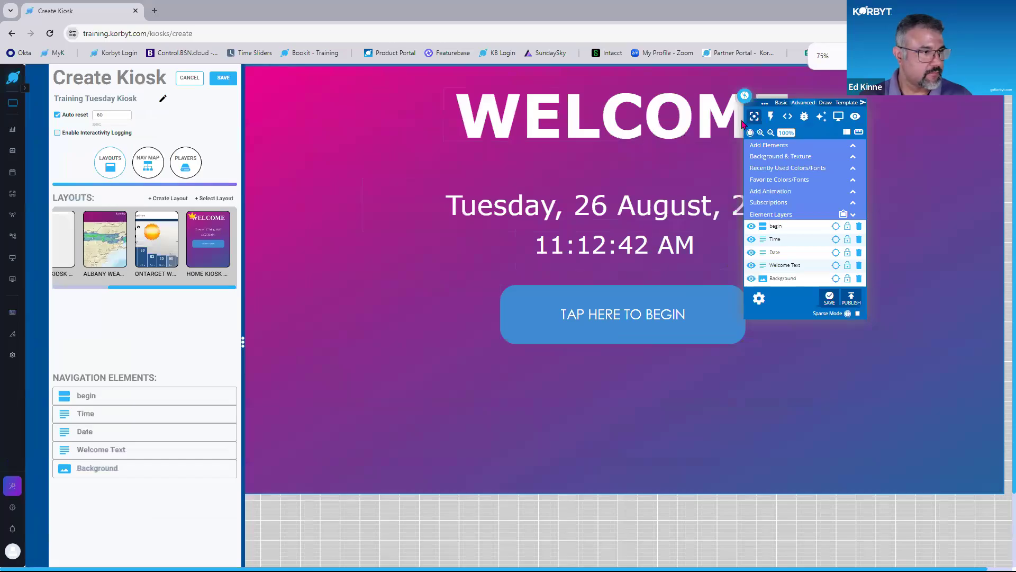
pyautogui.moveTo(763, 102); pyautogui.dragTo(884, 123)
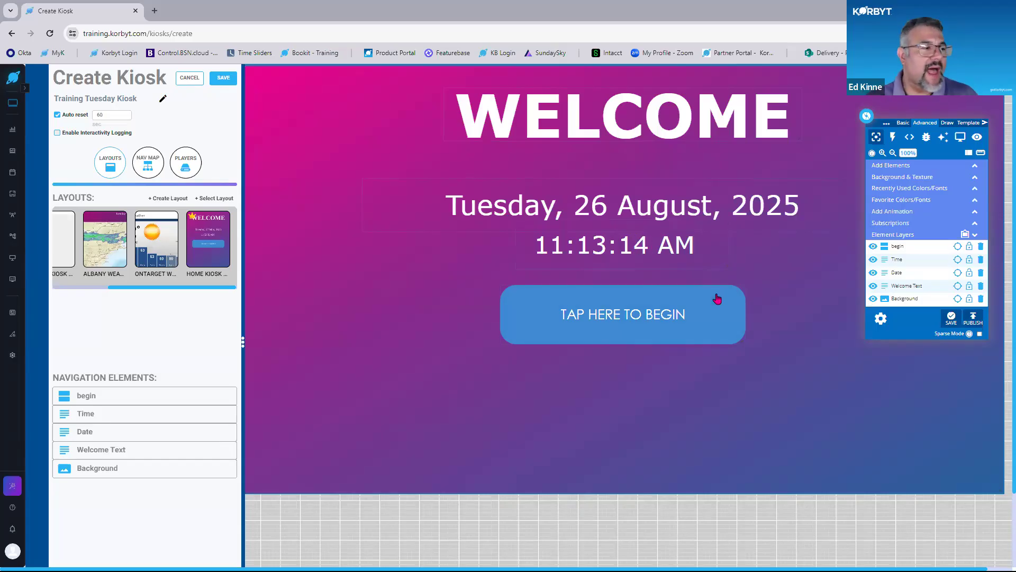
# - Add a Button element from the basic elements to the splash page, below and left of the TAP HERE TO BEGIN button
pyautogui.click(900, 165)
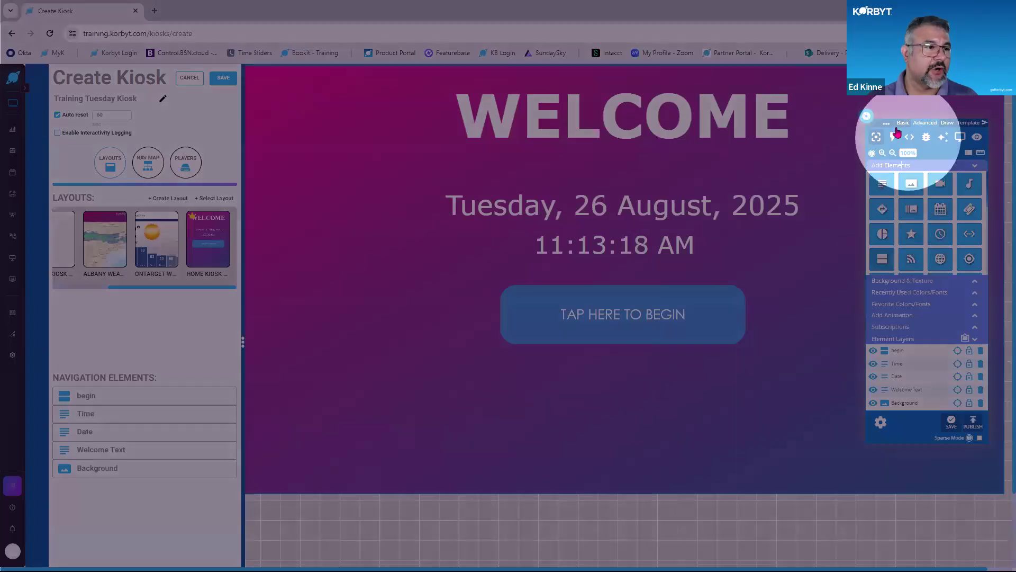
pyautogui.click(906, 124)
pyautogui.scroll(-1, 950, 227)
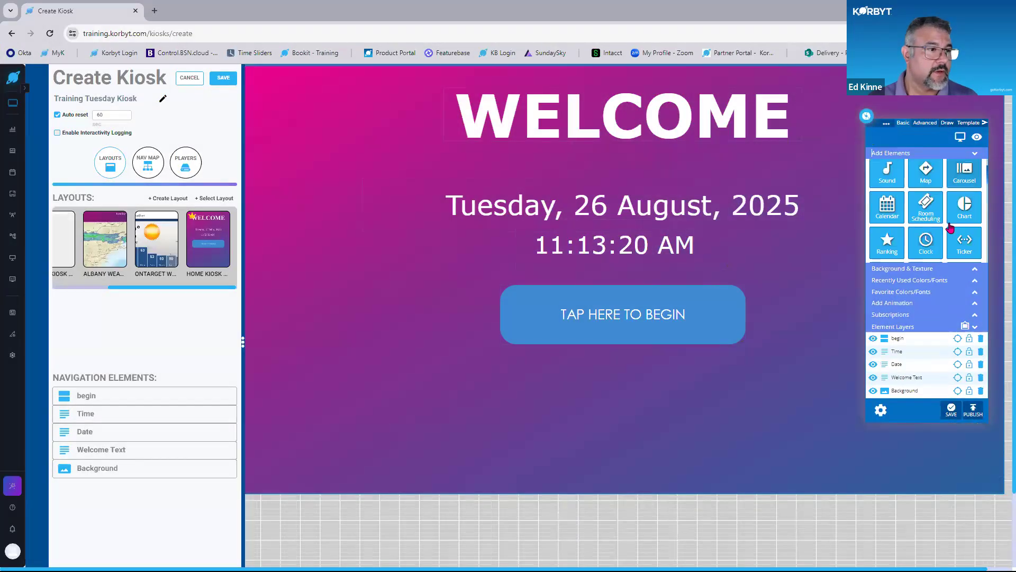
pyautogui.scroll(-1, 896, 228)
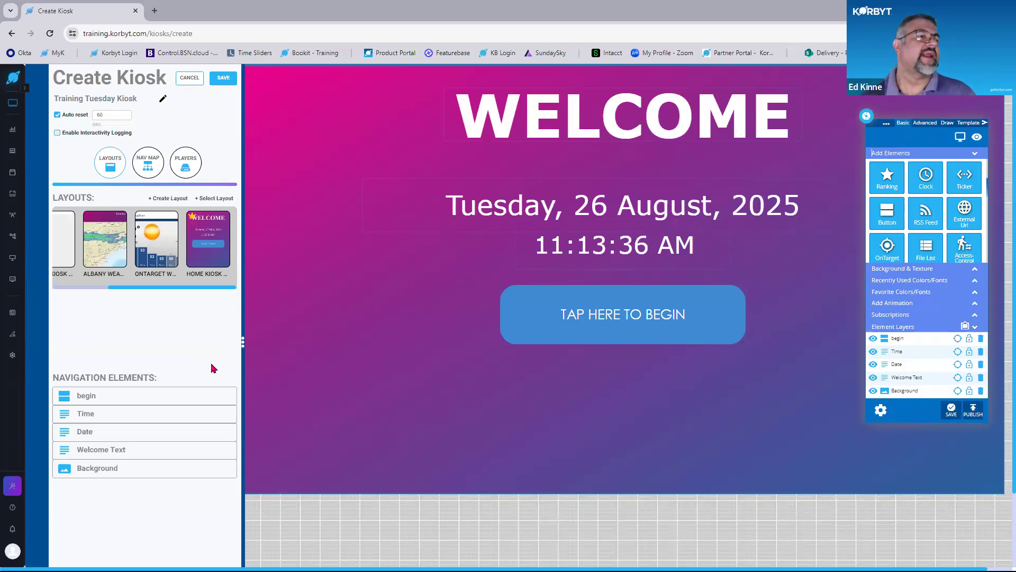
pyautogui.click(164, 413)
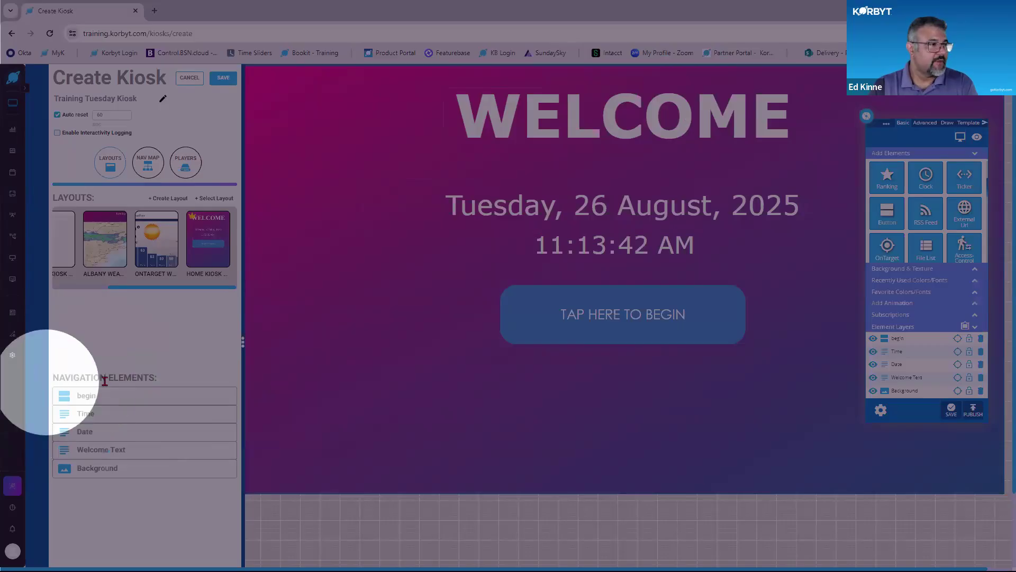
pyautogui.moveTo(156, 381); pyautogui.dragTo(56, 382)
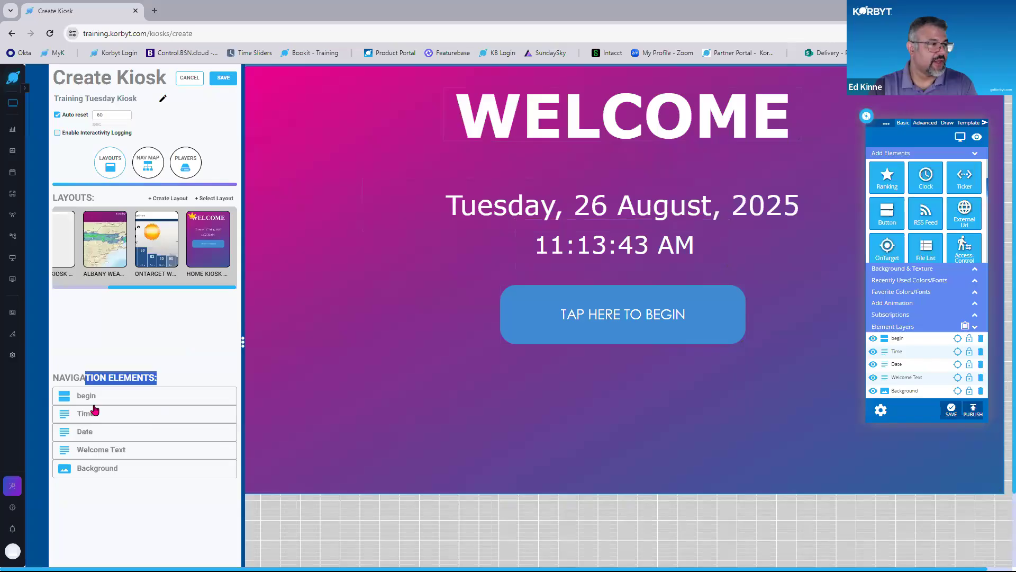
pyautogui.press('ctrl')
pyautogui.press('ctrl')
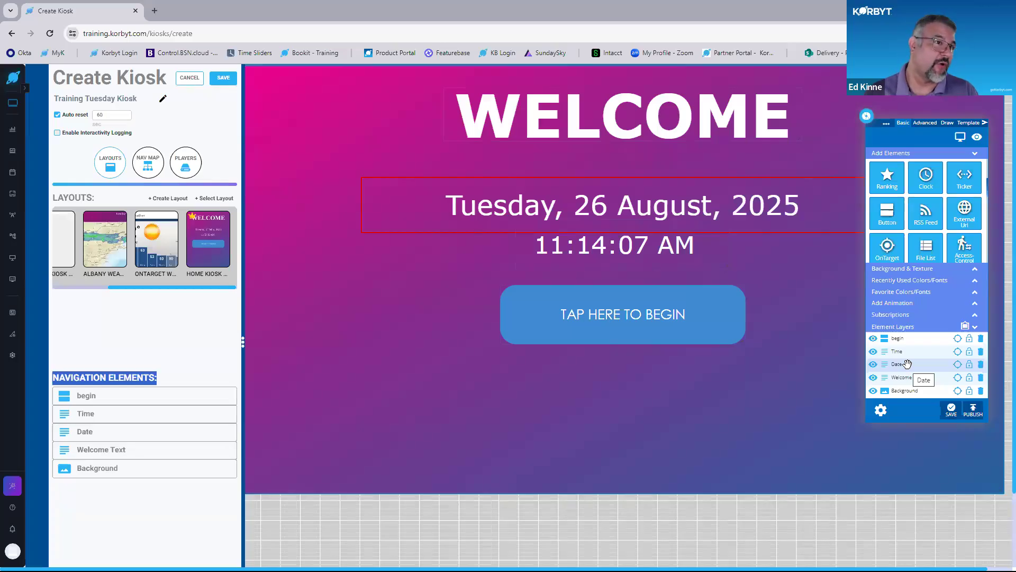
pyautogui.moveTo(890, 214); pyautogui.dragTo(428, 363)
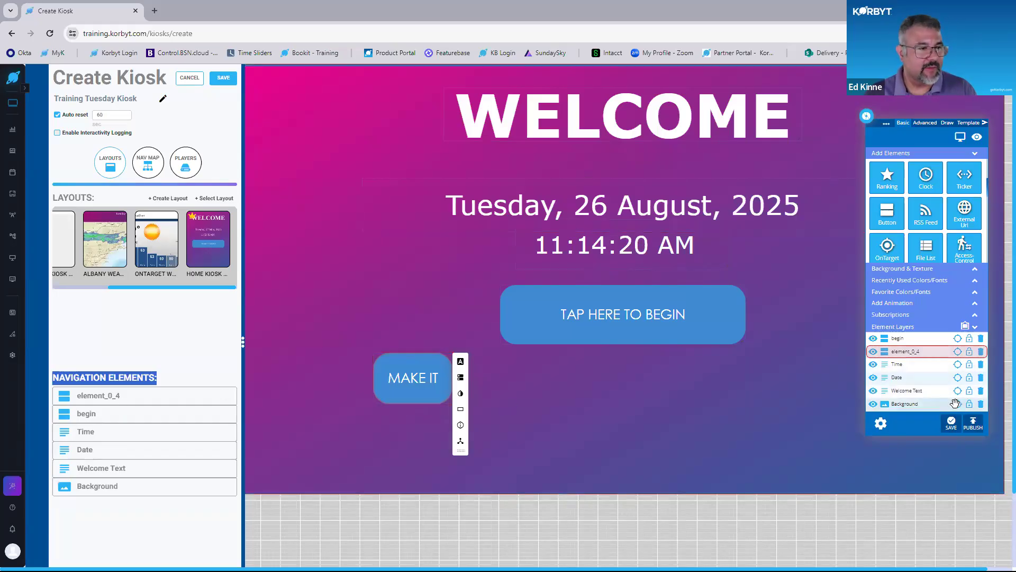
# - Rename the added button's element layer to New Button
pyautogui.hotkey('ctrl', '+')
pyautogui.hotkey('ctrl', '+')
pyautogui.moveTo(754, 138); pyautogui.dragTo(579, 116)
pyautogui.hotkey('ctrl', '+')
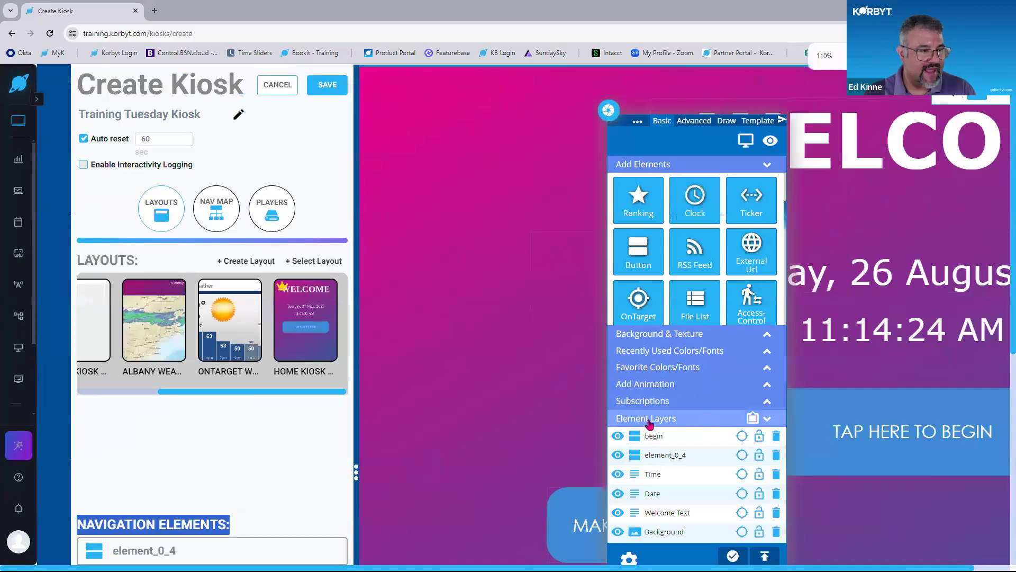
pyautogui.doubleClick(668, 455)
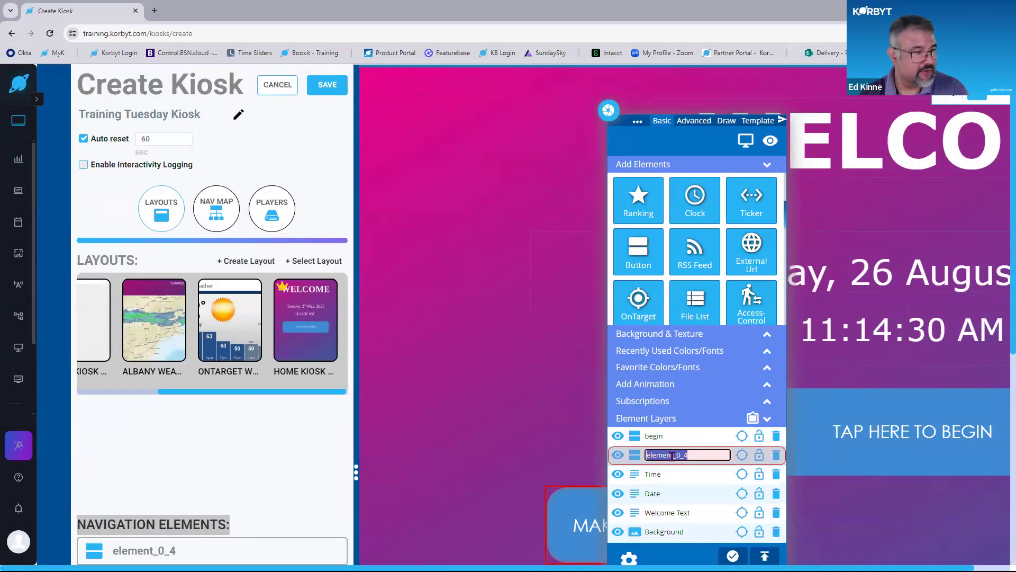
pyautogui.write('New But')
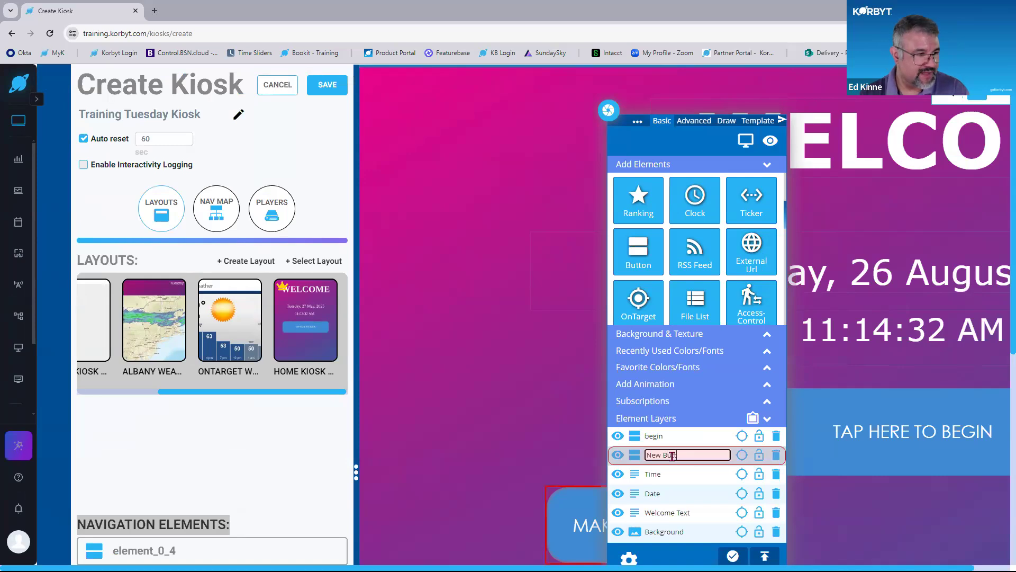
pyautogui.write('ton')
pyautogui.press('Return')
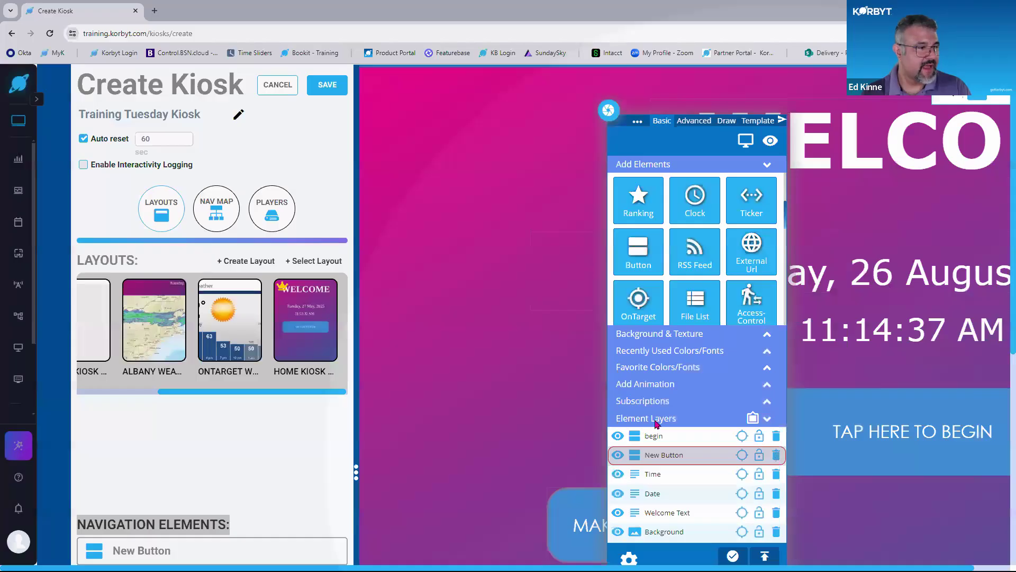
# - Delete the New Button element from the splash page and move the toolbox away from the welcome content
pyautogui.click(777, 457)
pyautogui.click(728, 265)
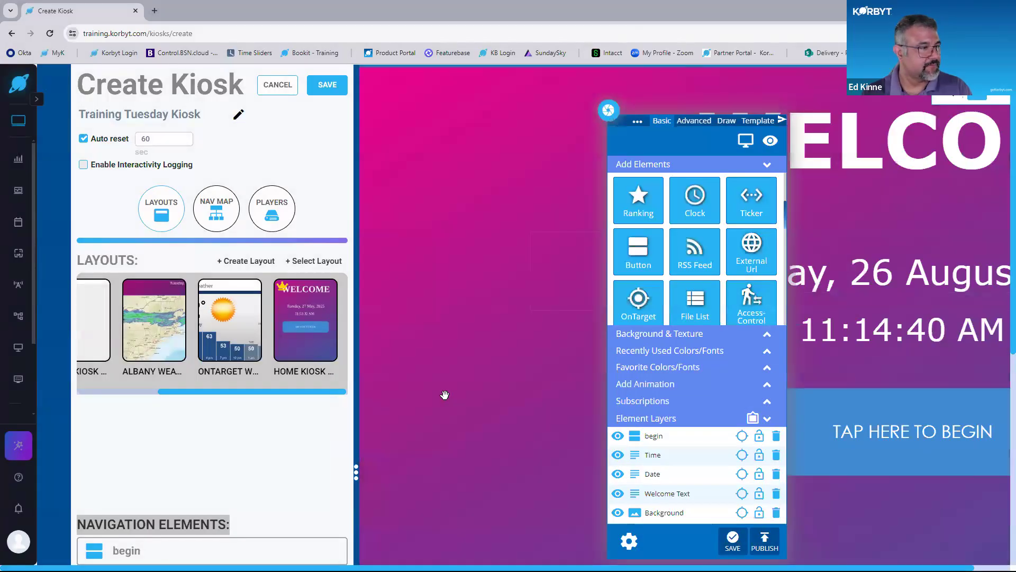
pyautogui.hotkey('ctrl', '-')
pyautogui.hotkey('ctrl', '-')
pyautogui.moveTo(466, 106); pyautogui.dragTo(868, 124)
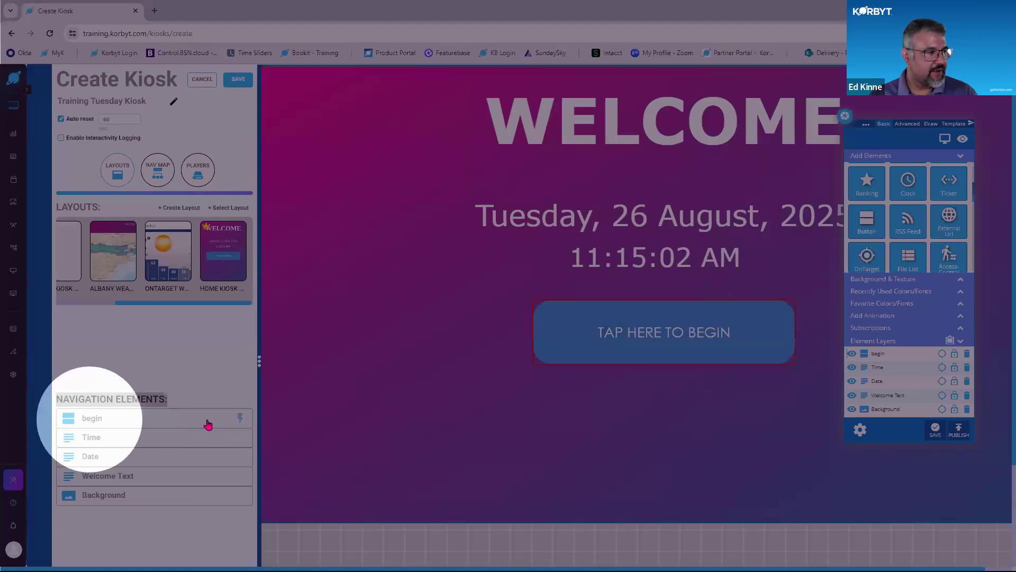
# - Start a navigation link for the begin element and look through the kiosk's layouts for its destination
pyautogui.click(241, 423)
pyautogui.scroll(-2, 170, 379)
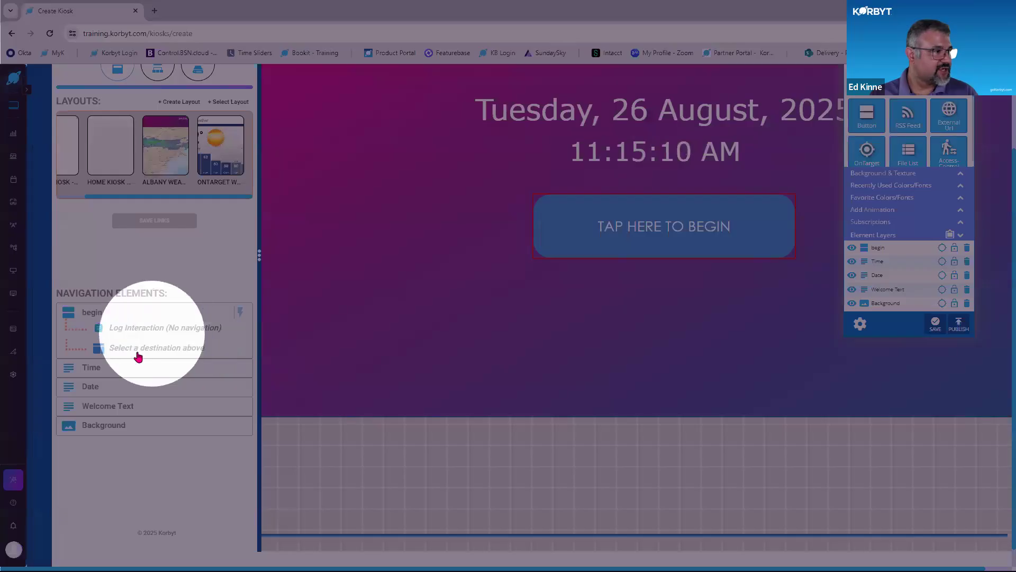
pyautogui.scroll(2, 100, 144)
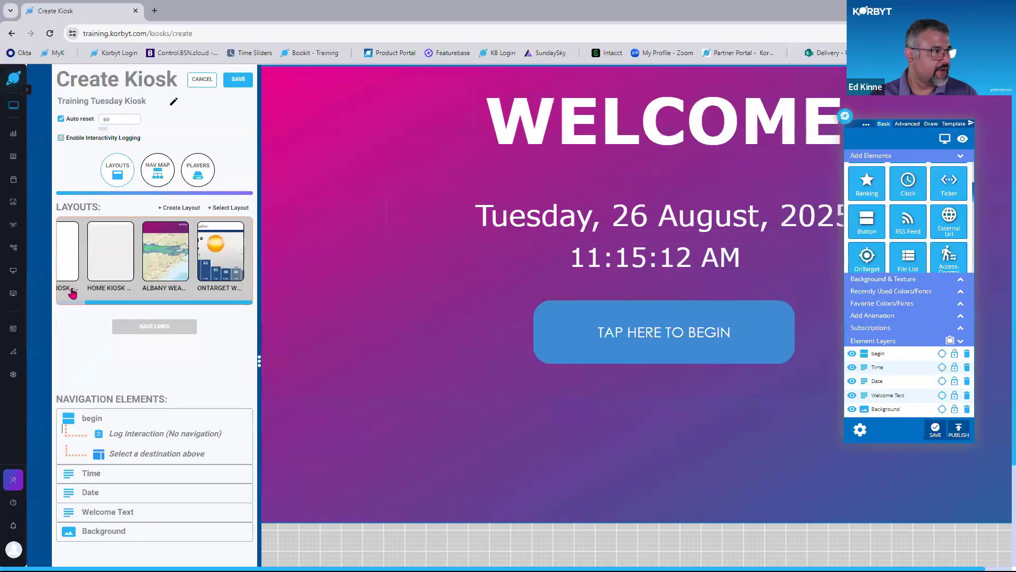
pyautogui.scroll(-2, 122, 377)
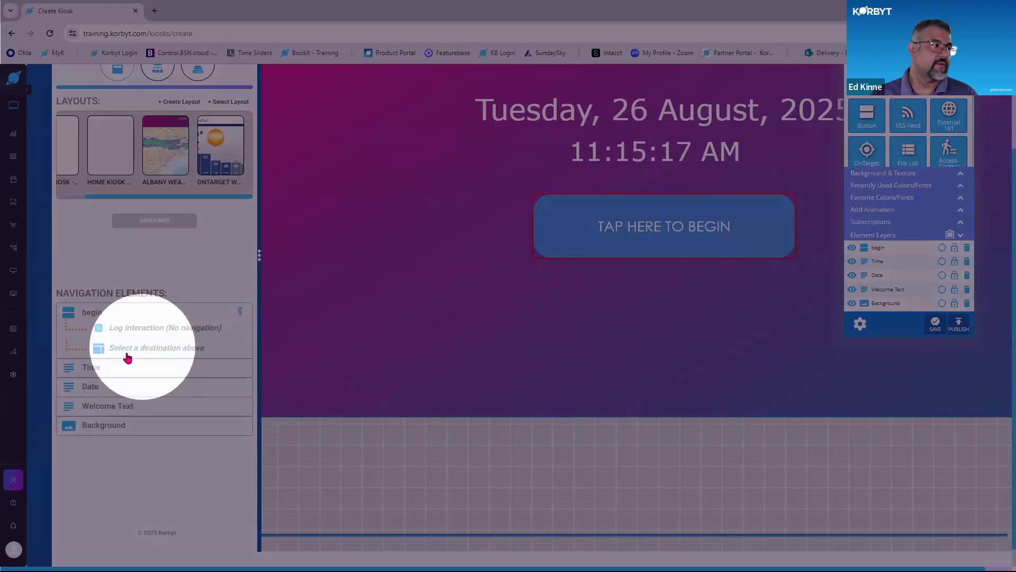
pyautogui.scroll(3, 278, 410)
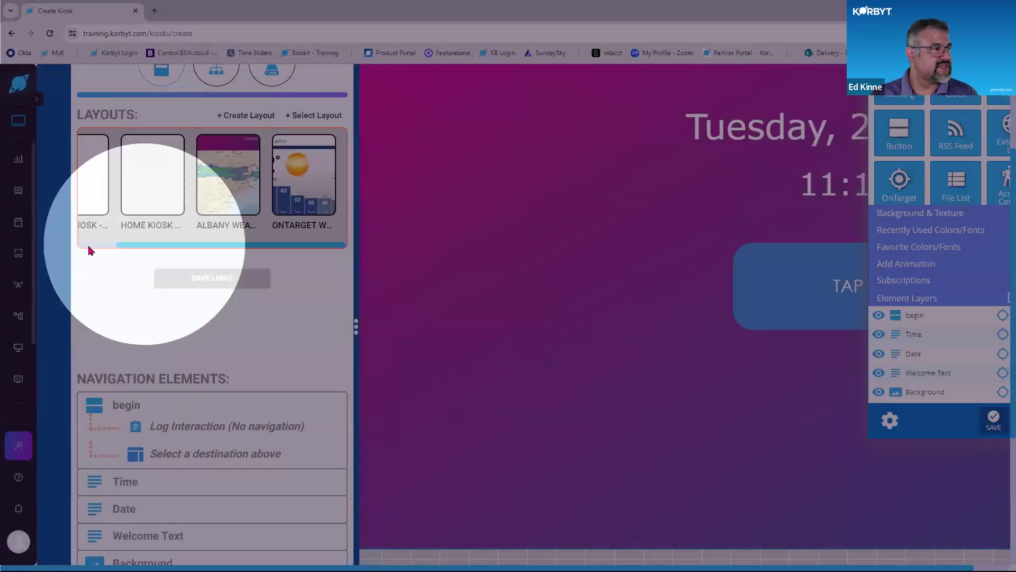
pyautogui.moveTo(230, 245); pyautogui.dragTo(86, 249)
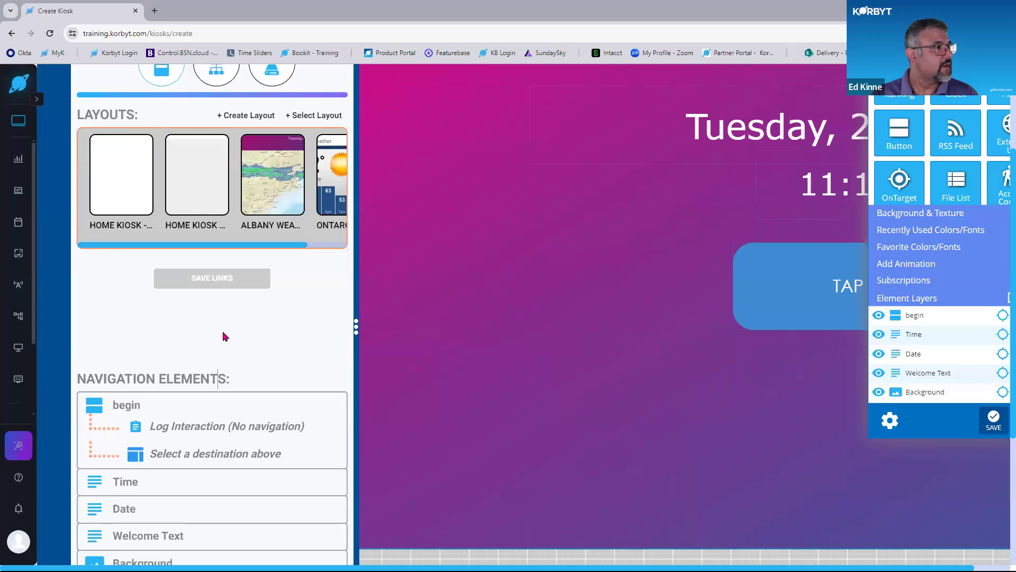
pyautogui.scroll(1, 223, 336)
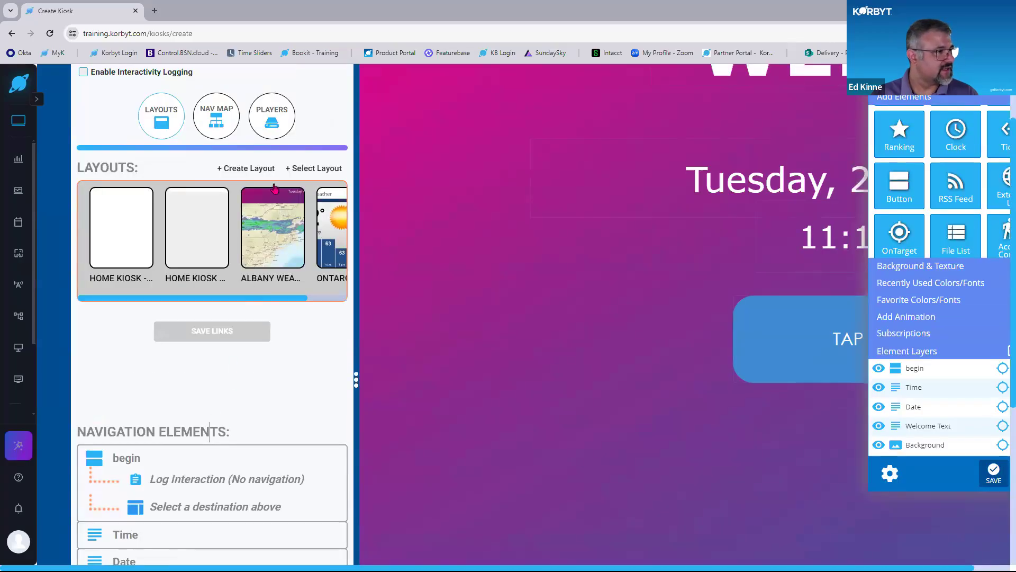
# - Browse the layout selection through page 4 for a missing kiosk layout, and close it without adding any
pyautogui.click(305, 169)
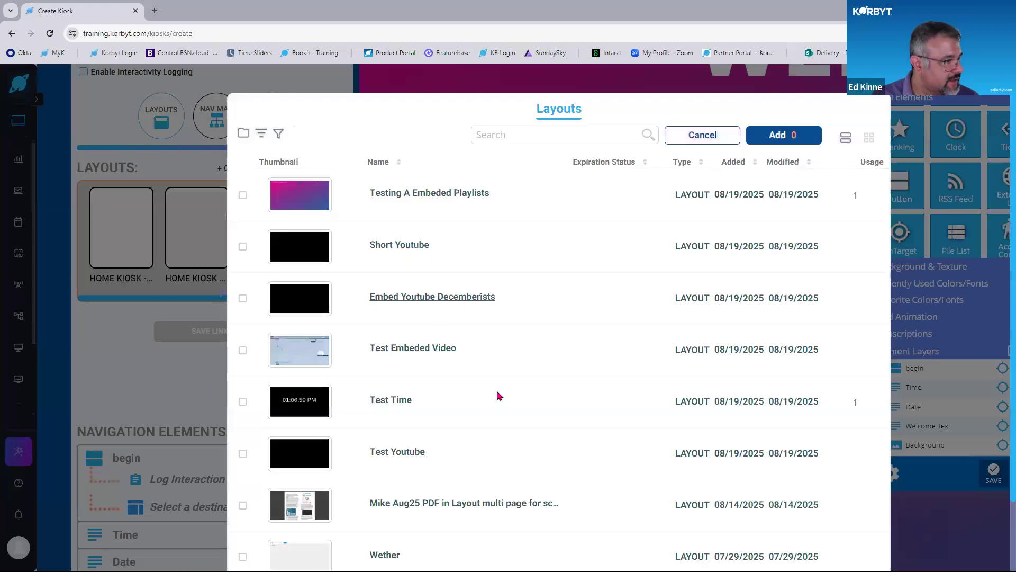
pyautogui.scroll(-2, 518, 411)
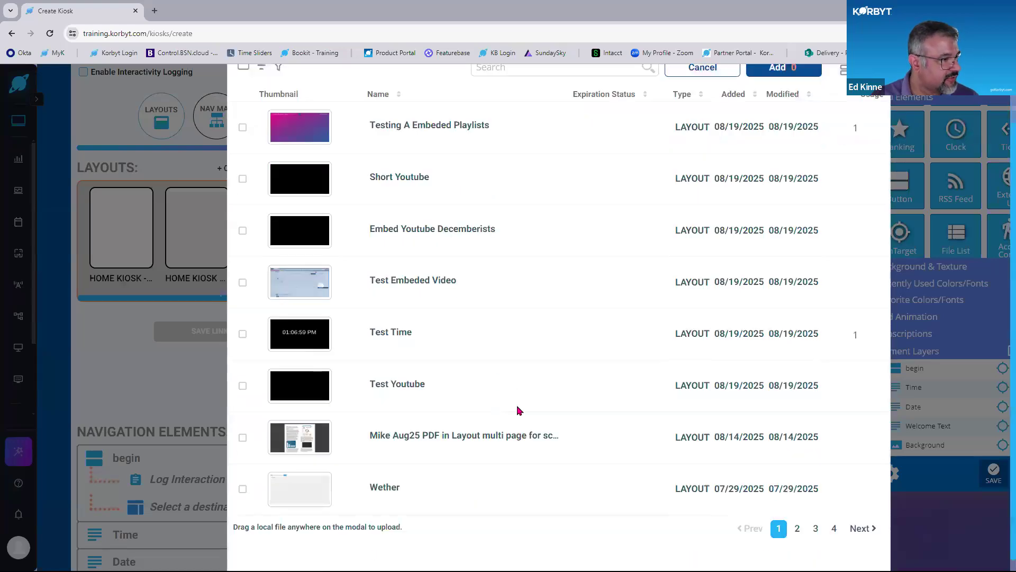
pyautogui.click(798, 517)
pyautogui.click(815, 520)
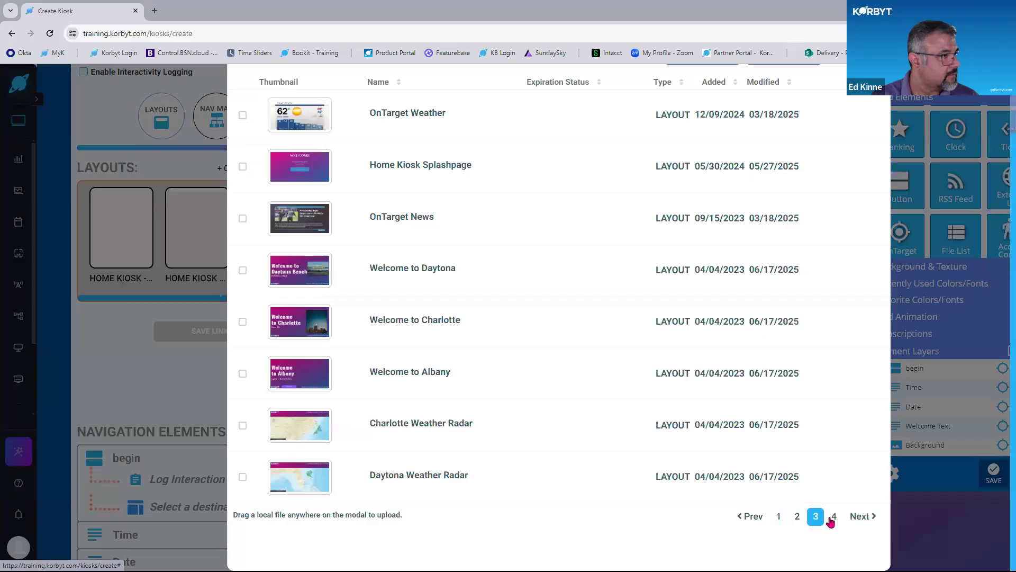
pyautogui.click(833, 517)
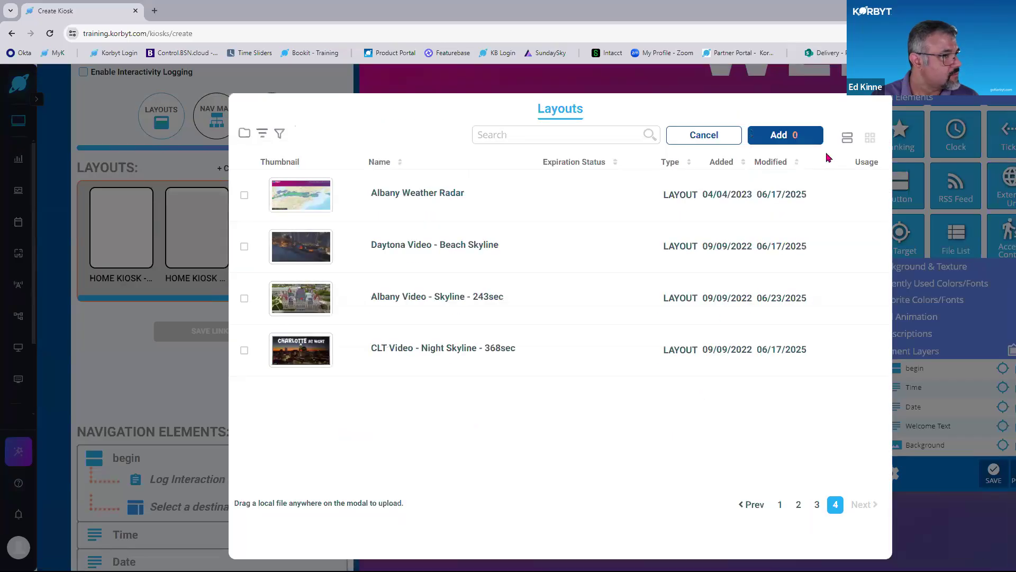
pyautogui.click(704, 136)
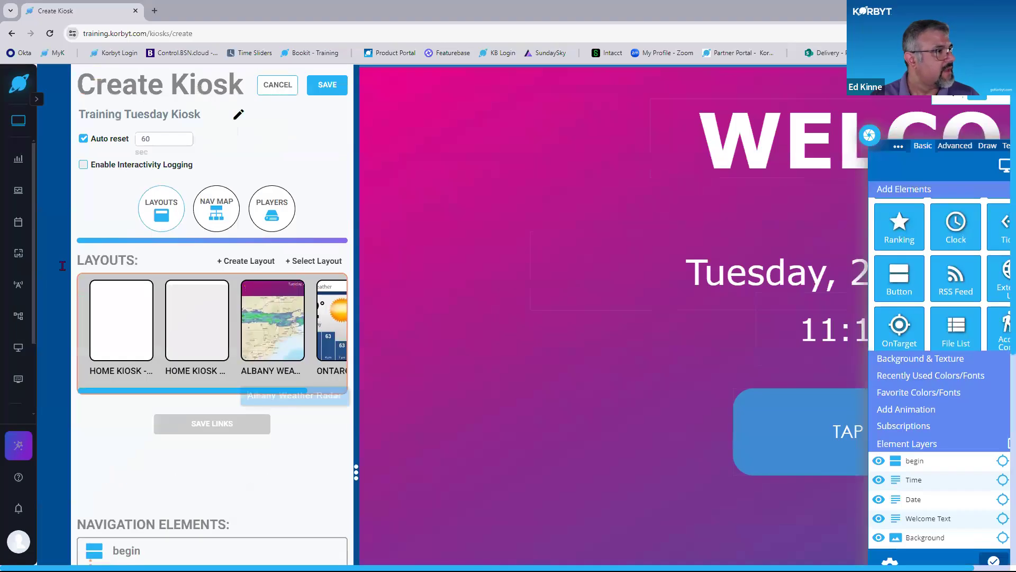
# - Leave the kiosk without saving, go to the Layouts list, and open the draft Home Kiosk Frame layout for editing
pyautogui.moveTo(19, 254)
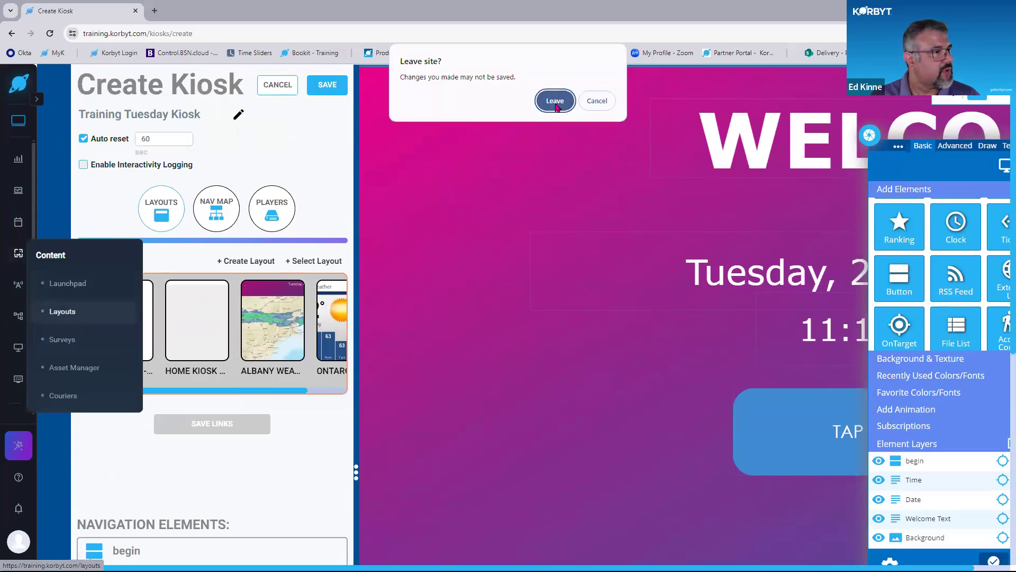
pyautogui.click(553, 100)
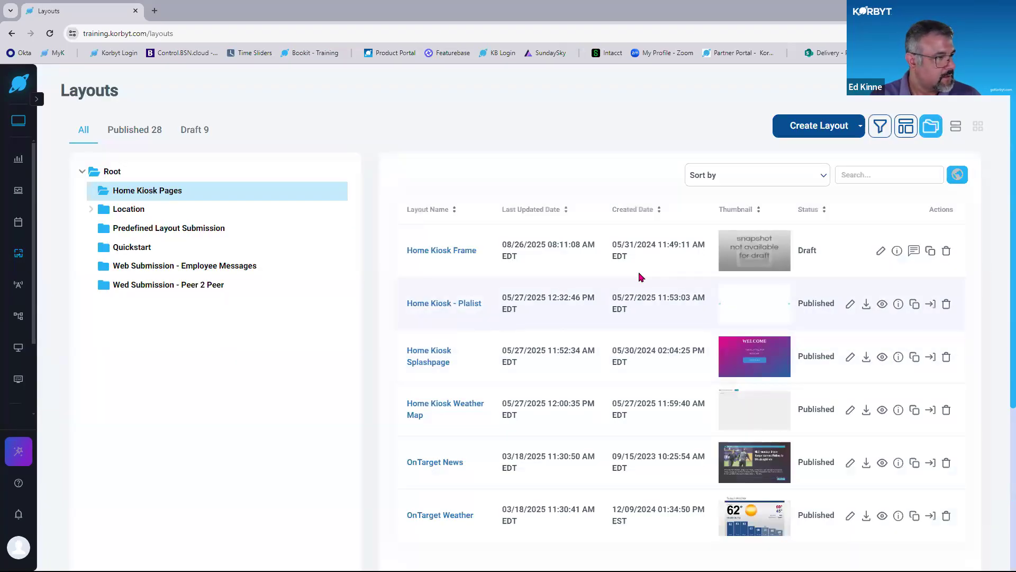
pyautogui.click(881, 251)
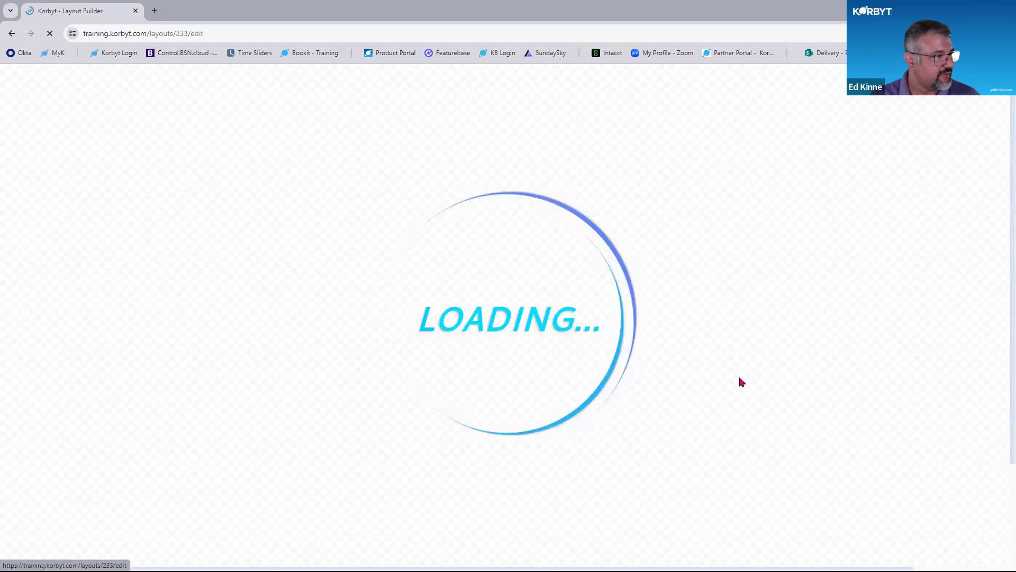
pyautogui.hotkey('ctrl', '-')
pyautogui.hotkey('ctrl', '-')
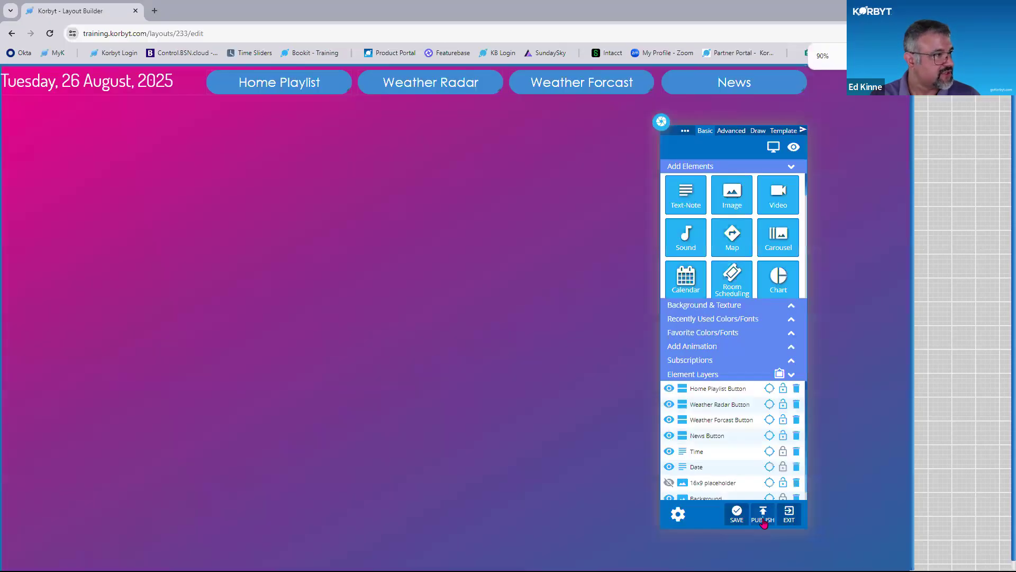
# - Publish the Home Kiosk Frame layout and start creating a new kiosk from the Kiosks page
pyautogui.click(763, 518)
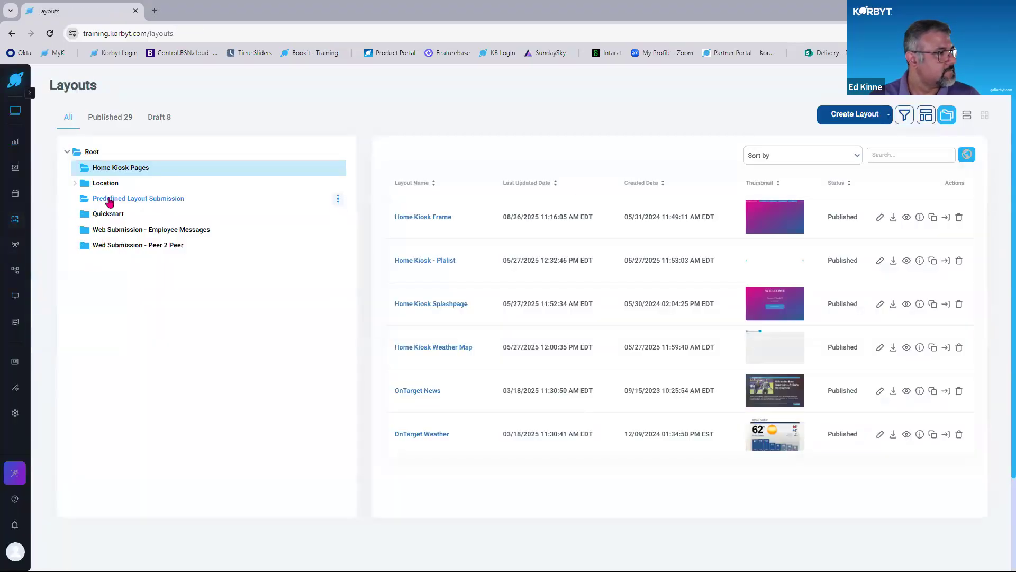
pyautogui.moveTo(15, 323)
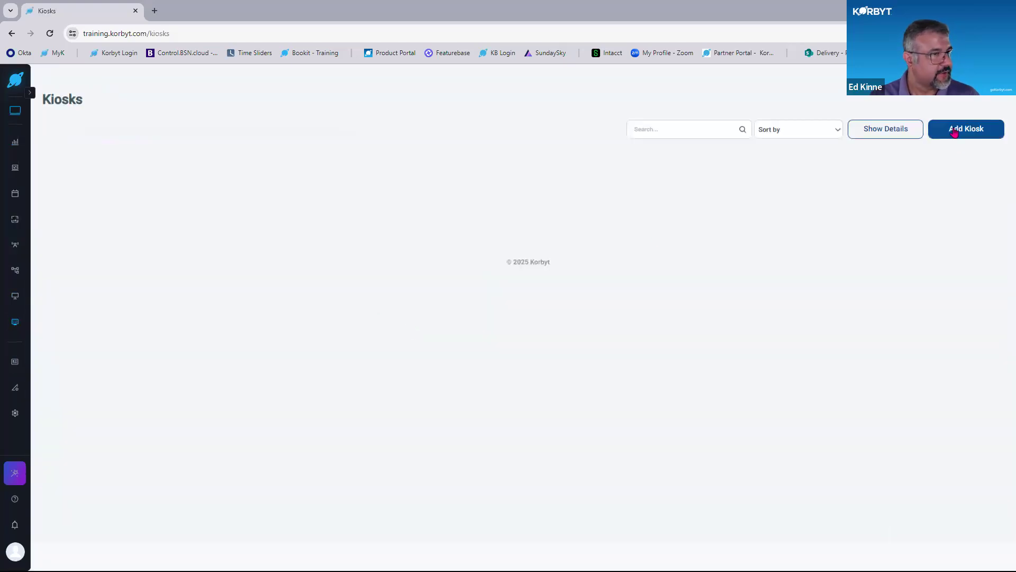
pyautogui.click(977, 132)
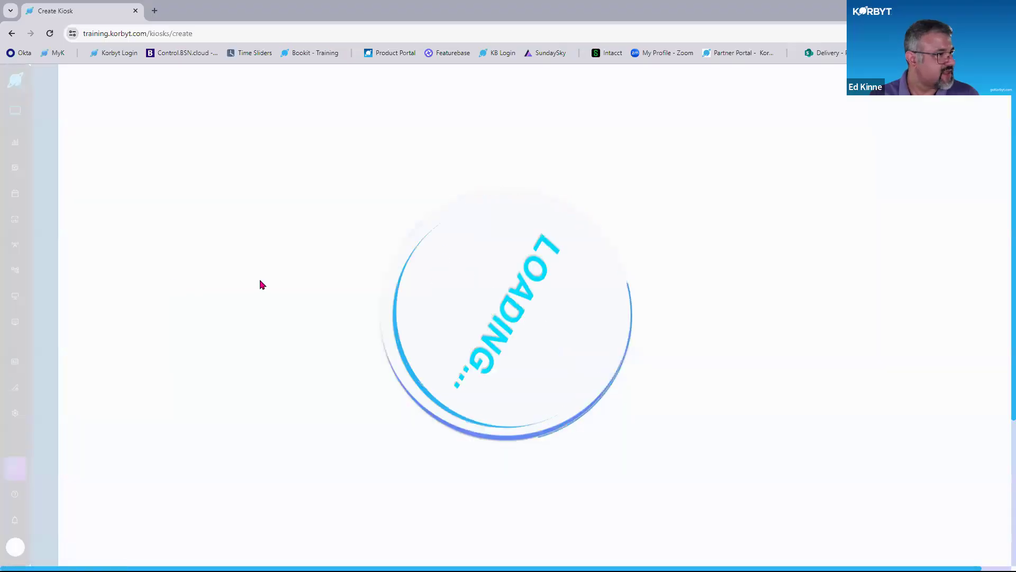
# - Title the new kiosk Training Tuesday Kiosk
pyautogui.hotkey('ctrl', '+')
pyautogui.hotkey('ctrl', '+')
pyautogui.hotkey('ctrl', '+')
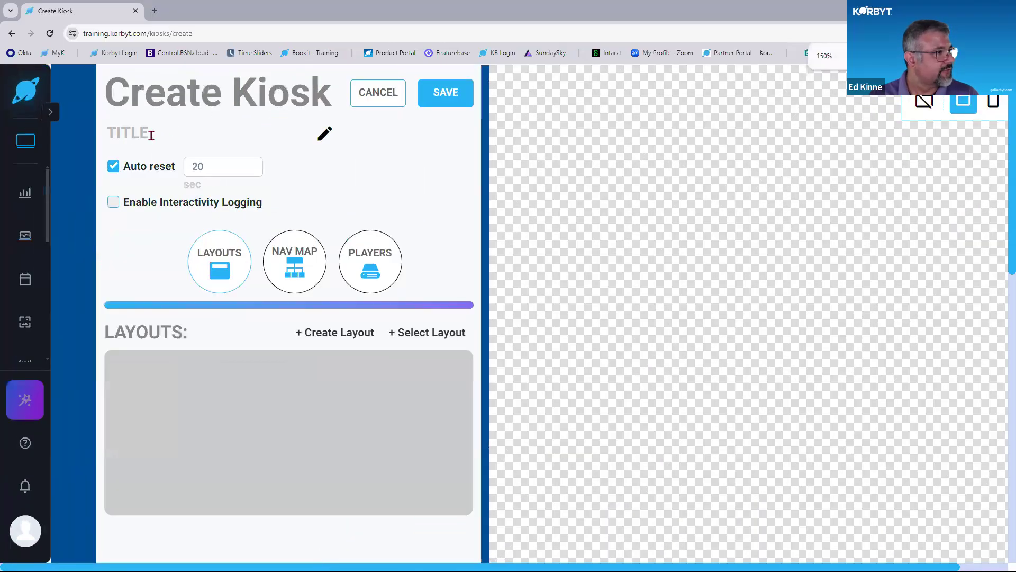
pyautogui.write('Train')
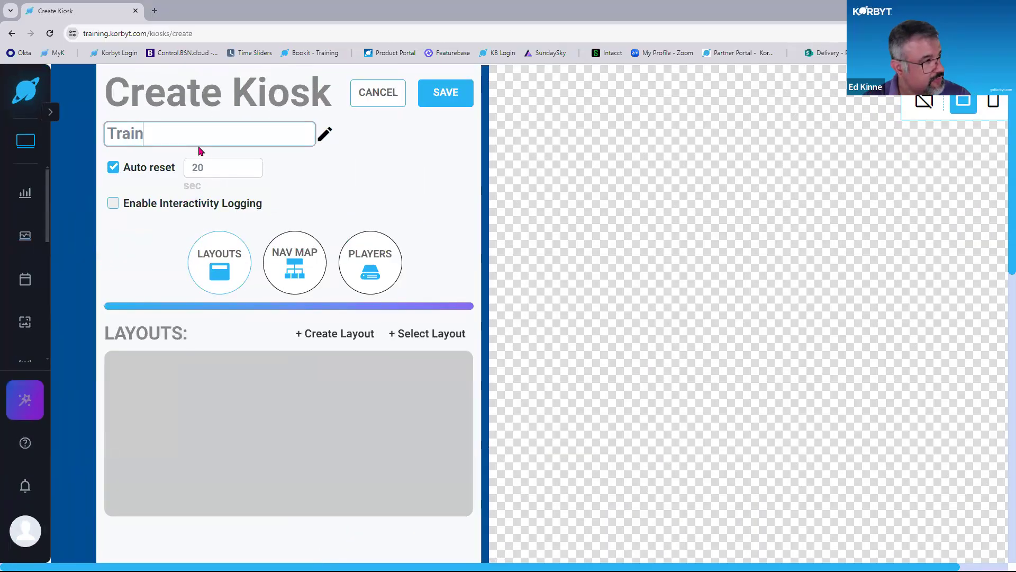
pyautogui.write('ing Tuesday ki')
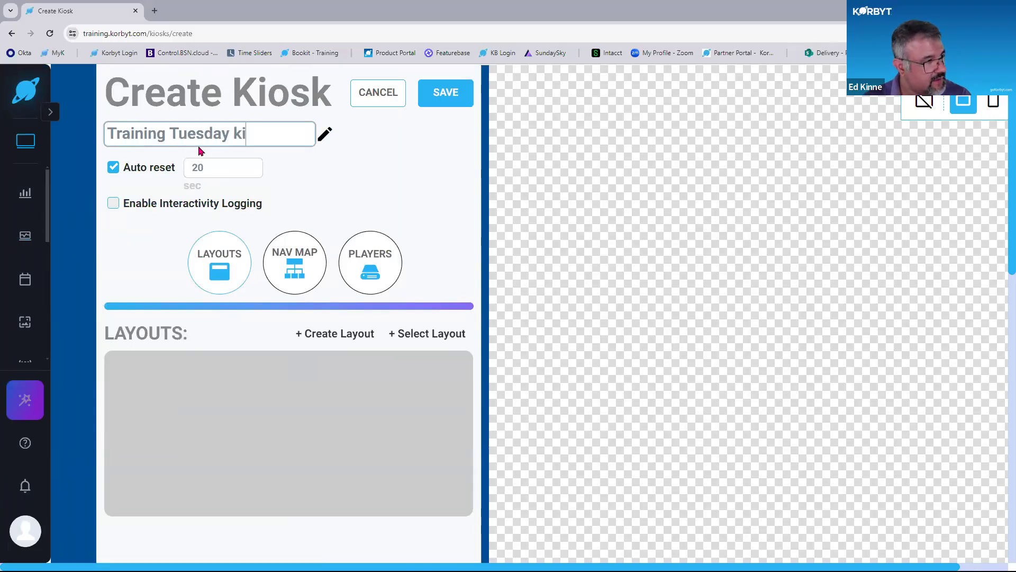
pyautogui.press('BackSpace')
pyautogui.press('BackSpace')
pyautogui.write('Ki')
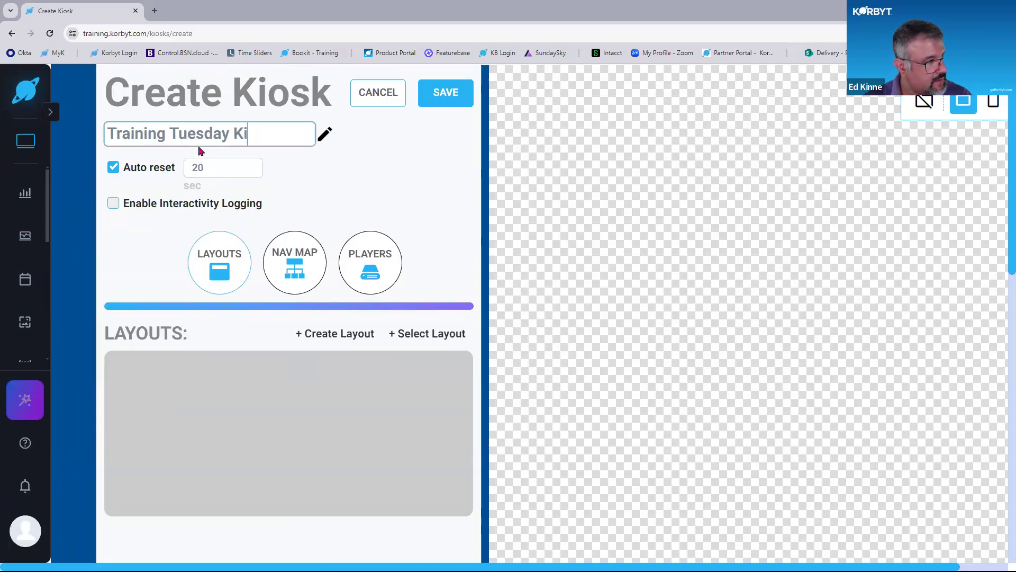
pyautogui.write('osk')
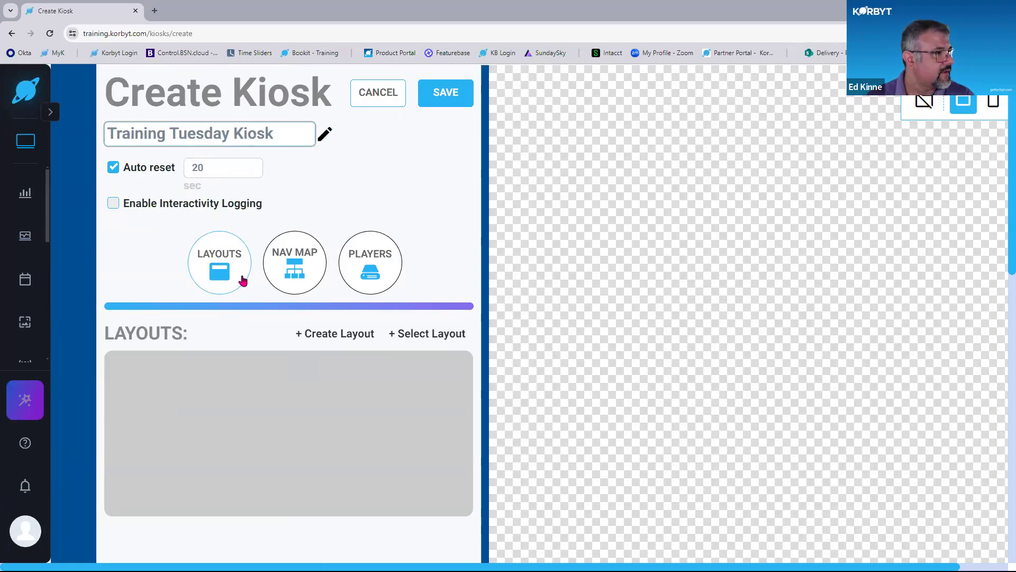
# - Add the existing layouts Albany Weather Radar, Home Kiosk Splashpage, Home Kiosk Frame and OnTarget News to the kiosk
pyautogui.click(413, 335)
pyautogui.hotkey('ctrl', '-')
pyautogui.hotkey('ctrl', '-')
pyautogui.hotkey('ctrl', '-')
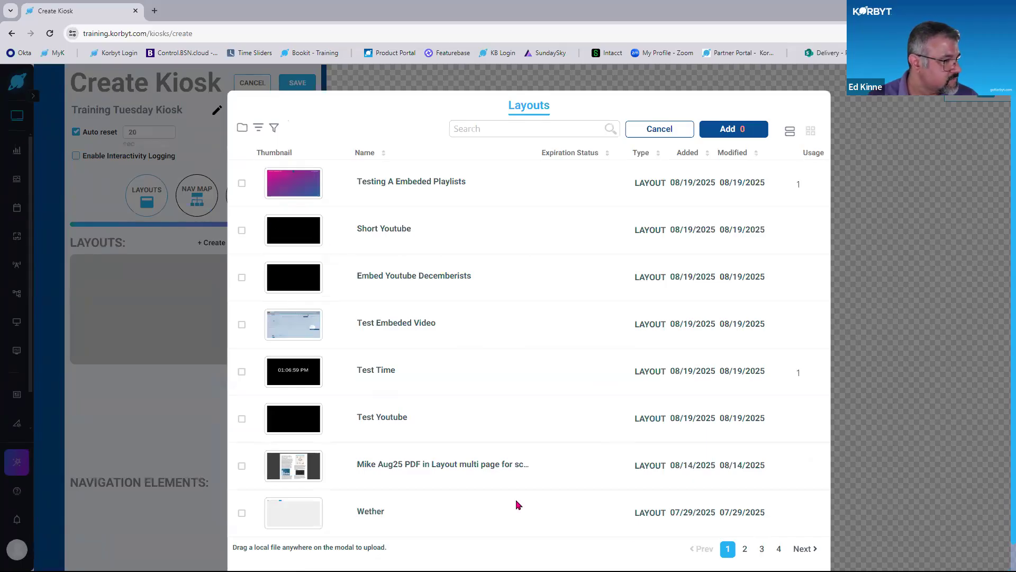
pyautogui.click(779, 548)
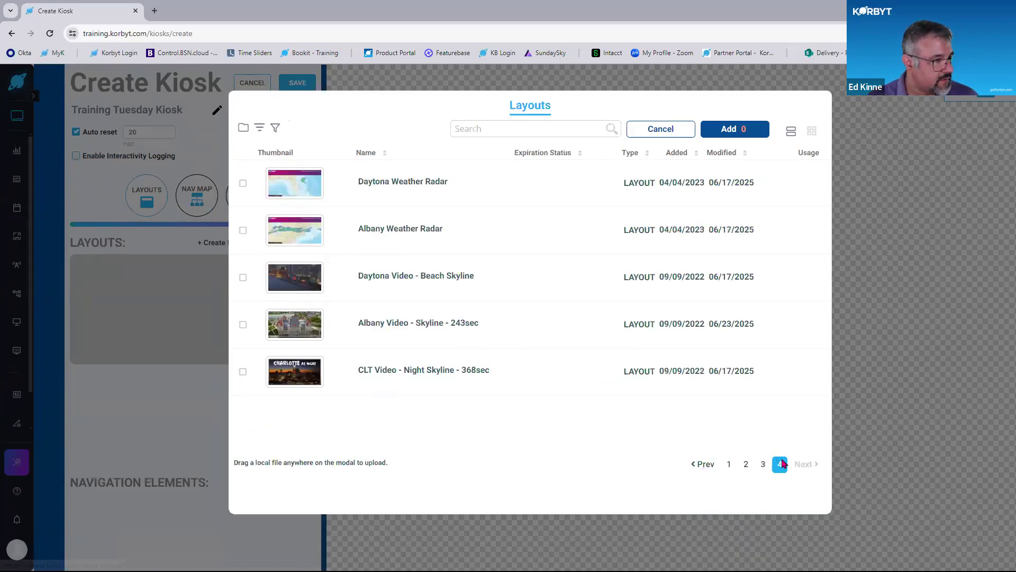
pyautogui.click(242, 231)
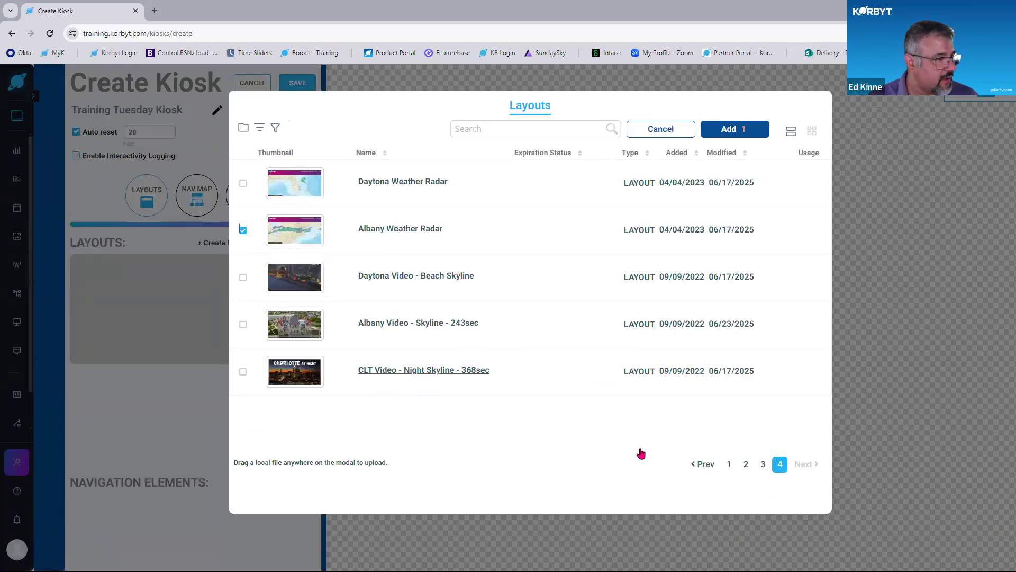
pyautogui.click(762, 463)
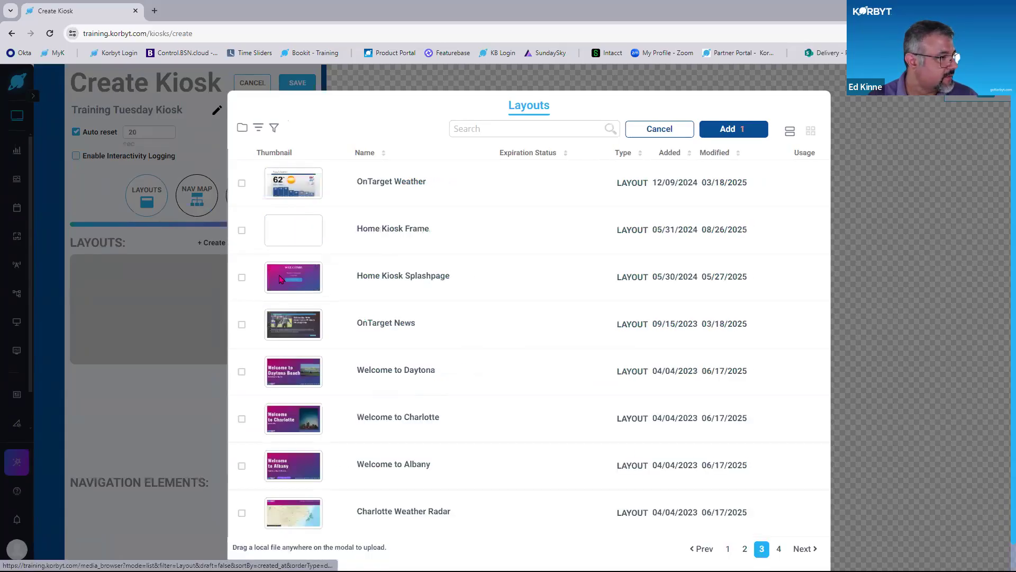
pyautogui.click(241, 278)
pyautogui.click(242, 231)
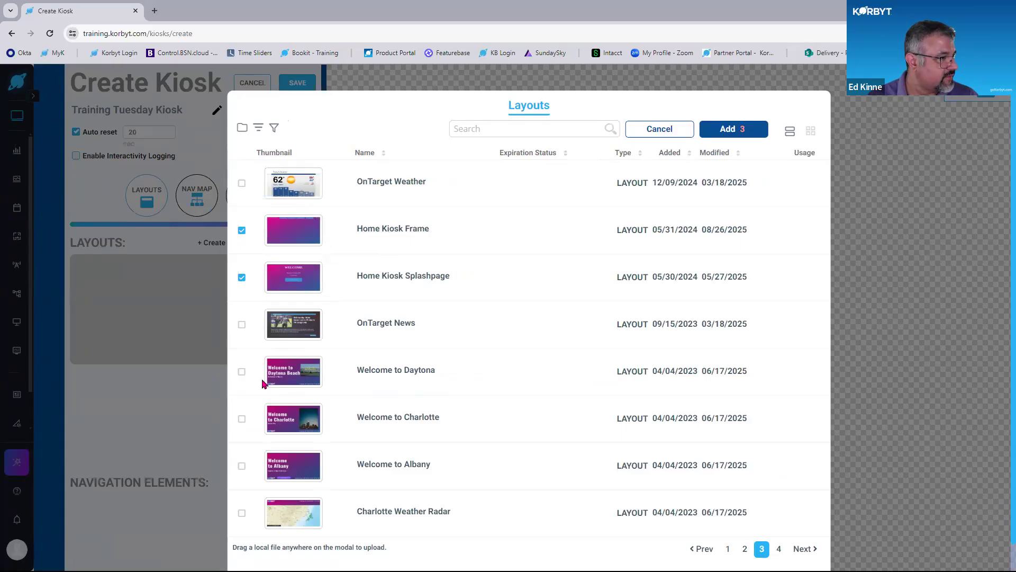
pyautogui.click(244, 326)
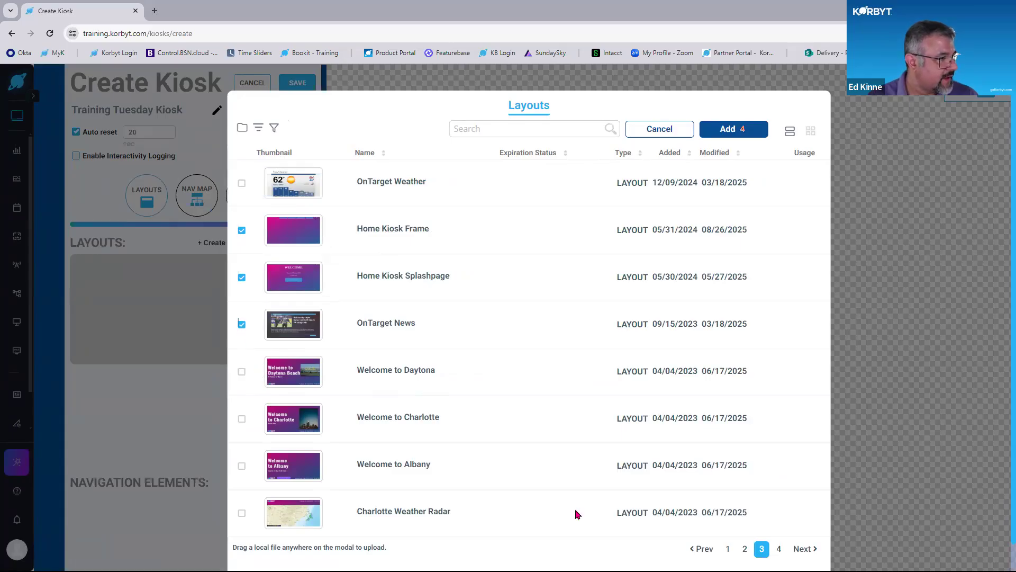
pyautogui.click(736, 139)
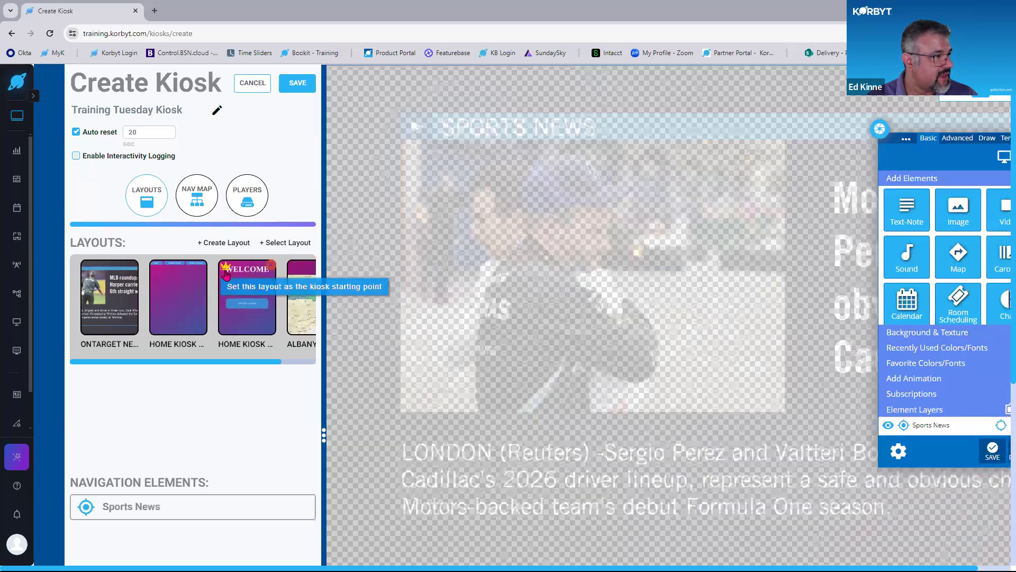
# - Set Home Kiosk Splashpage as the kiosk's starting point and open the Home Kiosk Frame layout to view its navigation elements
pyautogui.click(240, 318)
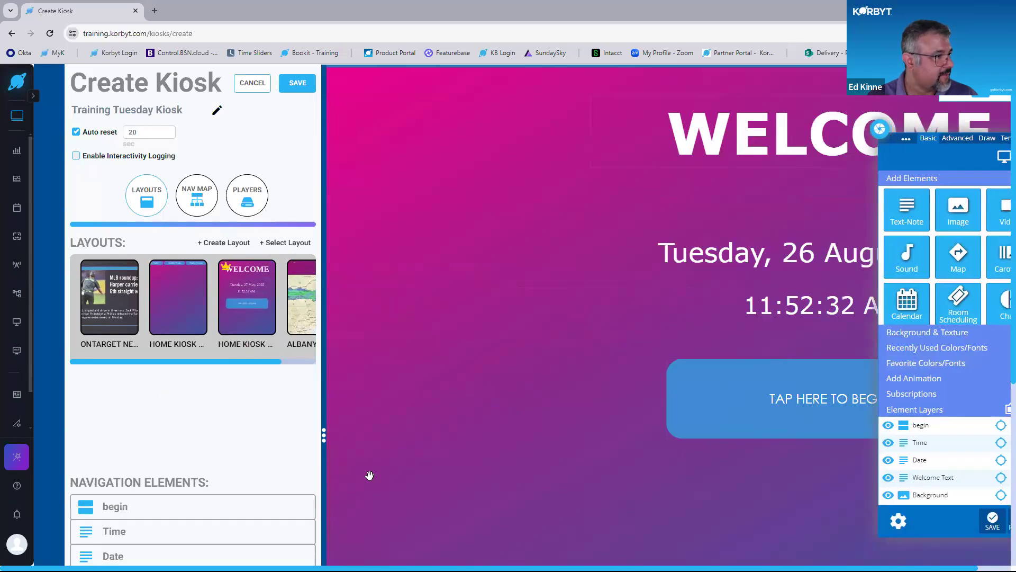
pyautogui.scroll(-3, 153, 349)
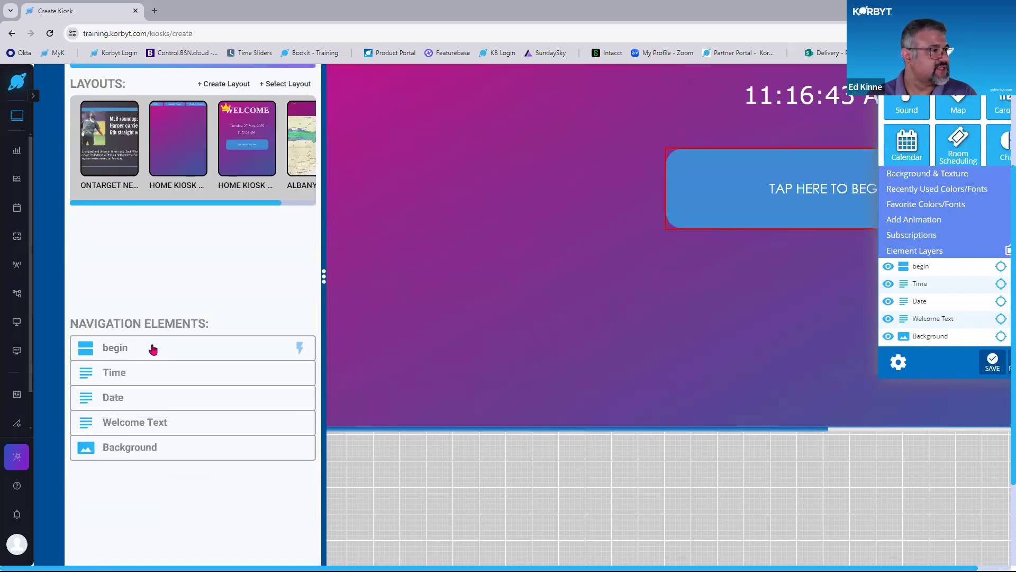
pyautogui.click(195, 129)
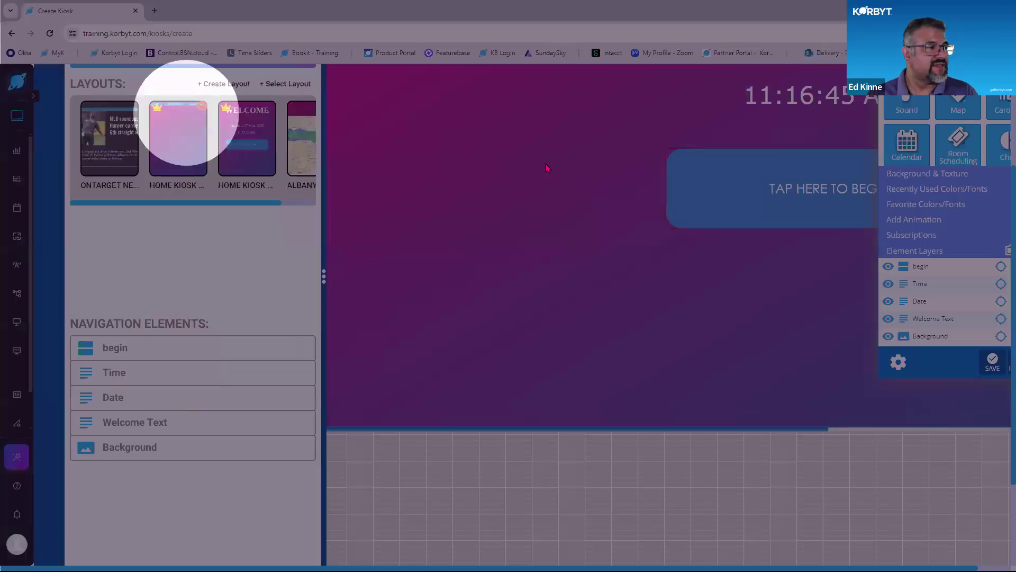
pyautogui.hotkey('ctrl', '-')
pyautogui.hotkey('ctrl', '-')
pyautogui.hotkey('ctrl', '-')
pyautogui.hotkey('ctrl', '-')
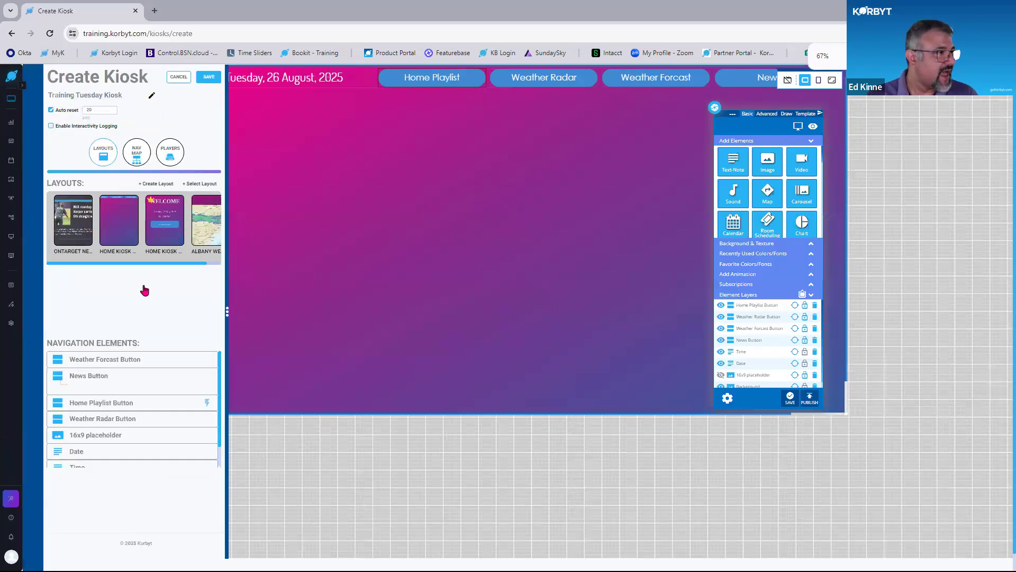
pyautogui.hotkey('ctrl', '+')
pyautogui.hotkey('ctrl', '+')
# - Link the splash page's begin element to the Home Kiosk Frame layout and save the link
pyautogui.click(184, 262)
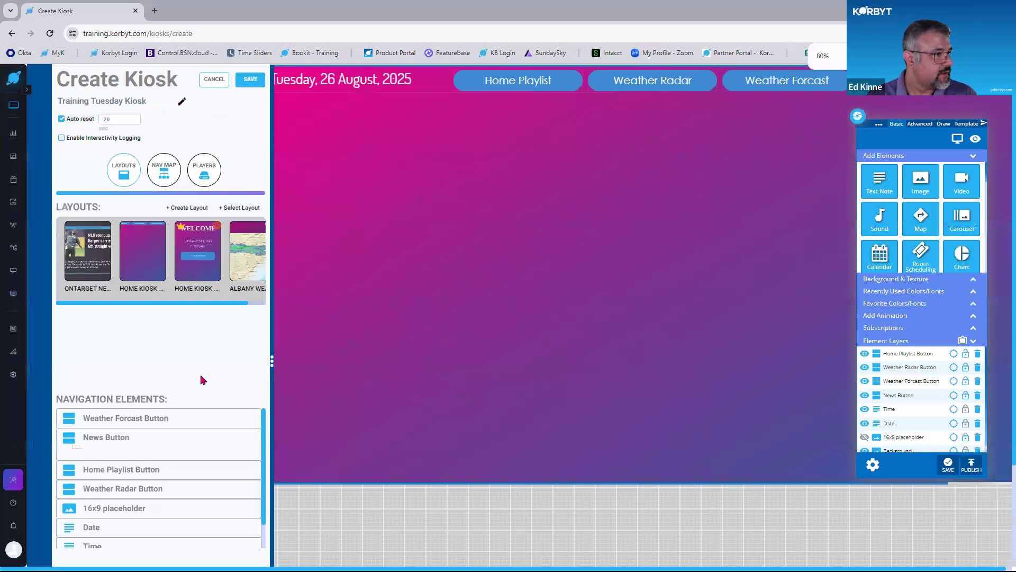
pyautogui.click(252, 419)
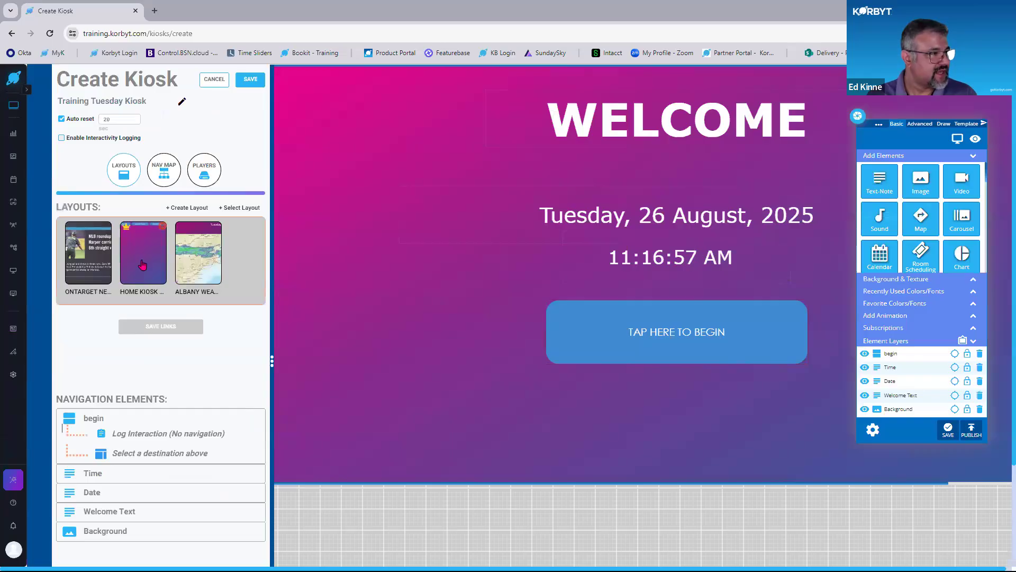
pyautogui.click(143, 264)
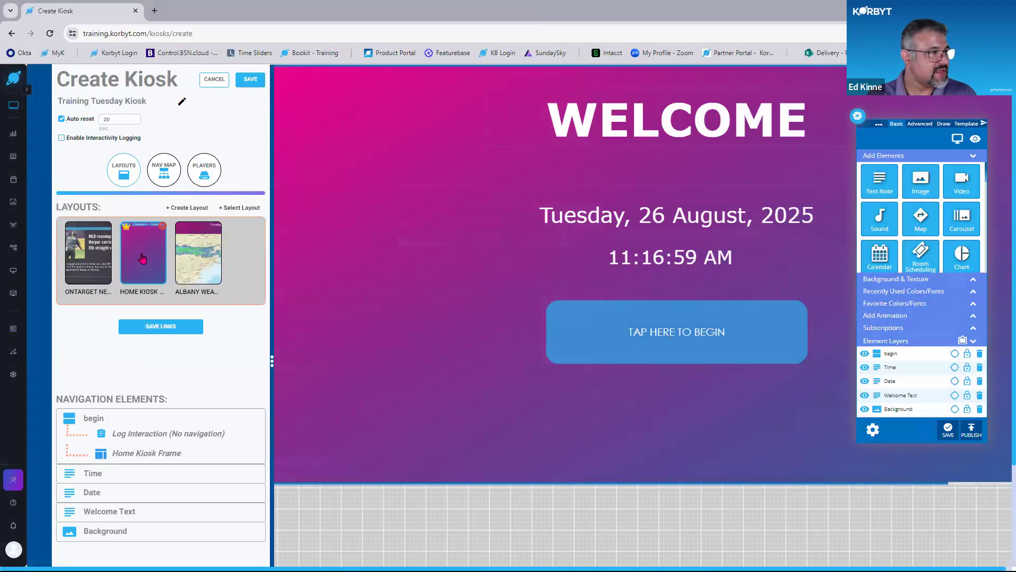
pyautogui.click(157, 328)
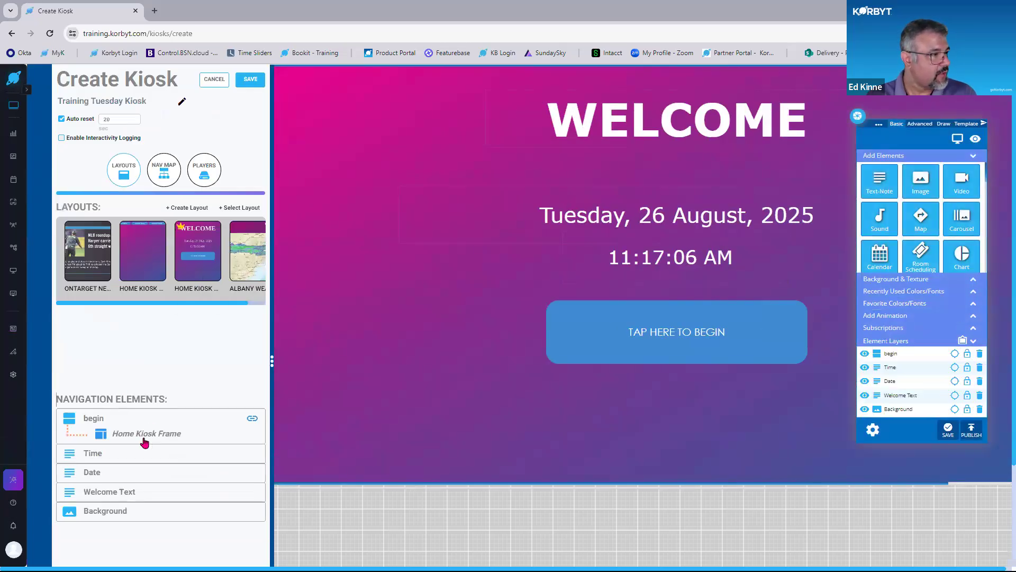
pyautogui.press('ctrl')
pyautogui.press('ctrl')
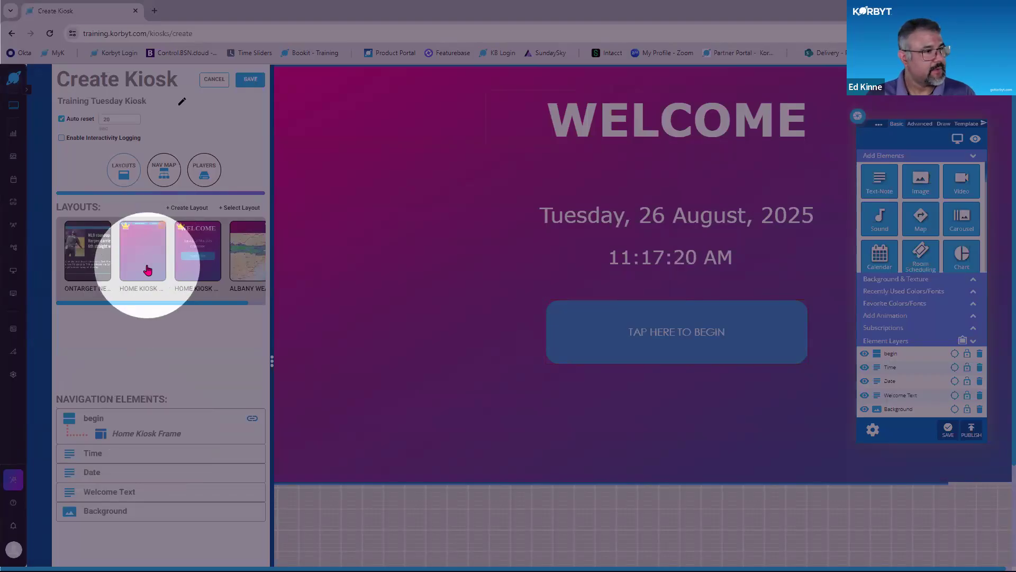
# - In the Home Kiosk Frame layout, link the Weather Radar Button to the Albany Weather Radar layout and save the link
pyautogui.hotkey('ctrl', '-')
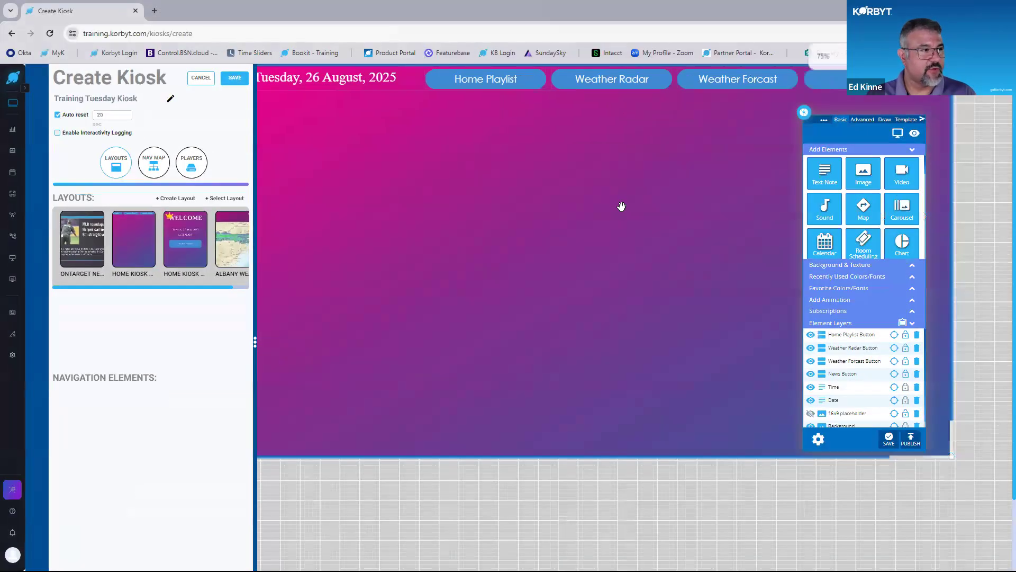
pyautogui.click(471, 80)
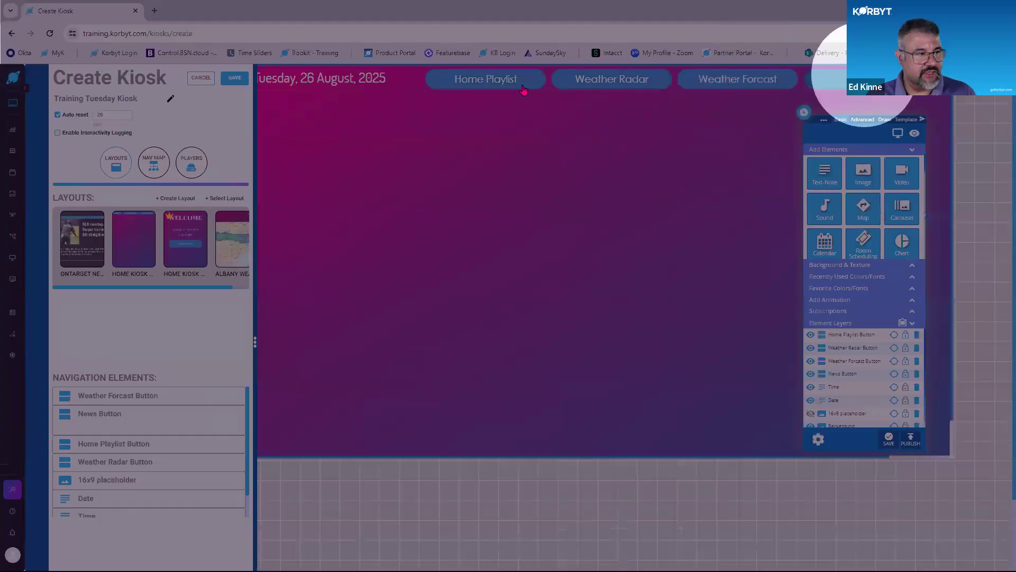
pyautogui.click(621, 82)
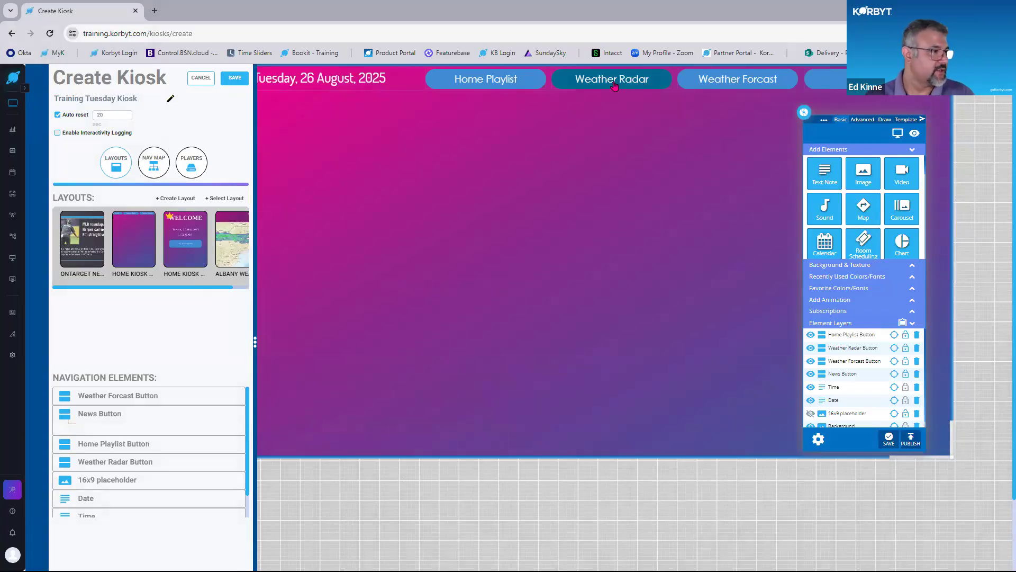
pyautogui.click(165, 394)
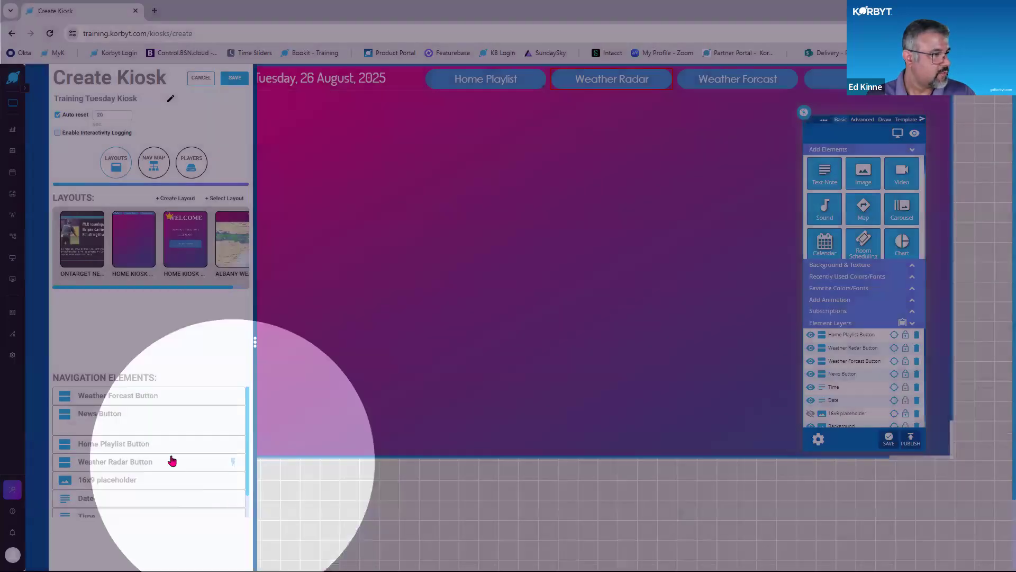
pyautogui.click(170, 459)
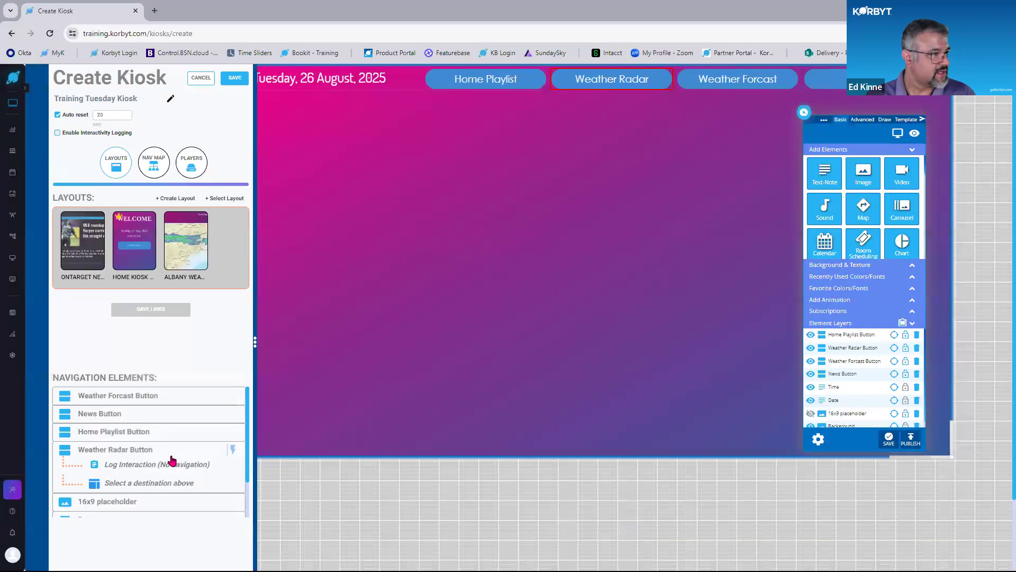
pyautogui.click(183, 251)
pyautogui.click(147, 309)
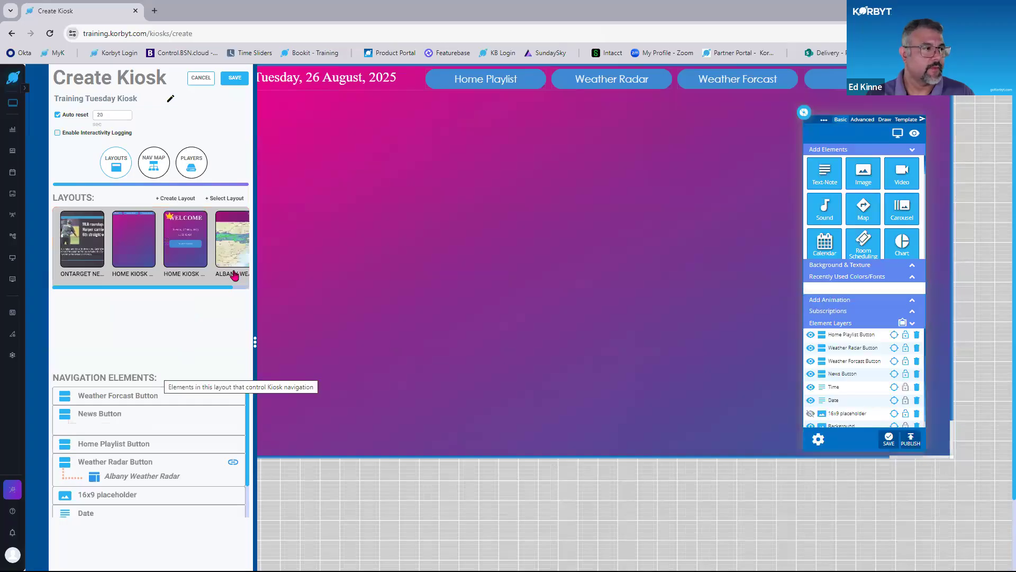
# - Review the Albany Weather Radar, Home Kiosk Frame and Home Kiosk Splashpage layouts and the navigation links of their elements
pyautogui.click(625, 93)
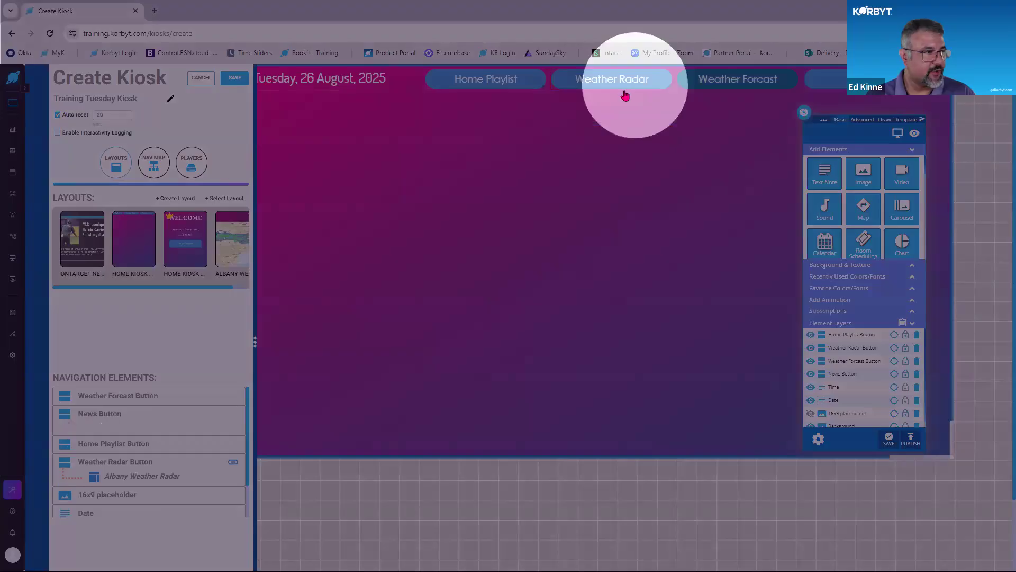
pyautogui.click(223, 266)
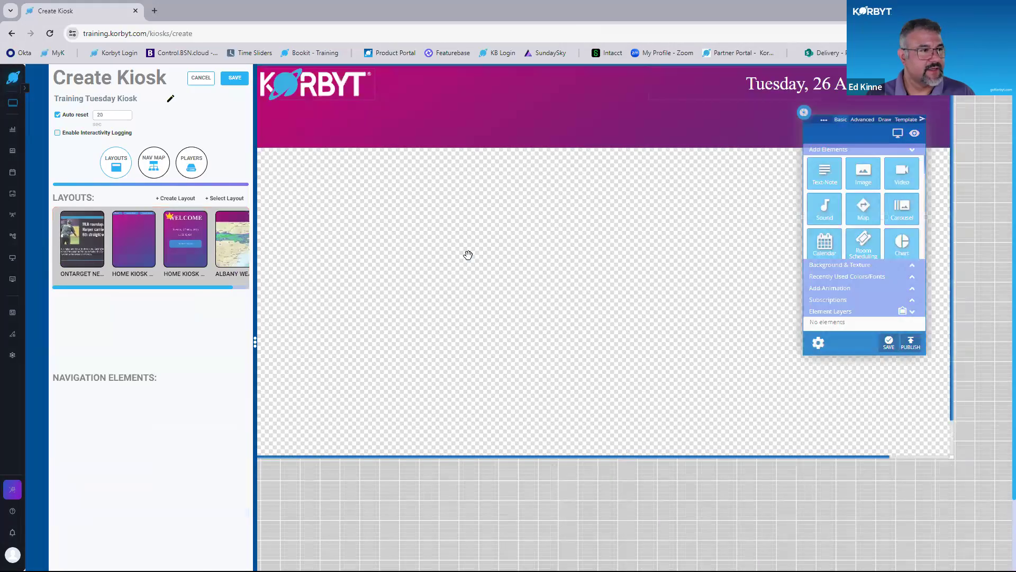
pyautogui.hotkey('ctrl', '-')
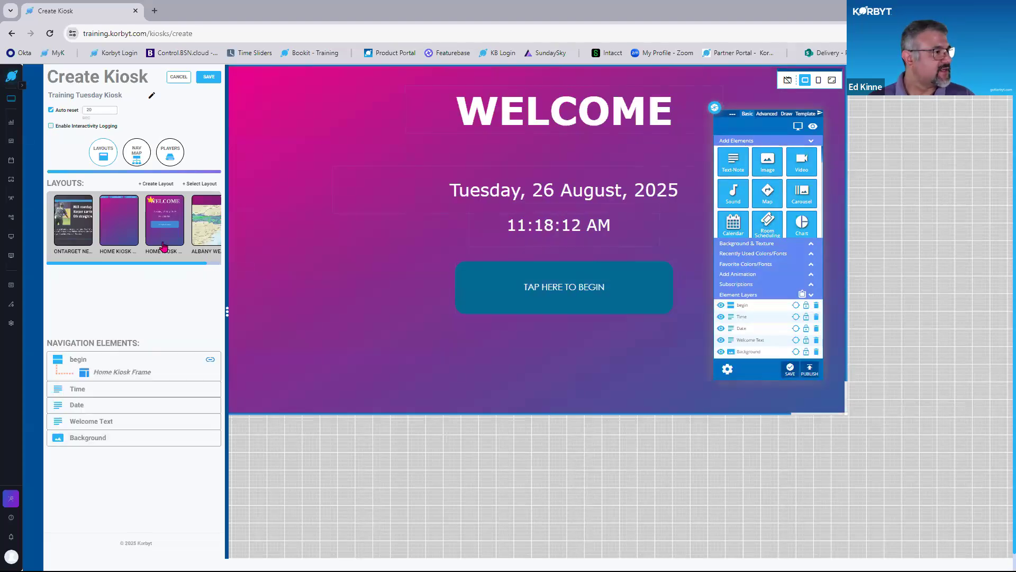
pyautogui.click(126, 232)
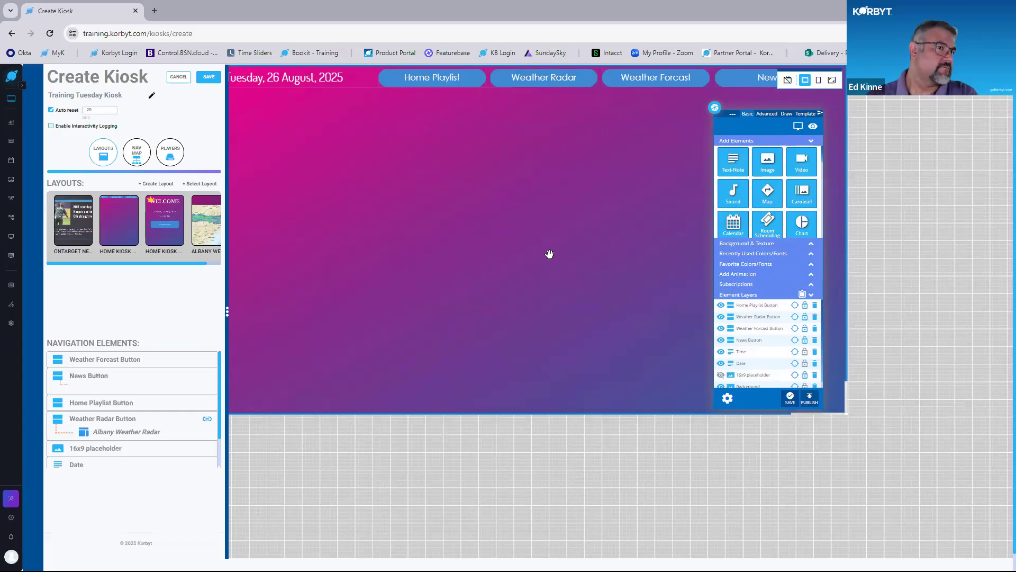
pyautogui.click(168, 233)
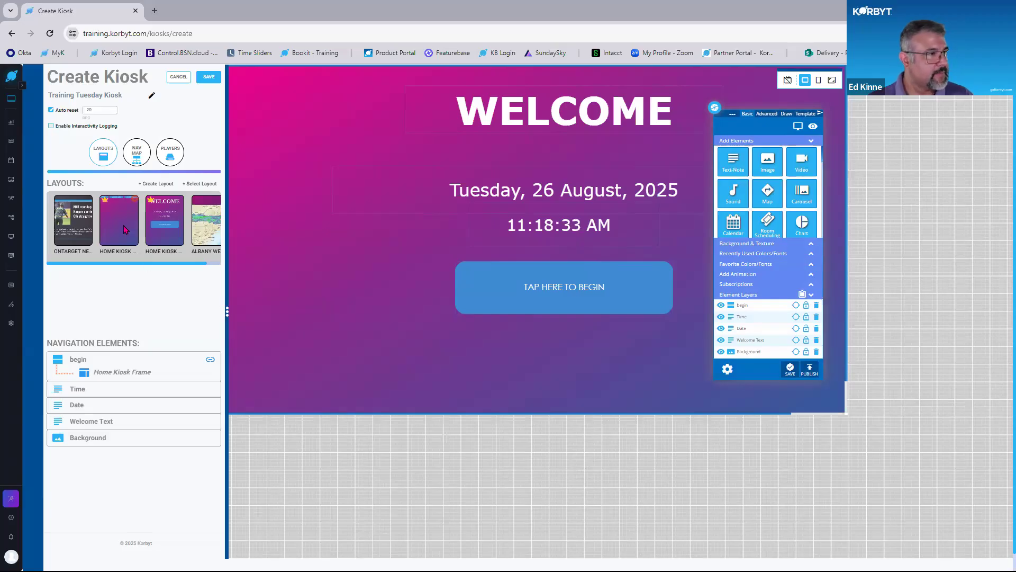
# - Open the Albany Weather Radar layout and add a button element to its header, beside the logo
pyautogui.click(125, 229)
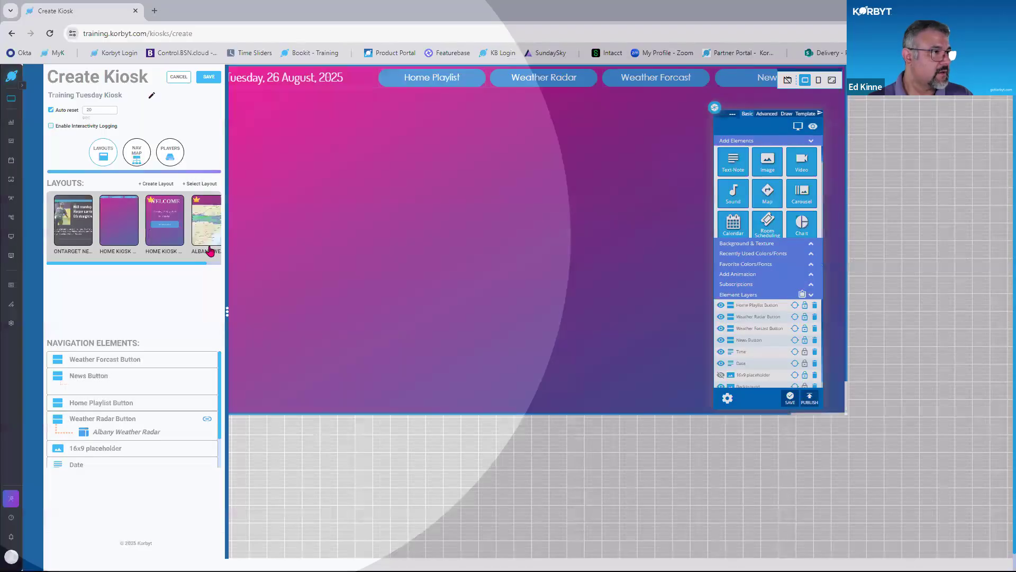
pyautogui.click(206, 243)
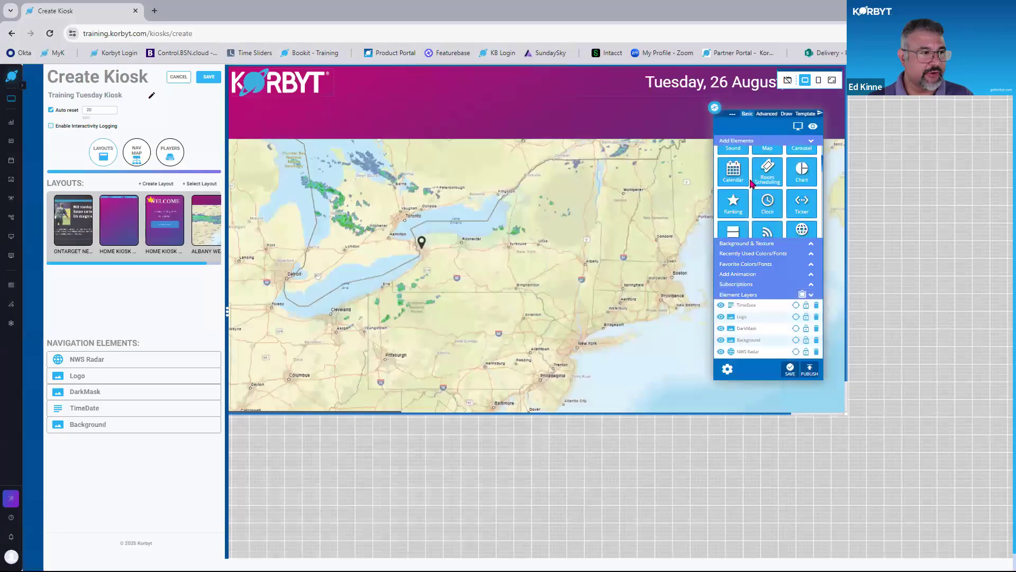
pyautogui.scroll(-3, 752, 184)
pyautogui.click(733, 183)
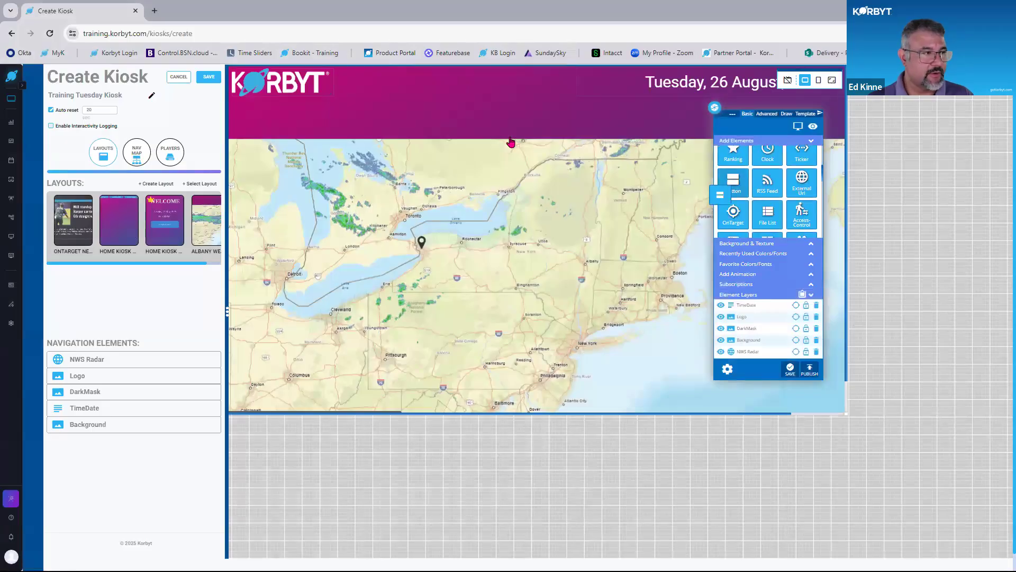
pyautogui.moveTo(396, 116); pyautogui.dragTo(390, 107)
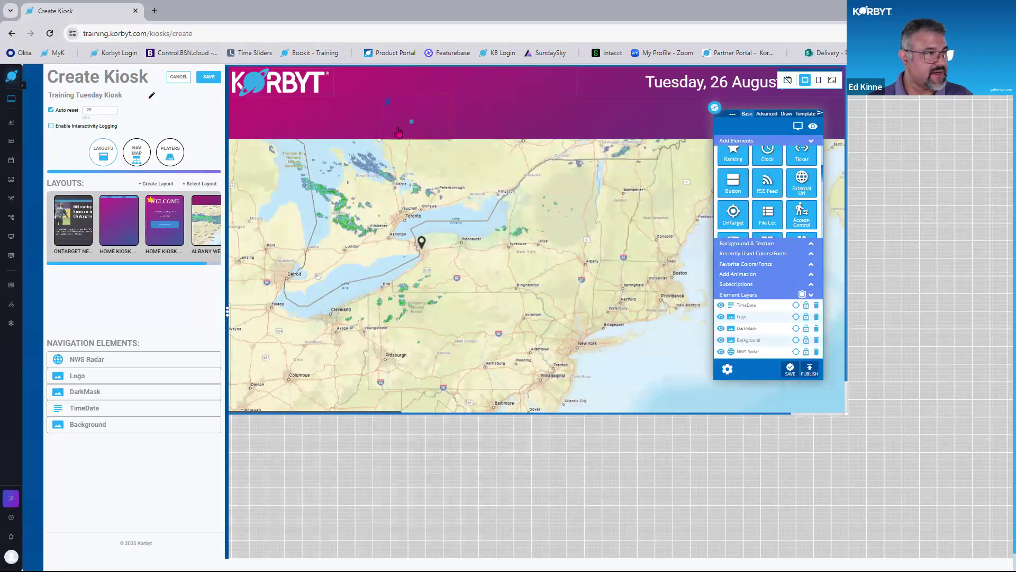
# - Set the new button's text to "Back To Main Page"
pyautogui.click(459, 102)
pyautogui.doubleClick(497, 114)
pyautogui.press('BackSpace')
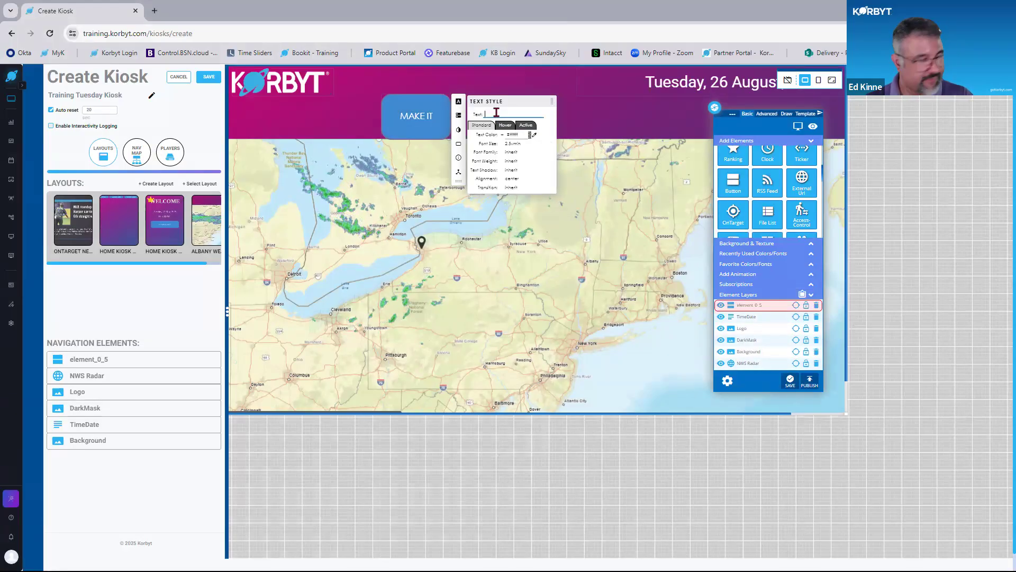
pyautogui.write('Back To')
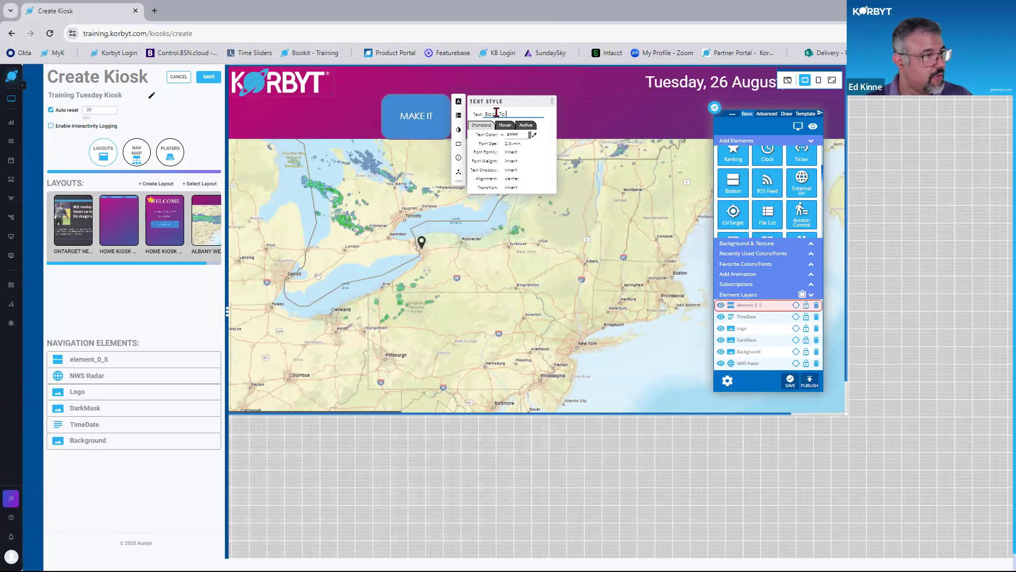
pyautogui.write(' Moin Page')
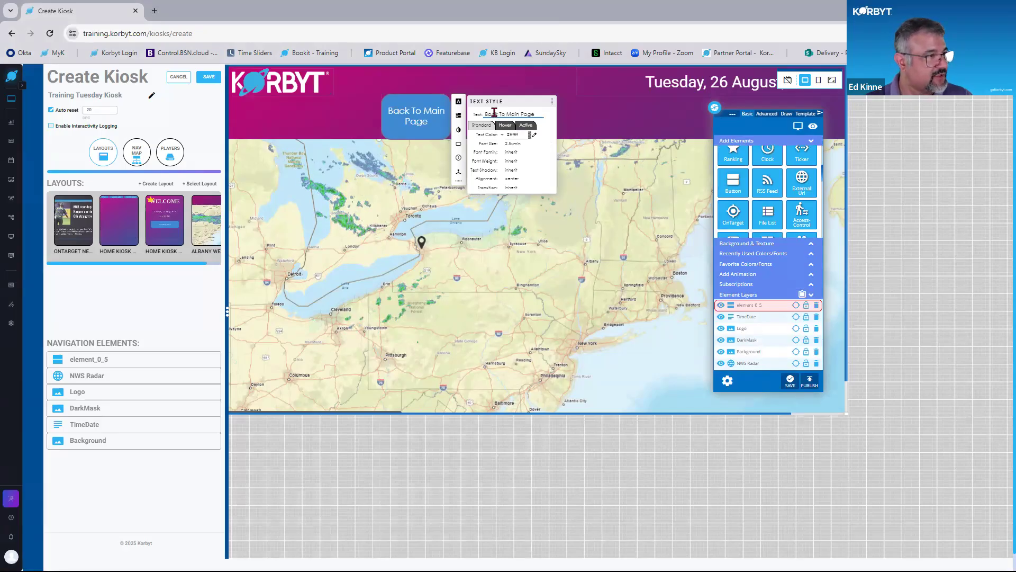
# - Reshape the Back To Main Page button into a wide, low bar in the header between the logo and the date
pyautogui.rightClick(447, 104)
pyautogui.click(448, 136)
pyautogui.moveTo(537, 100)
pyautogui.mouseDown()
pyautogui.moveTo(577, 121)
pyautogui.moveTo(557, 94)
pyautogui.mouseUp()
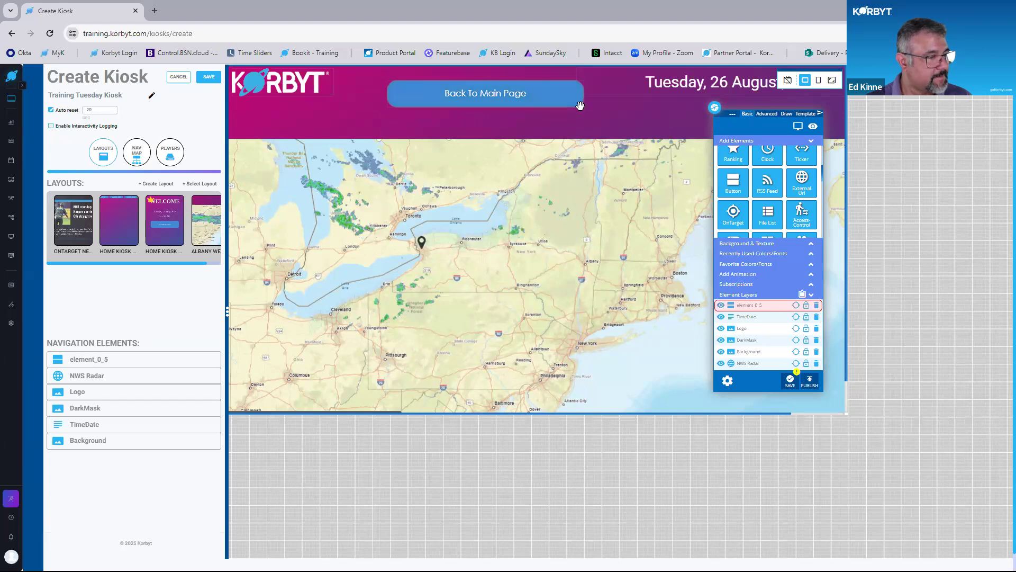
# - Try to rename the button's layer as "Back to Main Page", and save and publish the radar layout
pyautogui.doubleClick(754, 304)
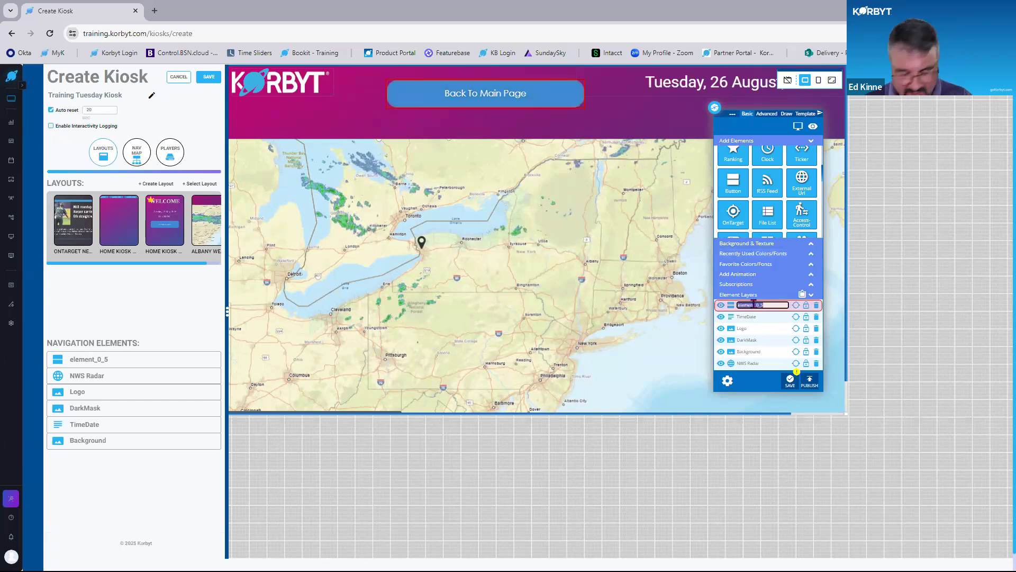
pyautogui.write('Back to Main Page')
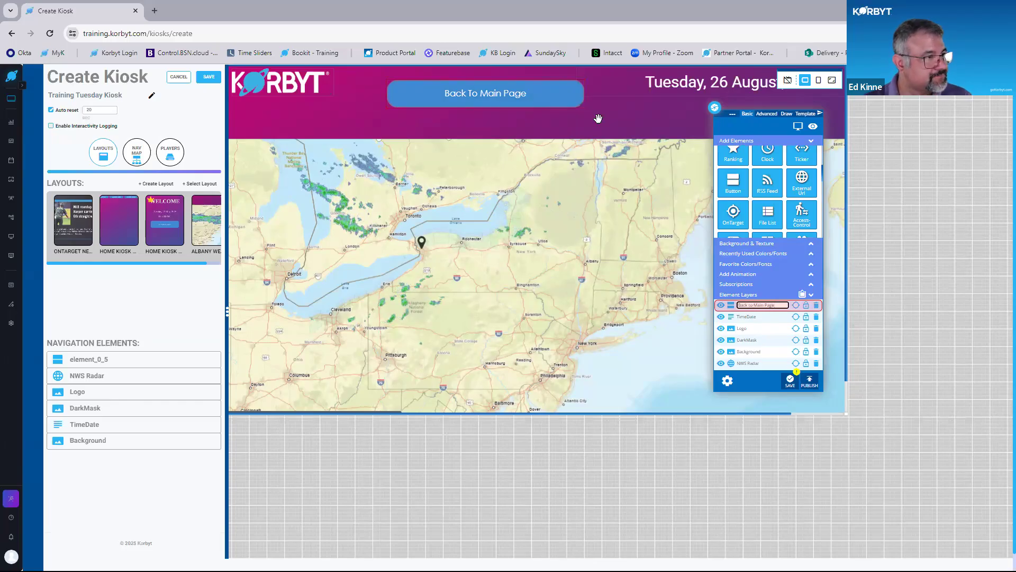
pyautogui.click(598, 118)
pyautogui.click(790, 381)
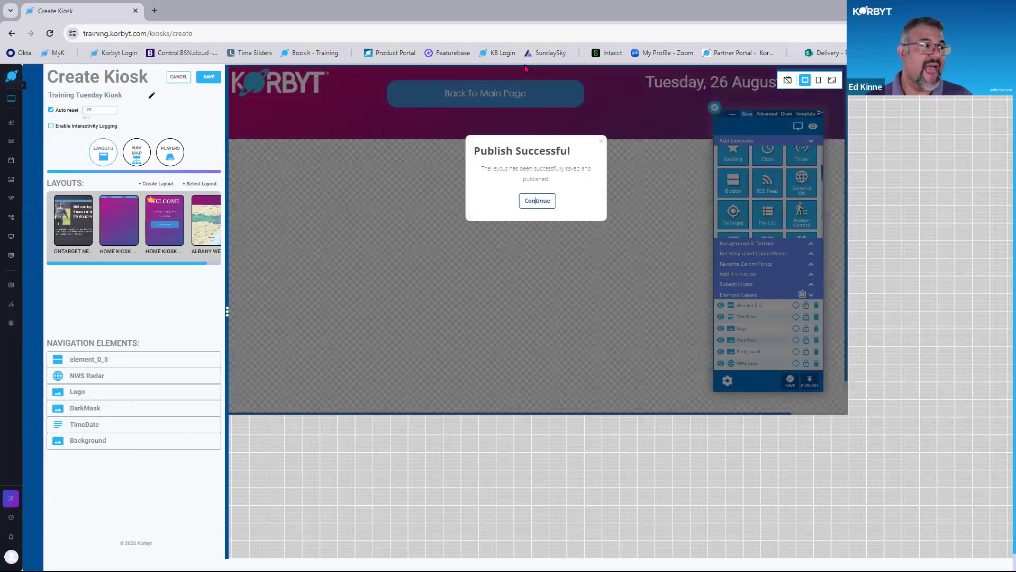
pyautogui.click(537, 201)
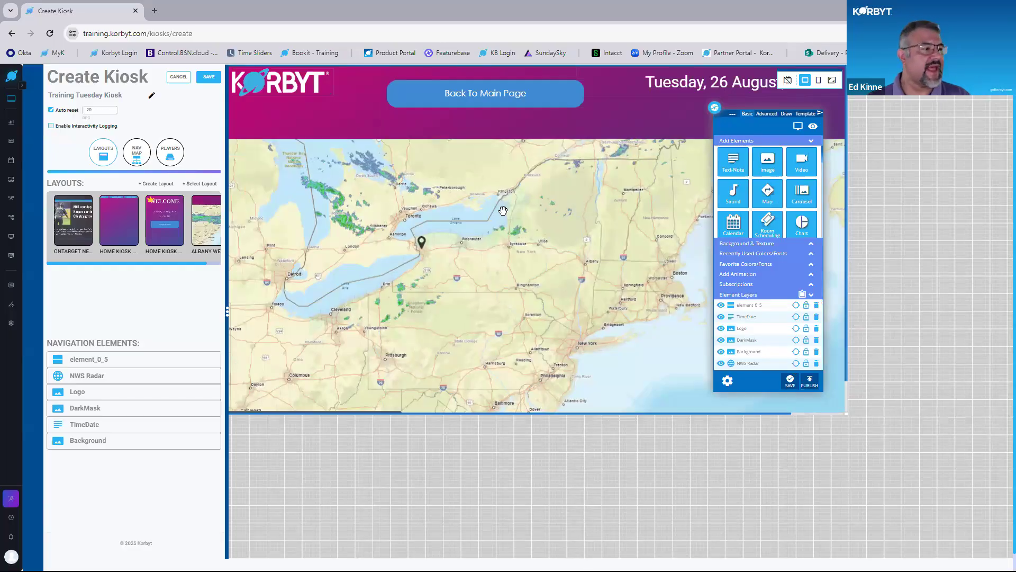
# - Link the Back To Main Page button's element to the Home Kiosk Frame layout and save the link
pyautogui.click(459, 106)
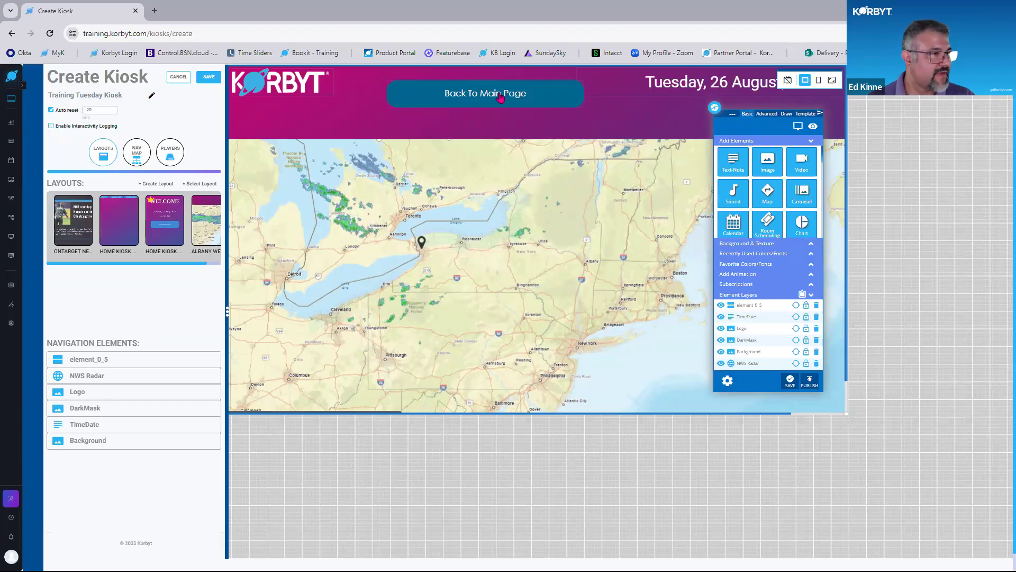
pyautogui.click(487, 97)
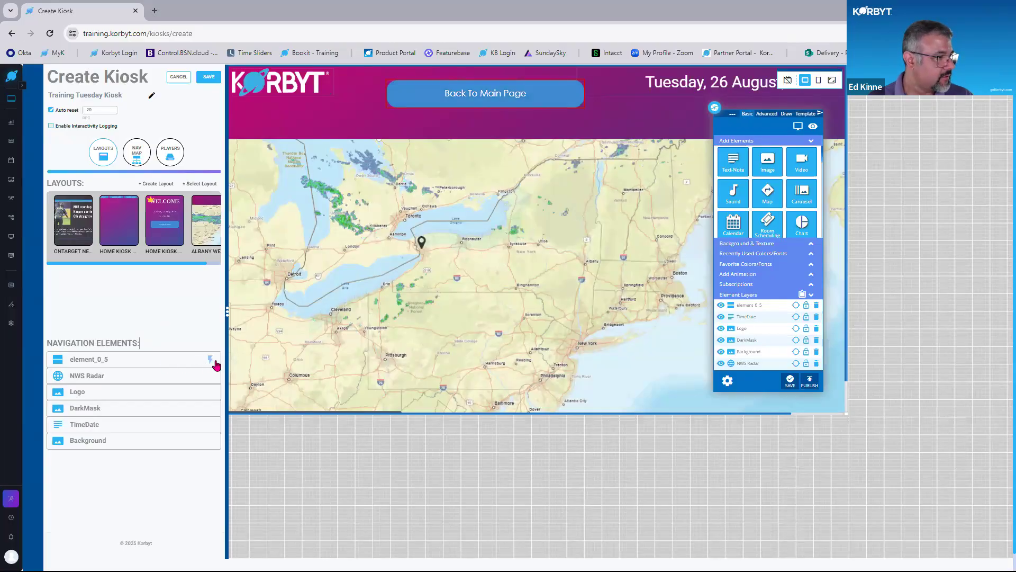
pyautogui.click(211, 361)
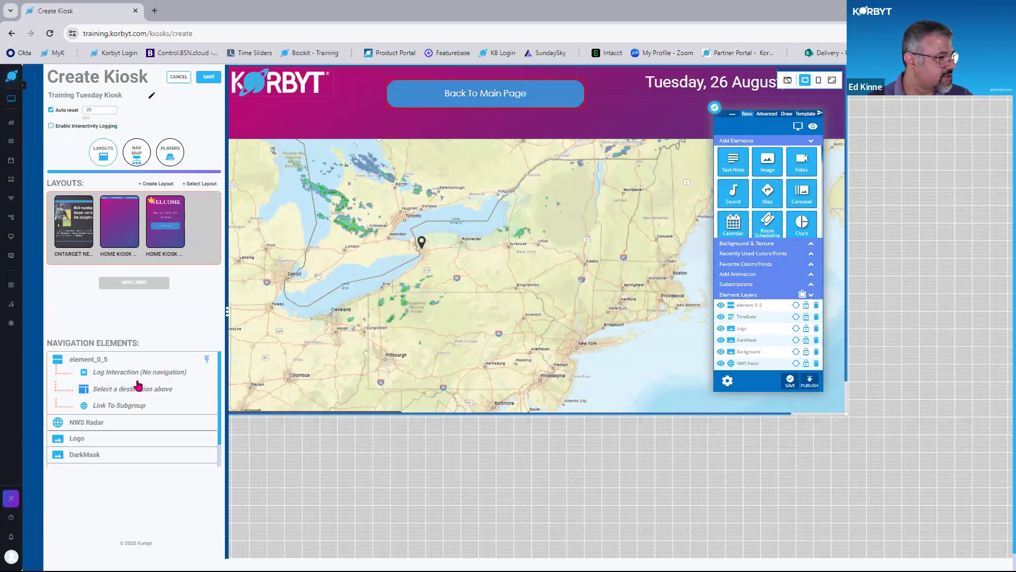
pyautogui.click(119, 232)
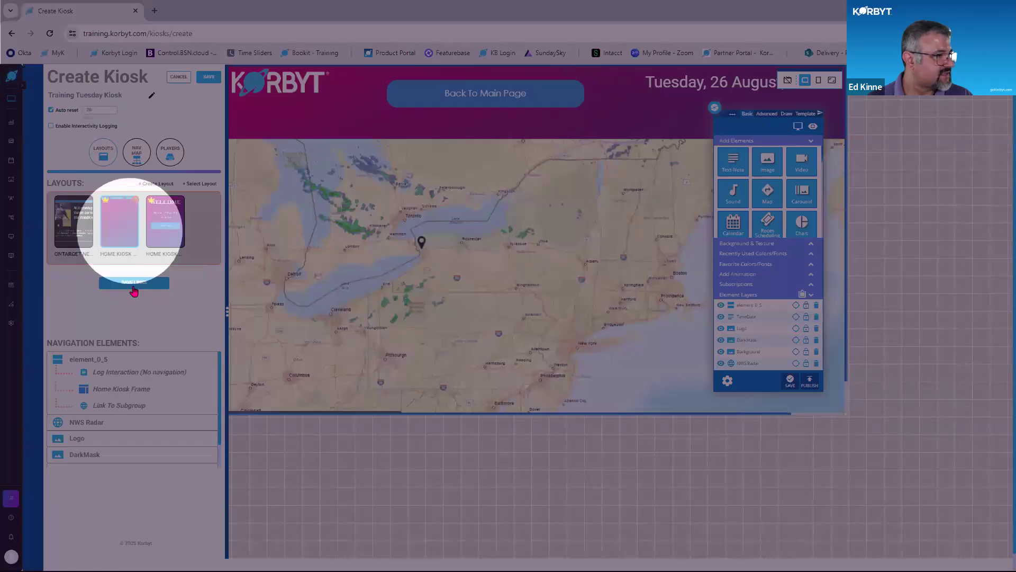
pyautogui.click(134, 286)
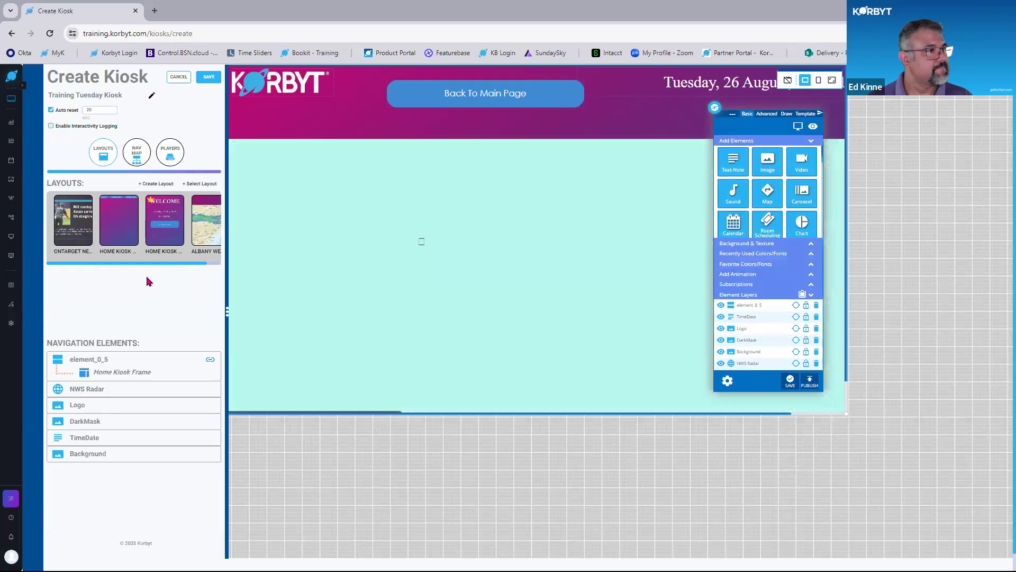
# - Save the Training Tuesday Kiosk and leave the editor for the kiosk list
pyautogui.click(210, 79)
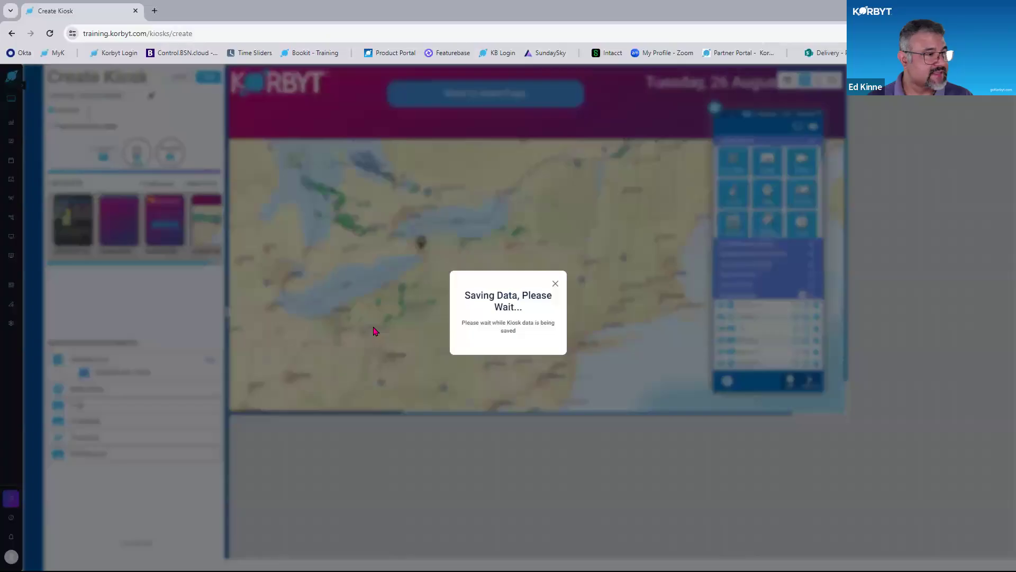
pyautogui.click(522, 342)
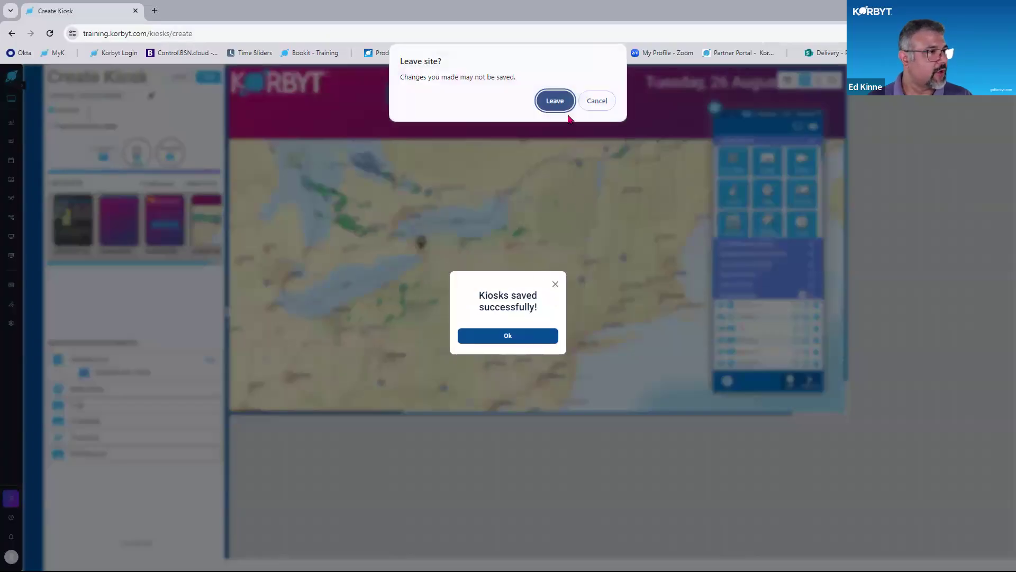
pyautogui.click(553, 99)
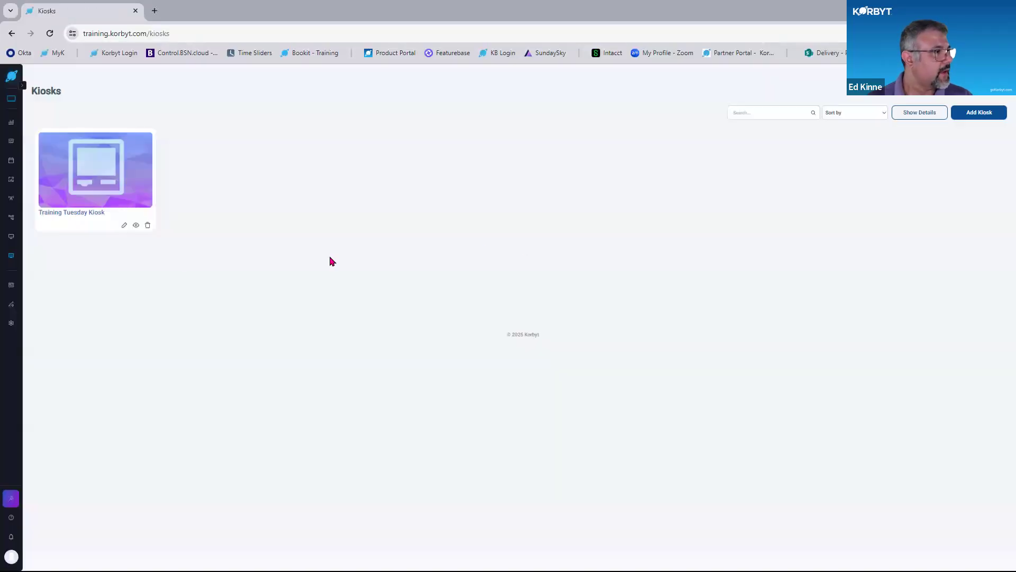
# - Preview the Training Tuesday Kiosk, testing the begin button and the Weather Radar button
pyautogui.click(135, 225)
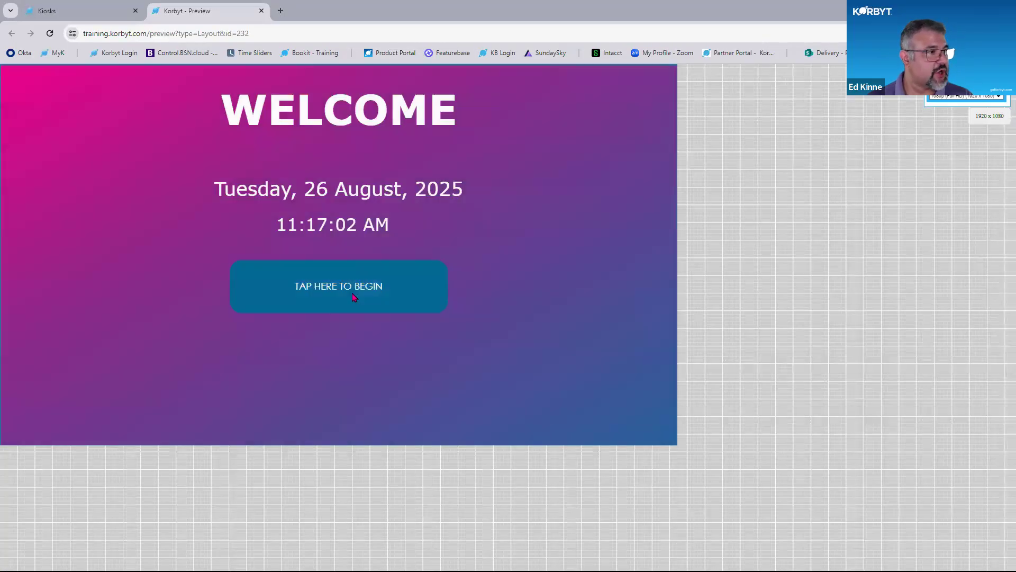
pyautogui.click(357, 298)
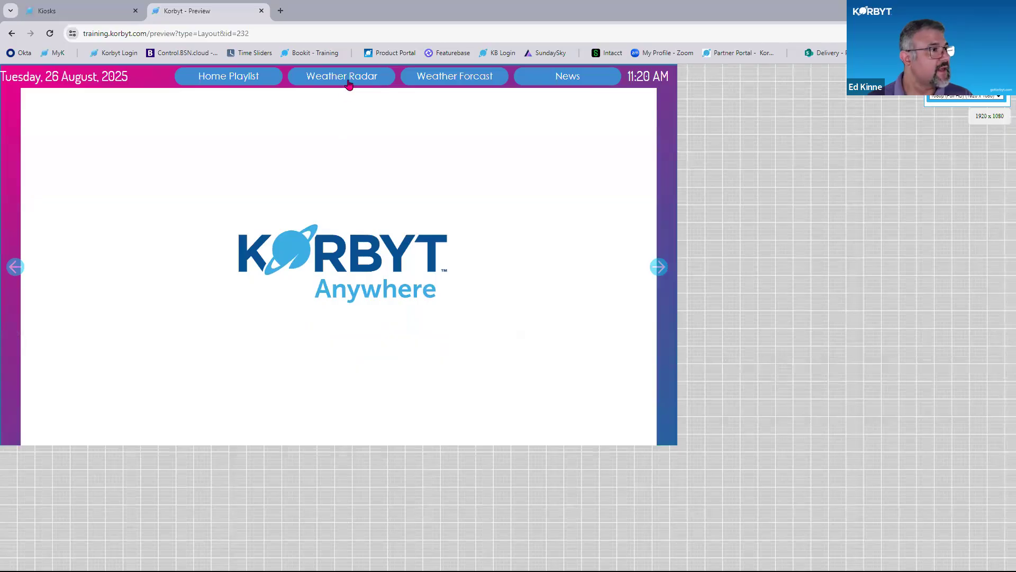
pyautogui.click(349, 83)
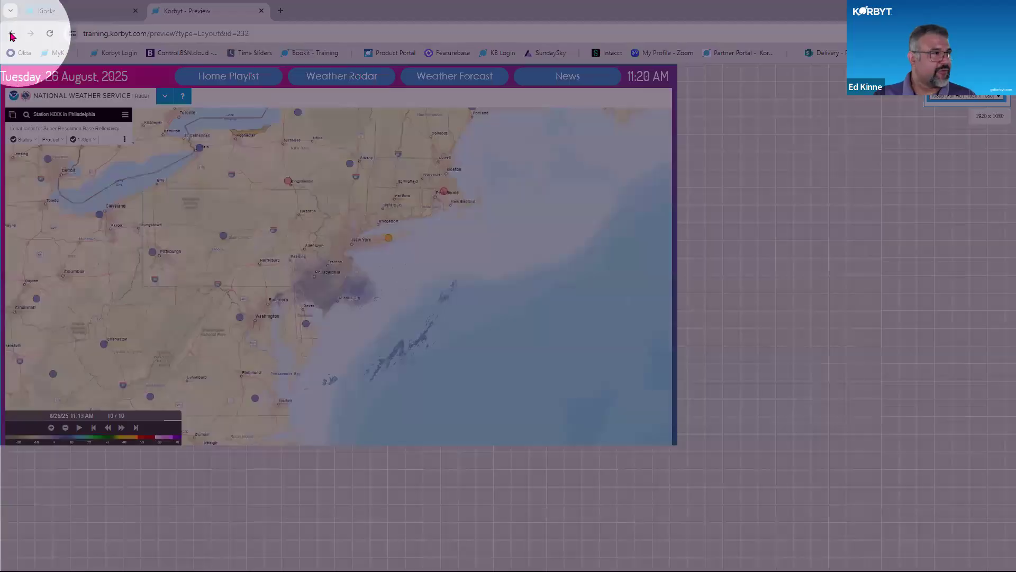
pyautogui.click(12, 34)
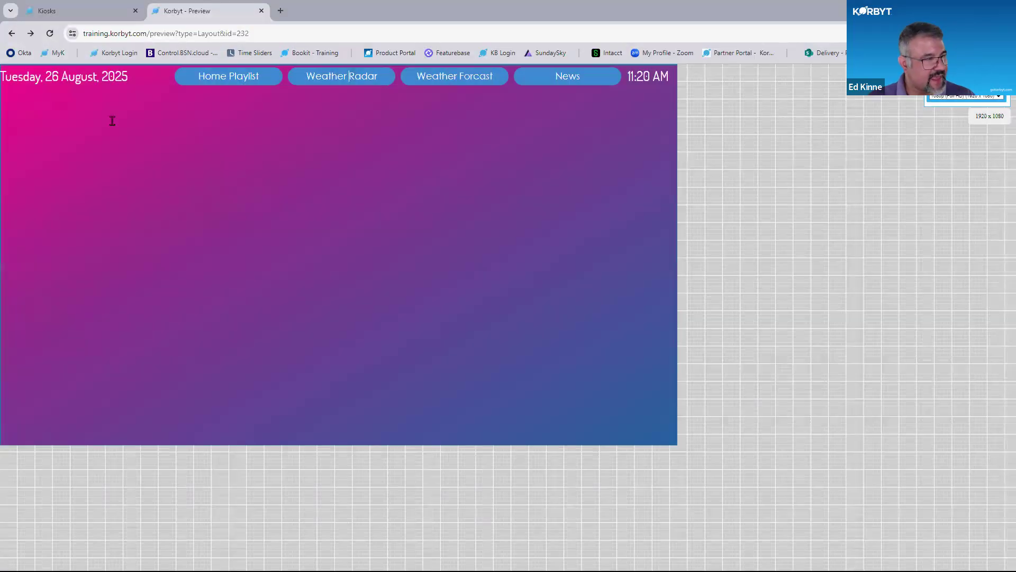
pyautogui.click(12, 33)
# - Return to the kiosk list, open the Training Tuesday Kiosk for editing and enlarge the page
pyautogui.click(76, 10)
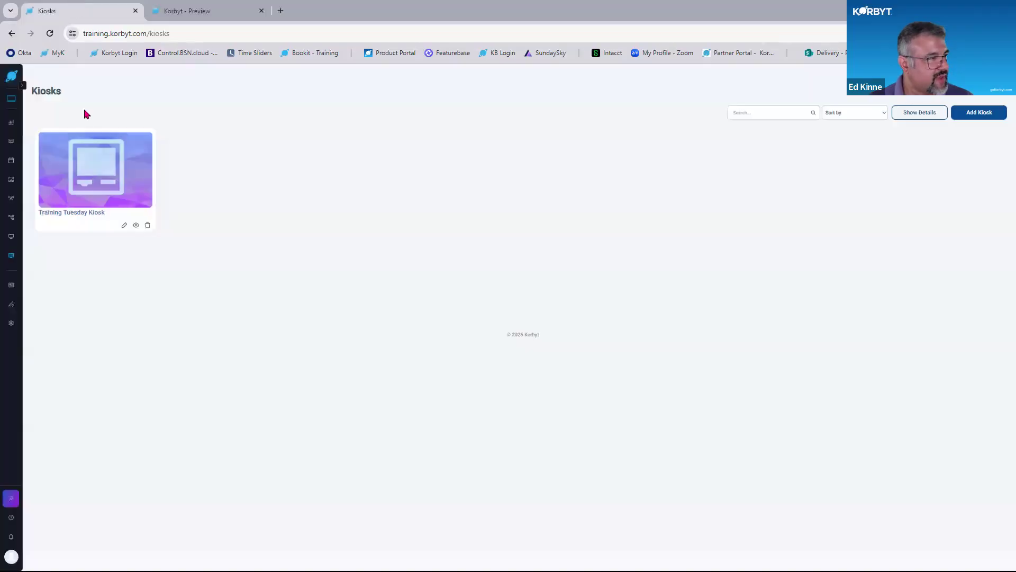
pyautogui.click(125, 227)
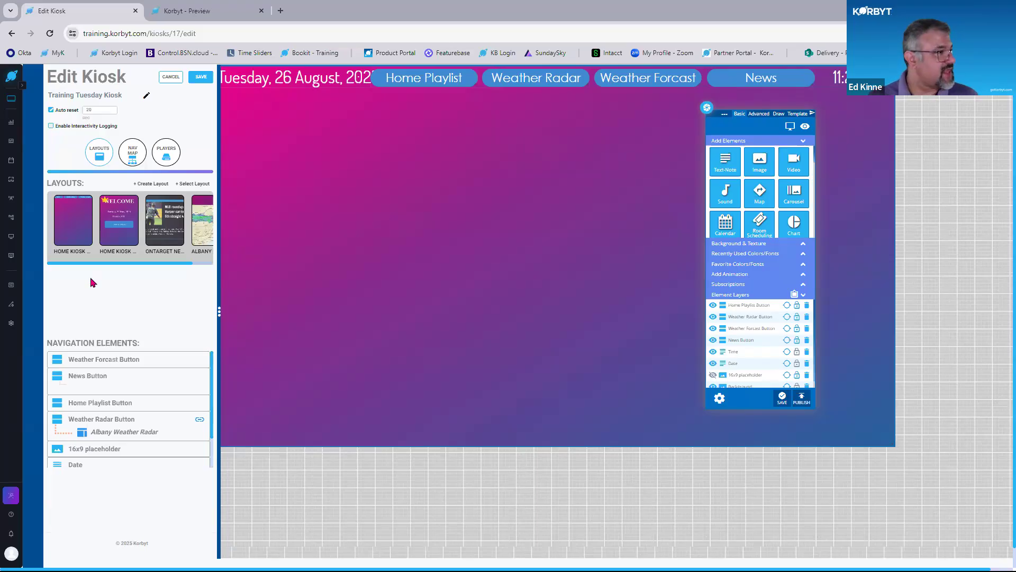
pyautogui.hotkey('ctrl', '+')
pyautogui.hotkey('ctrl', '+')
pyautogui.hotkey('ctrl', '+')
pyautogui.hotkey('ctrl', '+')
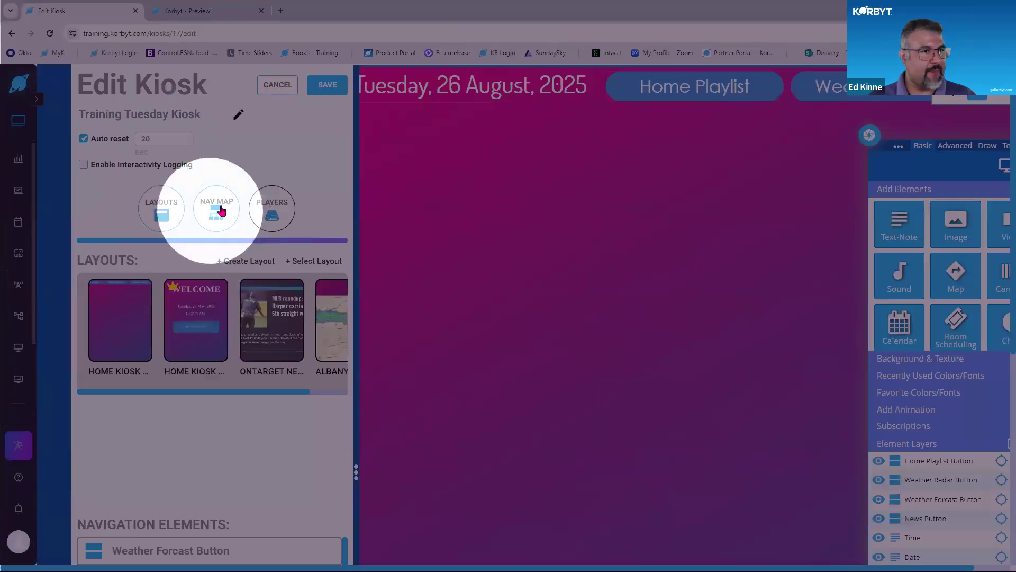
# - Examine the kiosk's navigation map and how its layouts connect
pyautogui.click(215, 213)
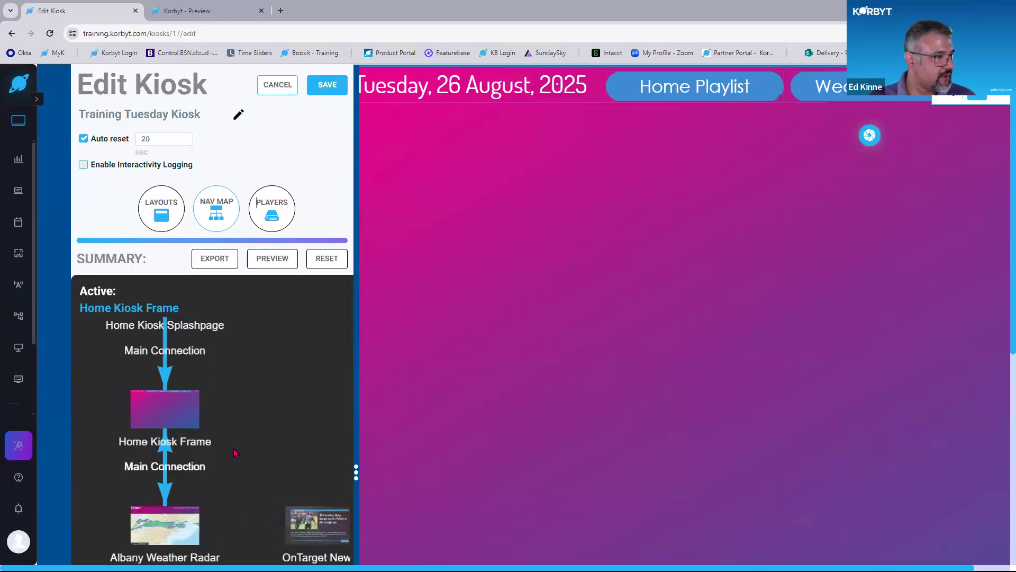
pyautogui.scroll(-4, 200, 368)
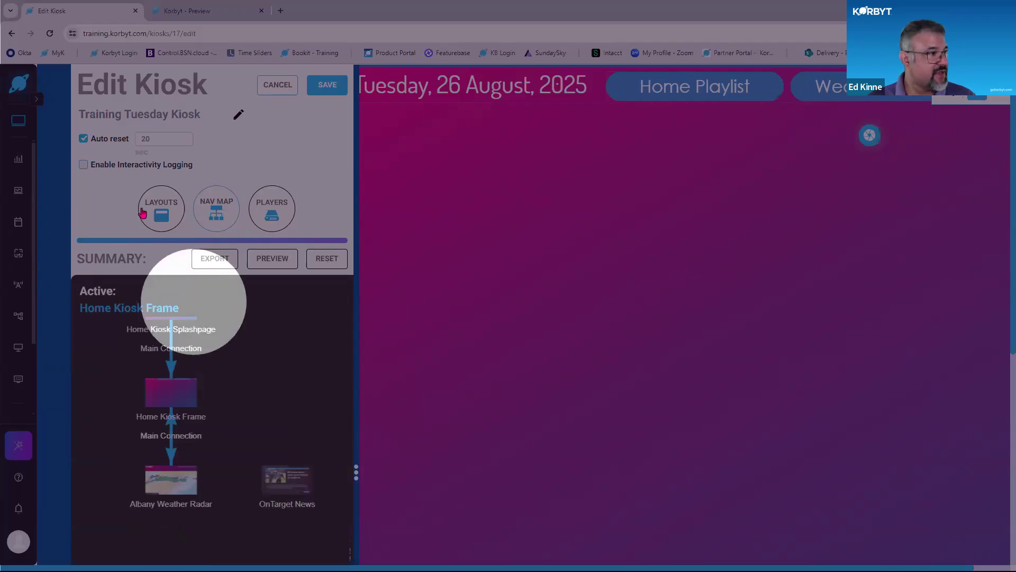
pyautogui.click(167, 310)
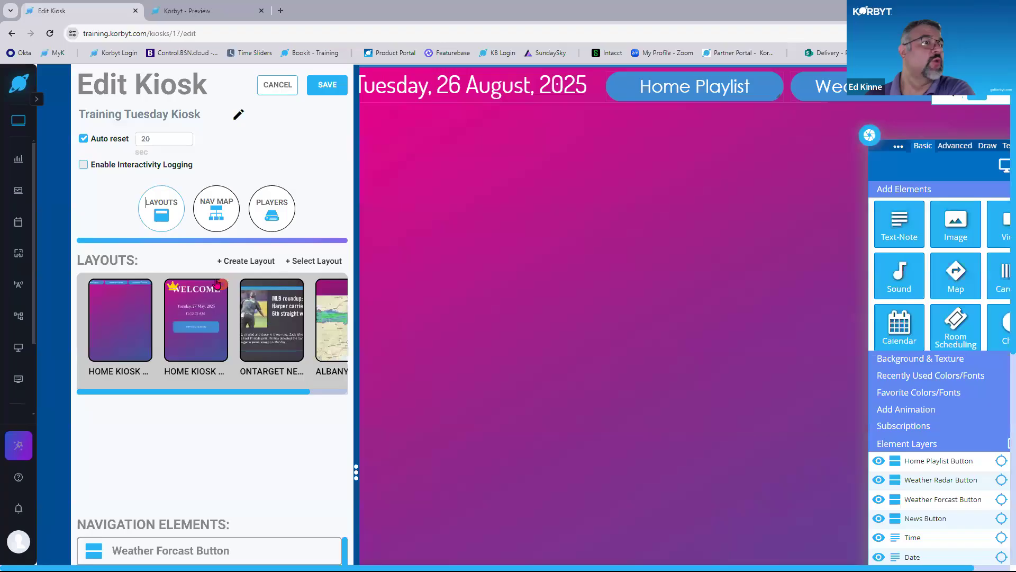
pyautogui.click(199, 215)
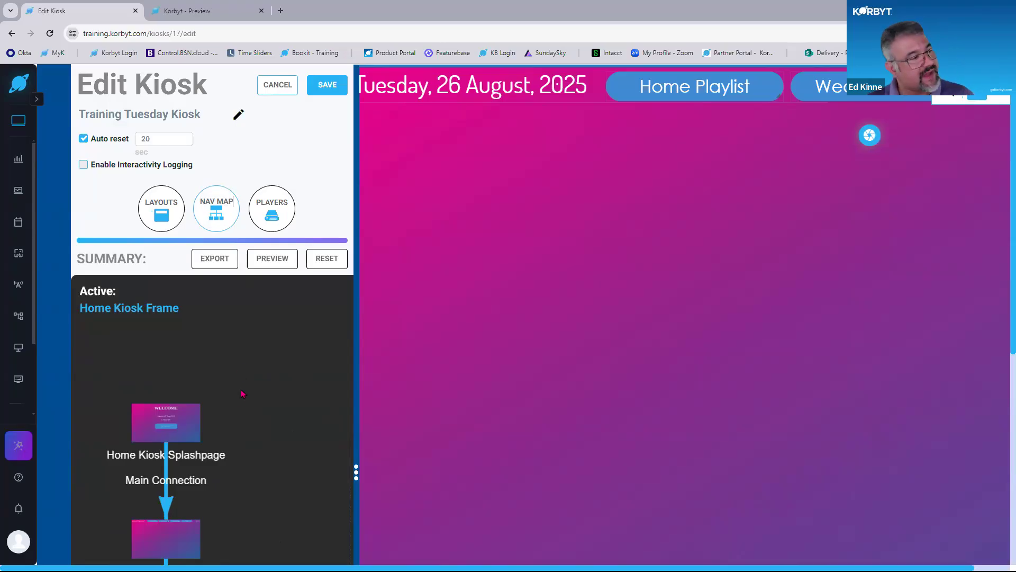
# - Assign the kiosk to the players ALB - Office Player and ALB - The Egg, leaving the All Players group unselected
pyautogui.click(271, 215)
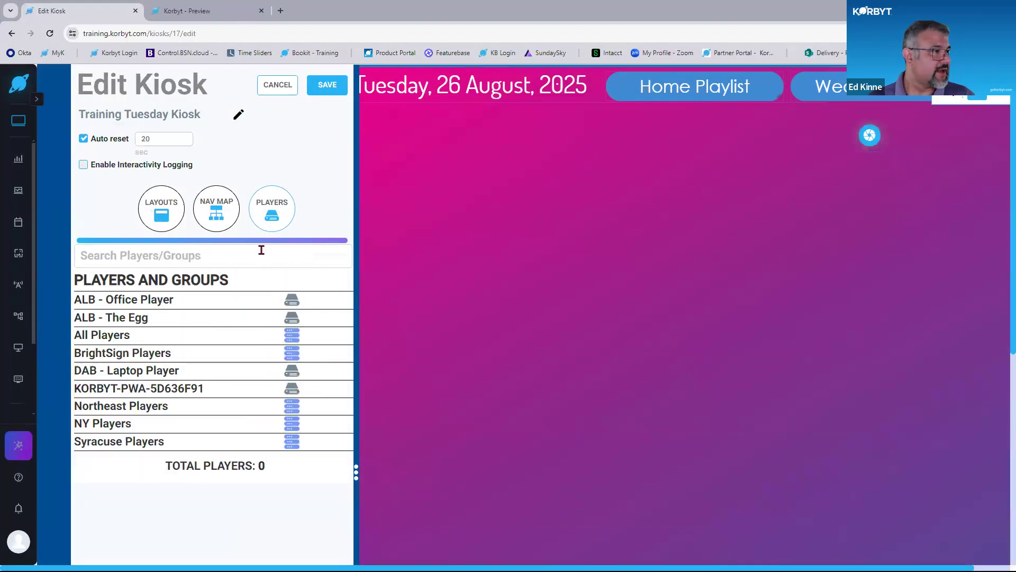
pyautogui.click(216, 306)
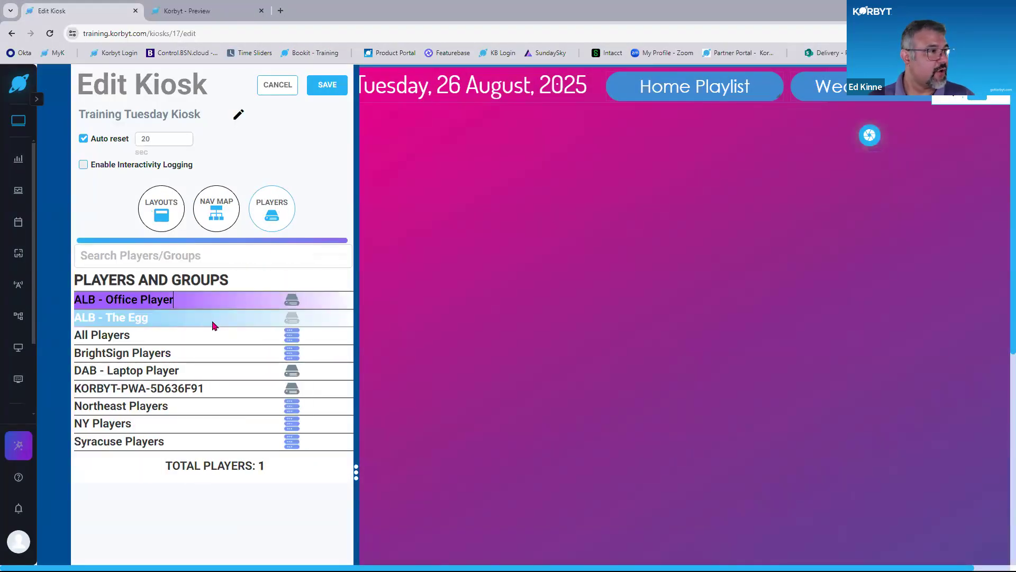
pyautogui.click(214, 324)
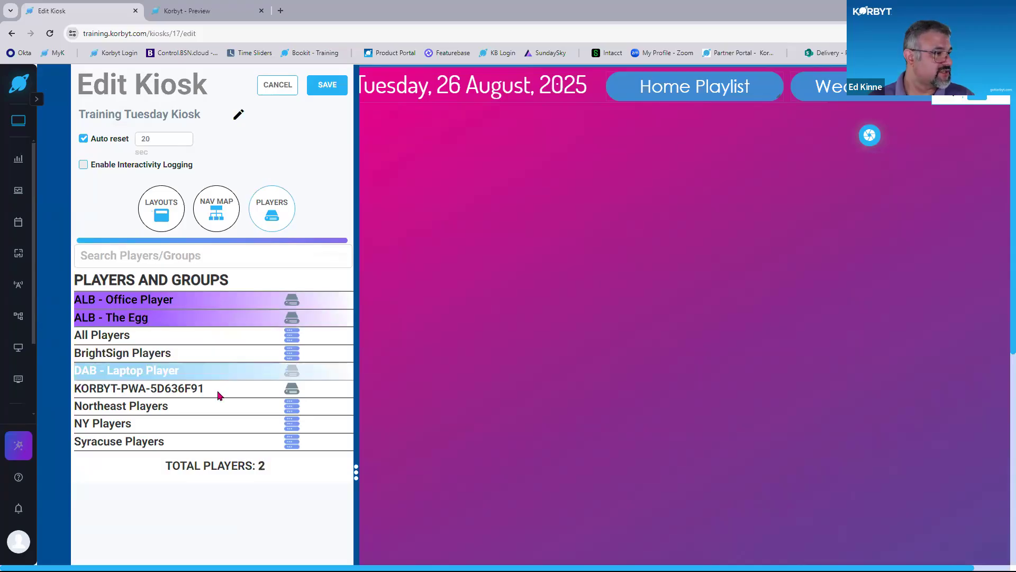
pyautogui.click(217, 343)
pyautogui.click(218, 342)
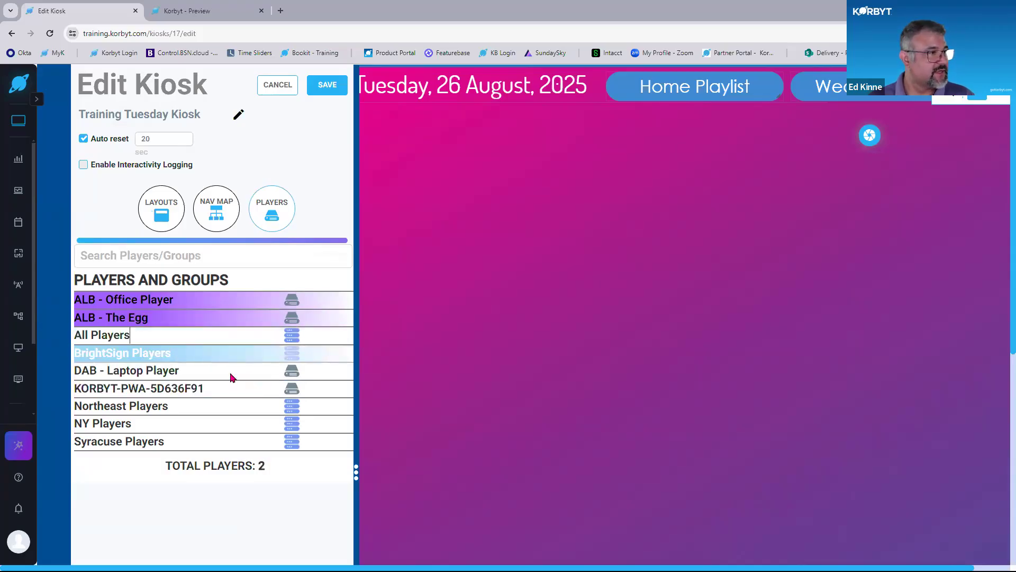
# - Remove ALB - The Egg from the kiosk's assigned players, then save the kiosk and leave the editor
pyautogui.click(222, 321)
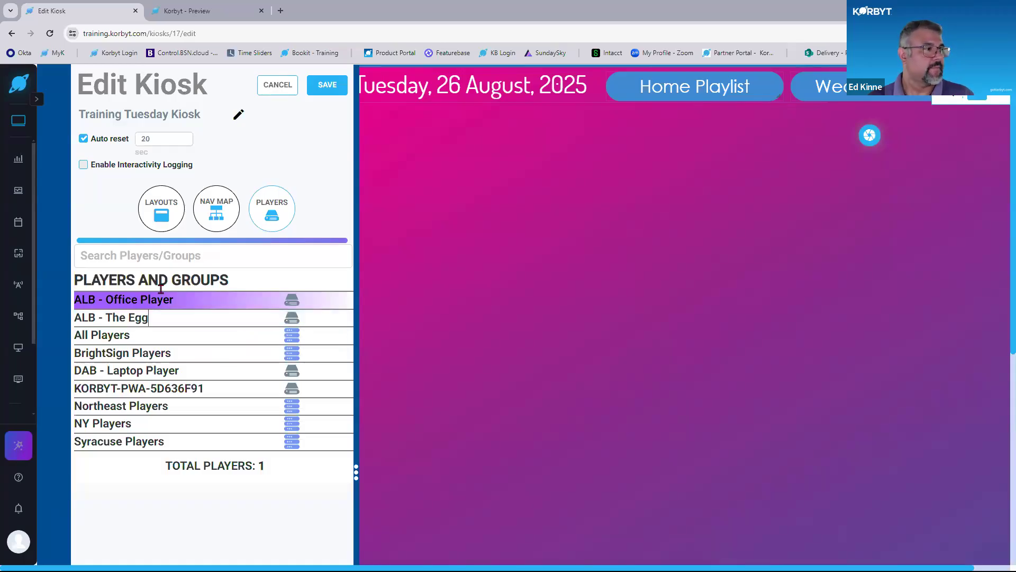
pyautogui.click(326, 91)
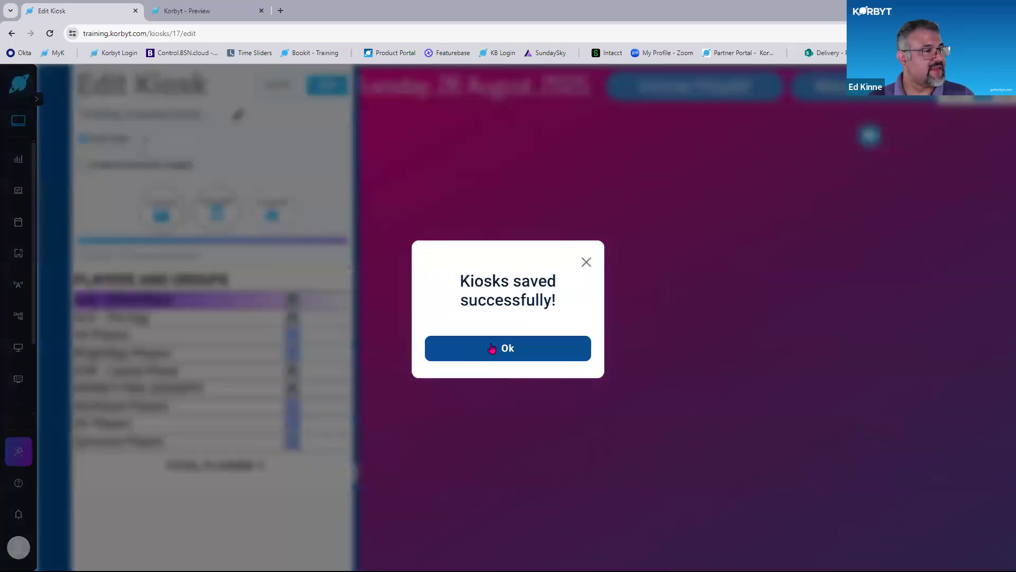
pyautogui.click(506, 348)
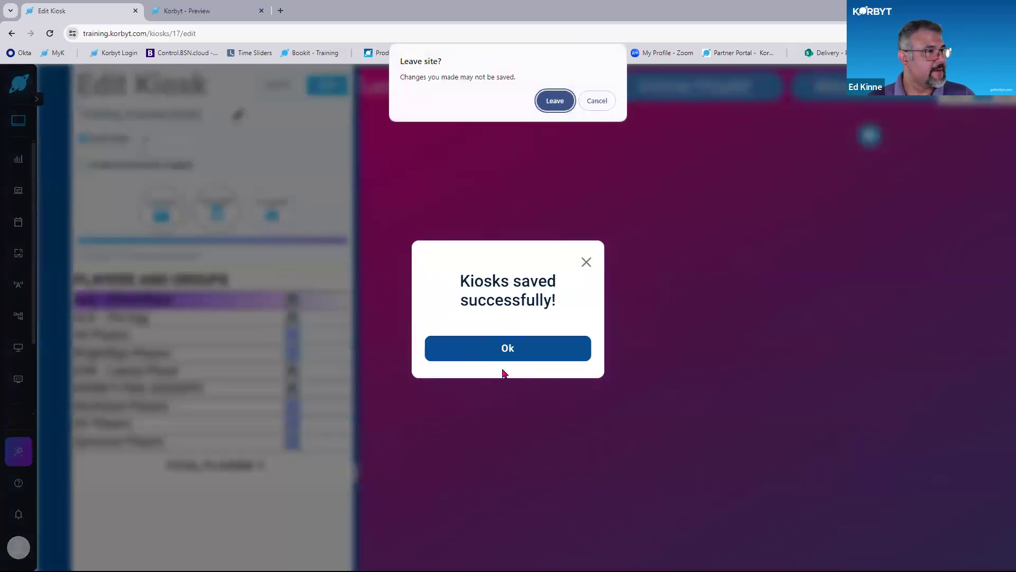
pyautogui.click(554, 102)
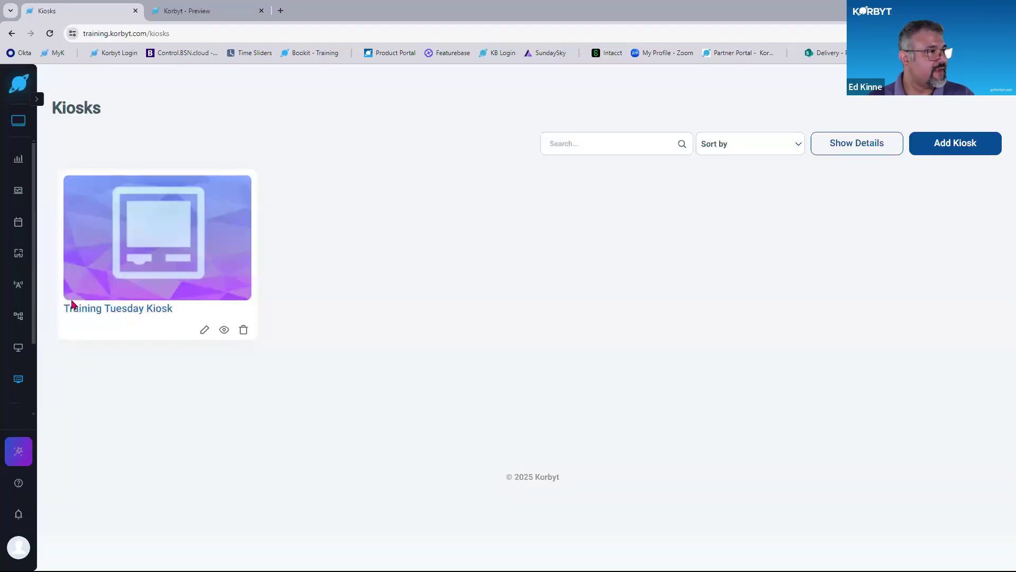
# - Examine the name and description of the auto-generated Training Tuesday Kiosk playlist and open it to view its contents
pyautogui.moveTo(19, 190)
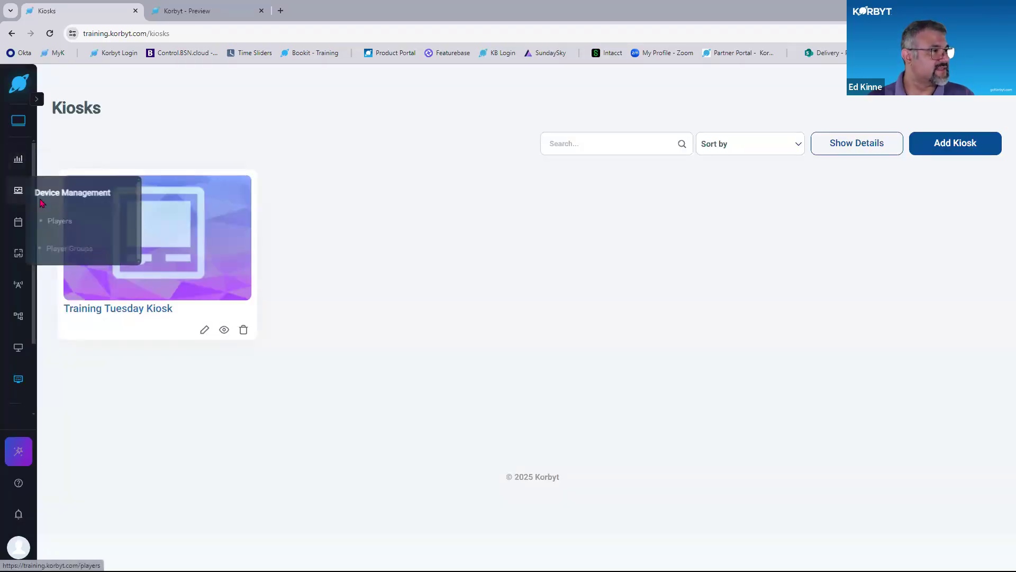
pyautogui.moveTo(18, 223)
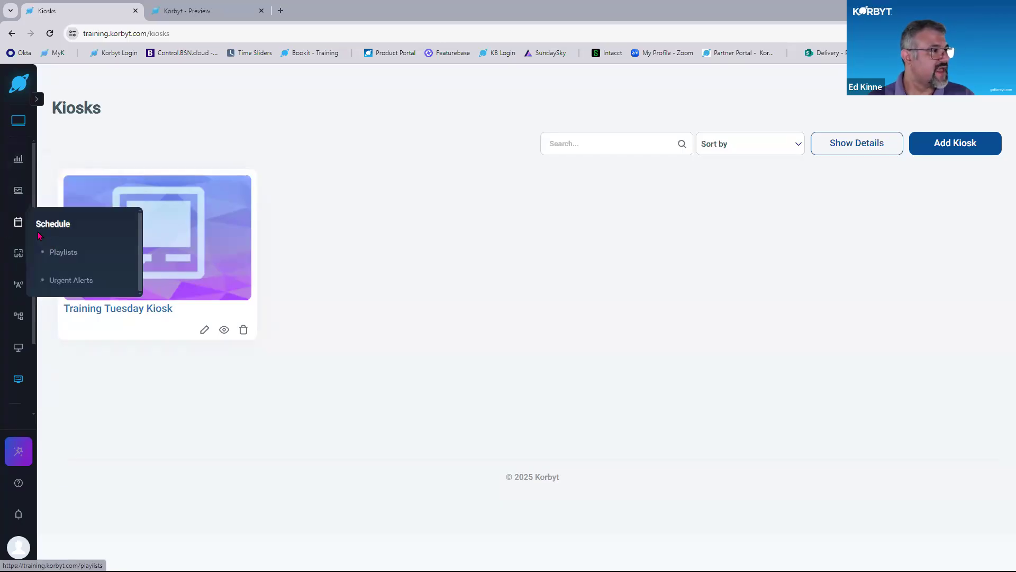
pyautogui.click(62, 253)
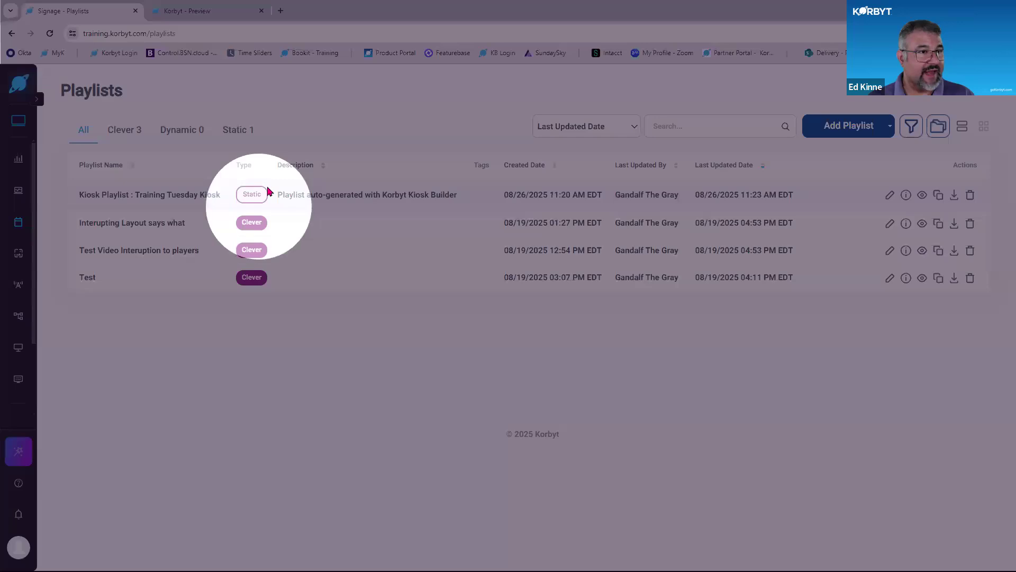
pyautogui.moveTo(84, 195); pyautogui.dragTo(220, 208)
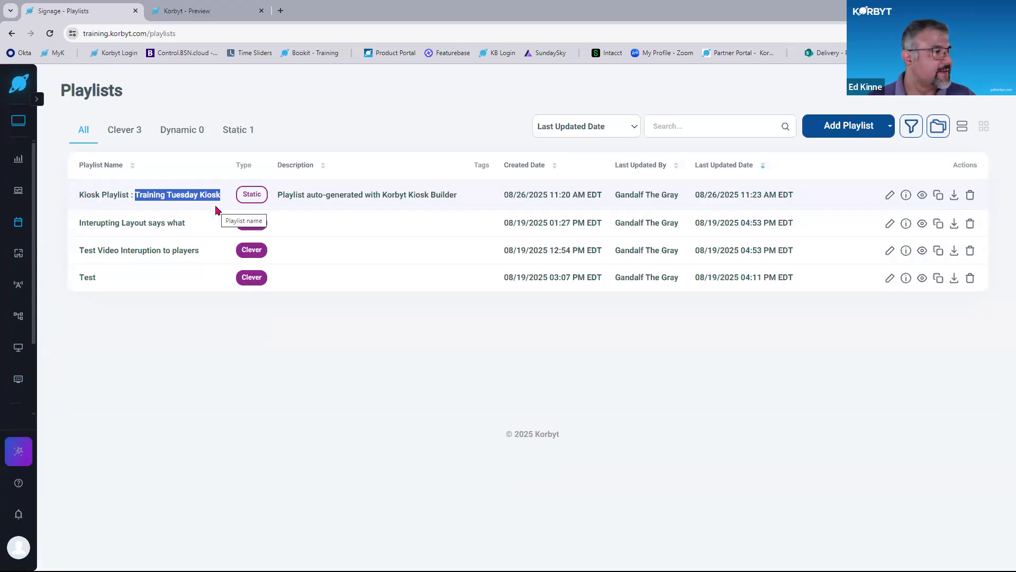
pyautogui.moveTo(285, 195); pyautogui.dragTo(465, 204)
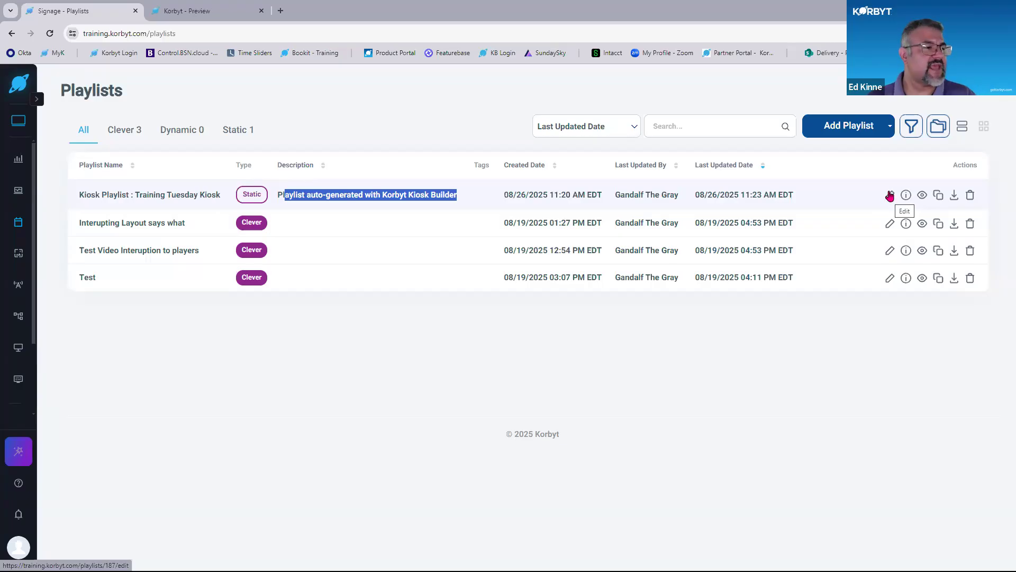
pyautogui.click(890, 197)
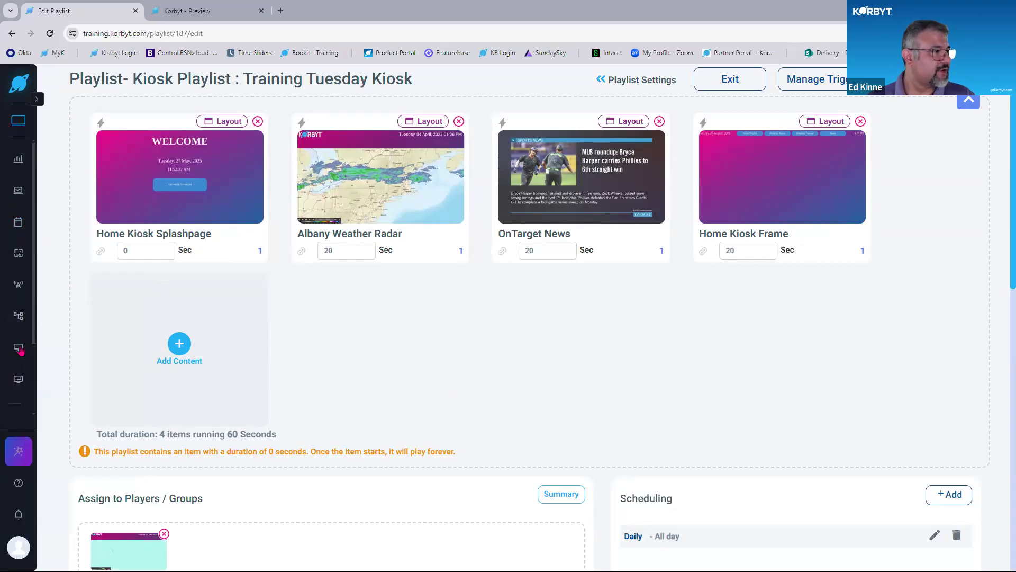
# - Return to the Kiosk Builder, open the Training Tuesday Kiosk for editing and reduce the page zoom to 90%
pyautogui.moveTo(20, 347)
pyautogui.moveTo(19, 379)
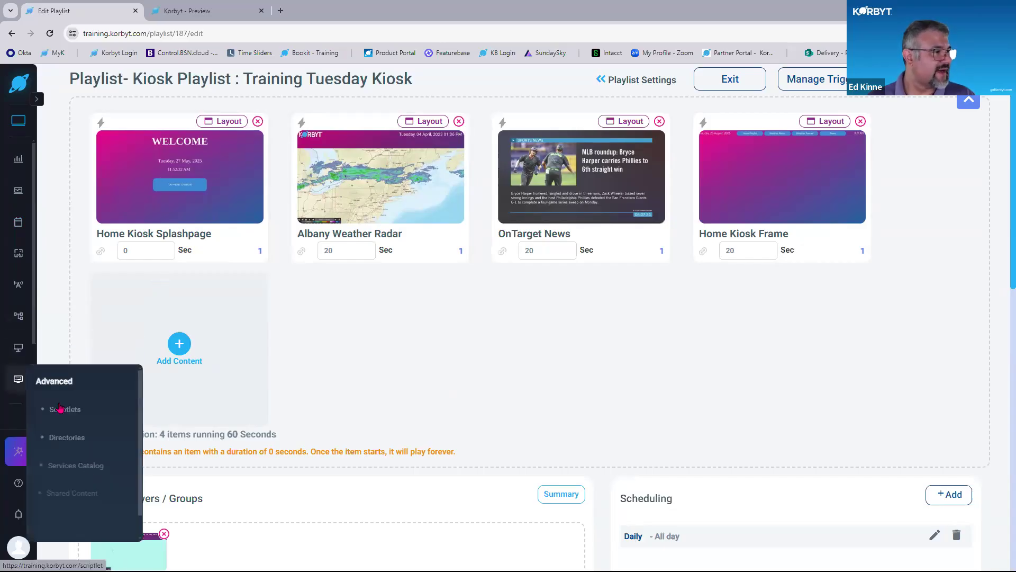
pyautogui.click(96, 522)
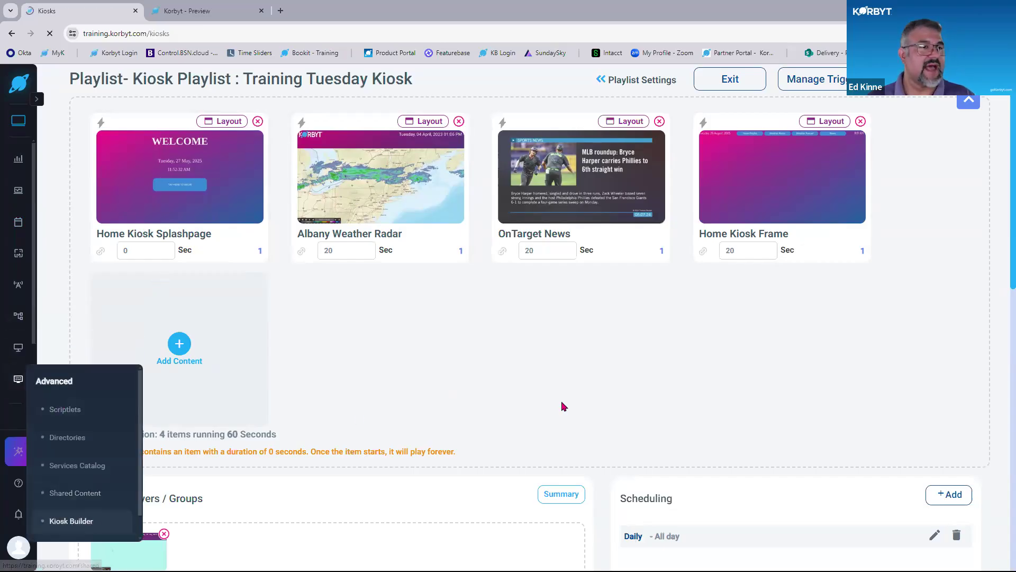
pyautogui.click(204, 330)
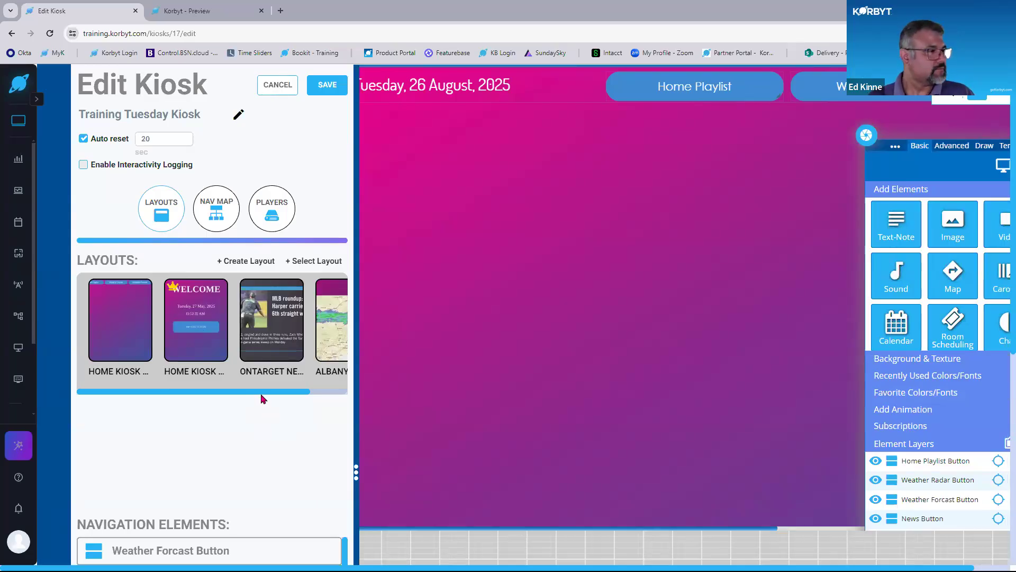
pyautogui.moveTo(319, 391); pyautogui.dragTo(188, 395)
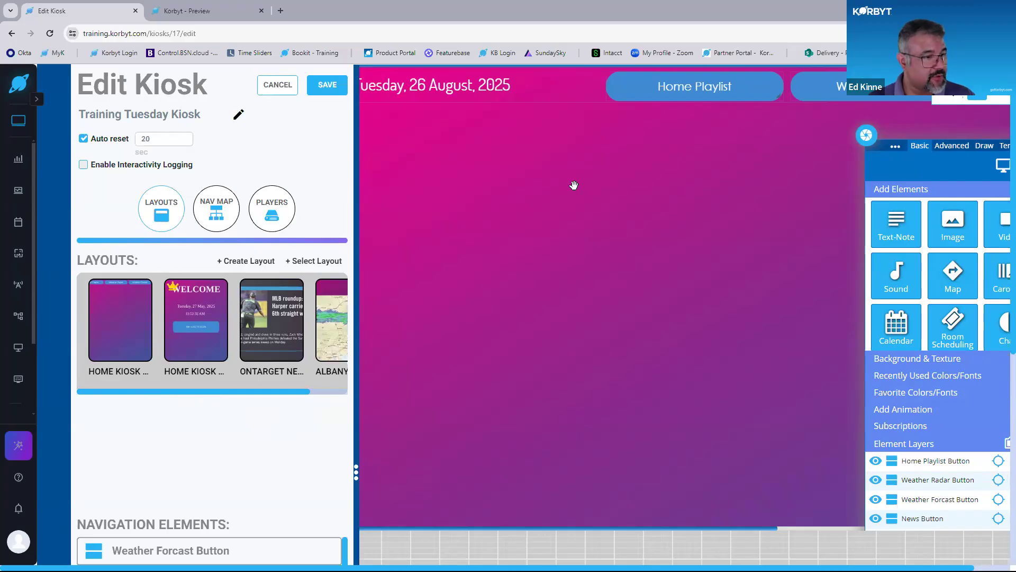
pyautogui.hotkey('ctrl', '-')
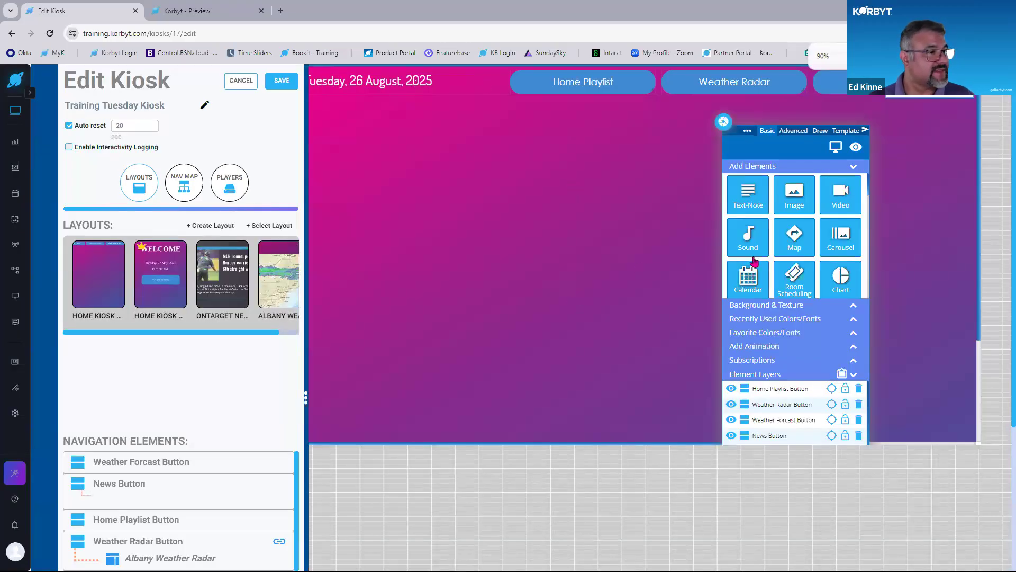
# - Add a button labelled "News" to the Home Kiosk Frame header before Home Playlist and resize it to match the other buttons
pyautogui.scroll(-2, 752, 250)
pyautogui.moveTo(748, 258); pyautogui.dragTo(380, 80)
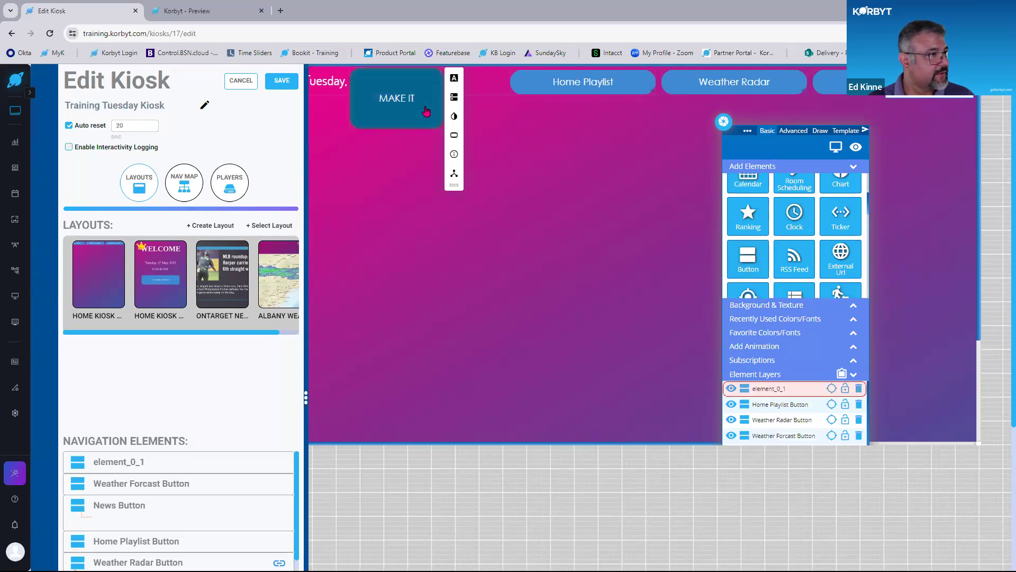
pyautogui.click(454, 78)
pyautogui.click(508, 96)
pyautogui.tripleClick(508, 95)
pyautogui.write('News')
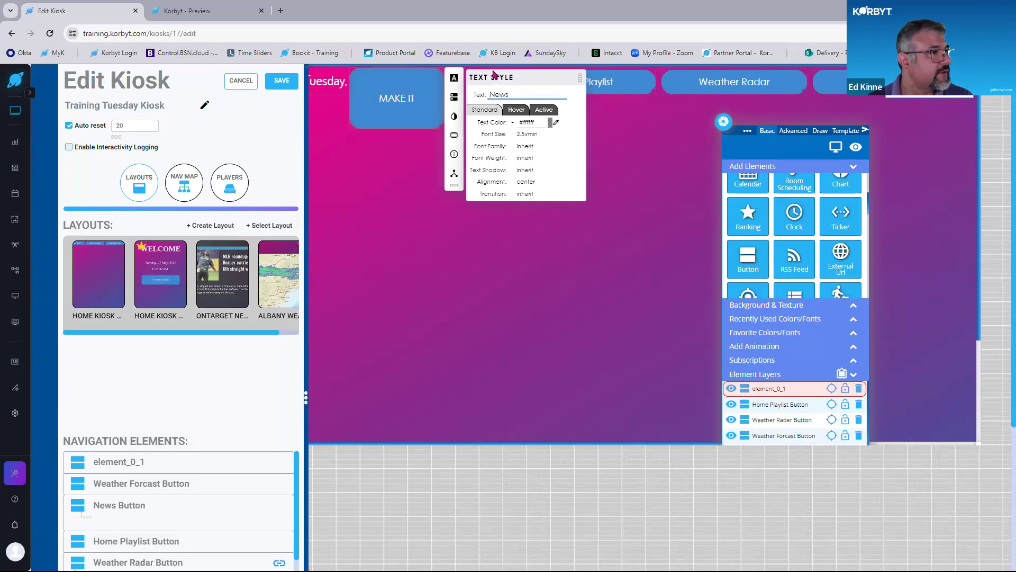
pyautogui.click(436, 75)
pyautogui.click(413, 100)
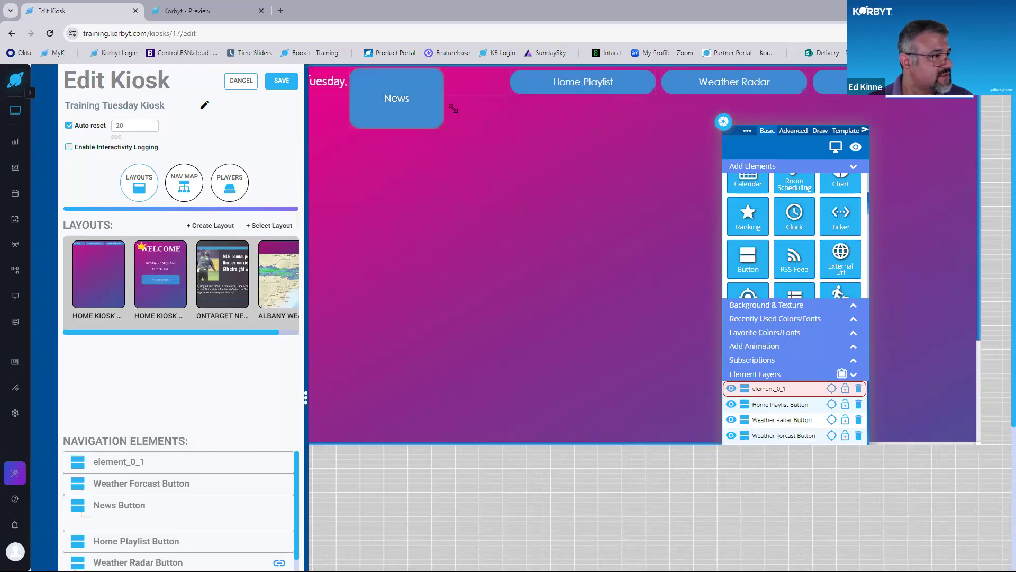
pyautogui.scroll(-3, 844, 346)
pyautogui.scroll(3, 843, 188)
# - Rename the new button's element layer as News and publish the Home Kiosk Frame layout
pyautogui.click(808, 169)
pyautogui.doubleClick(777, 263)
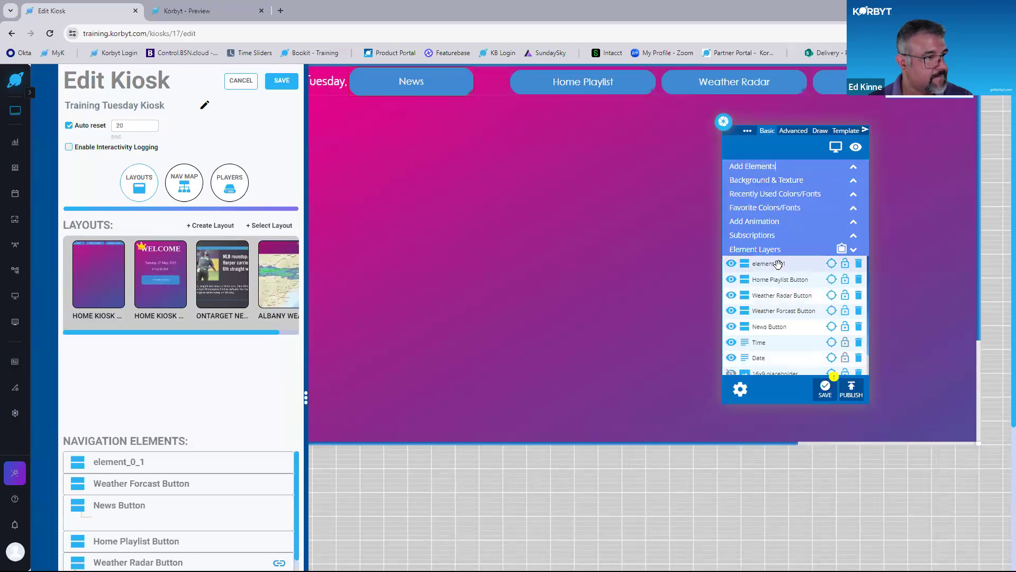
pyautogui.write('New')
pyautogui.write('s')
pyautogui.press('BackSpace')
pyautogui.write('ws')
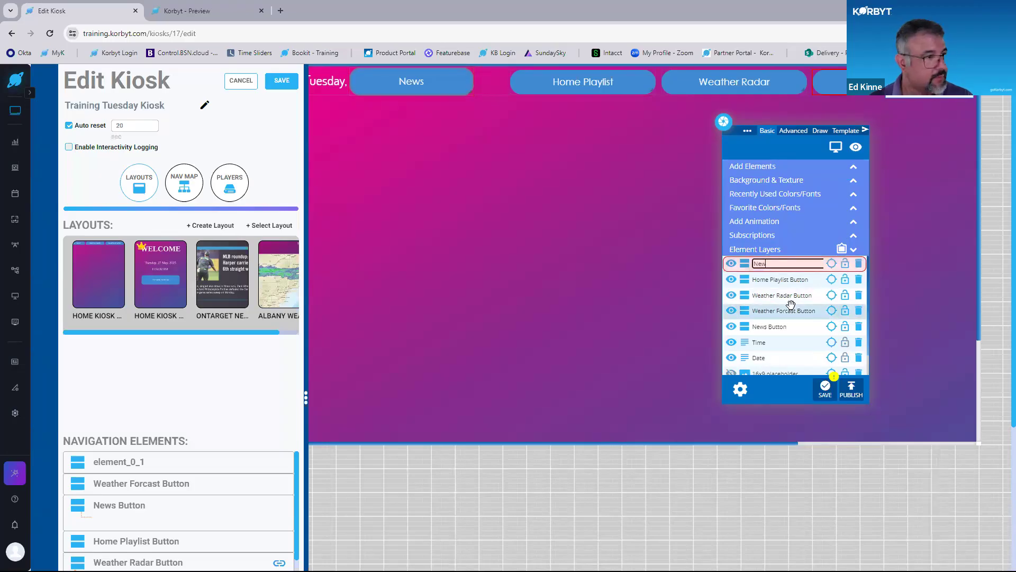
pyautogui.click(794, 388)
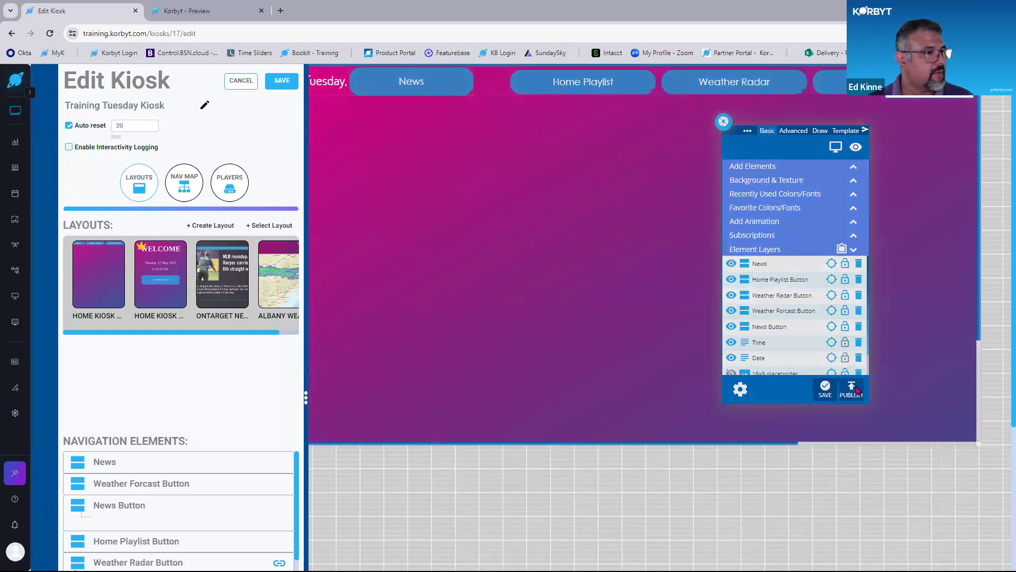
pyautogui.click(856, 390)
pyautogui.click(642, 250)
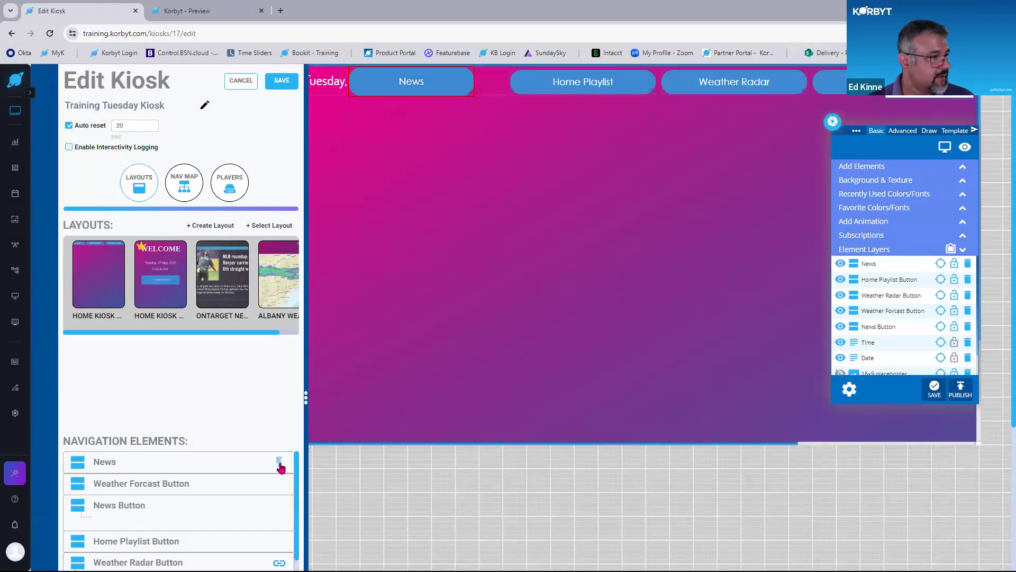
# - Link the News navigation element to the OnTarget News layout and save the link
pyautogui.click(280, 463)
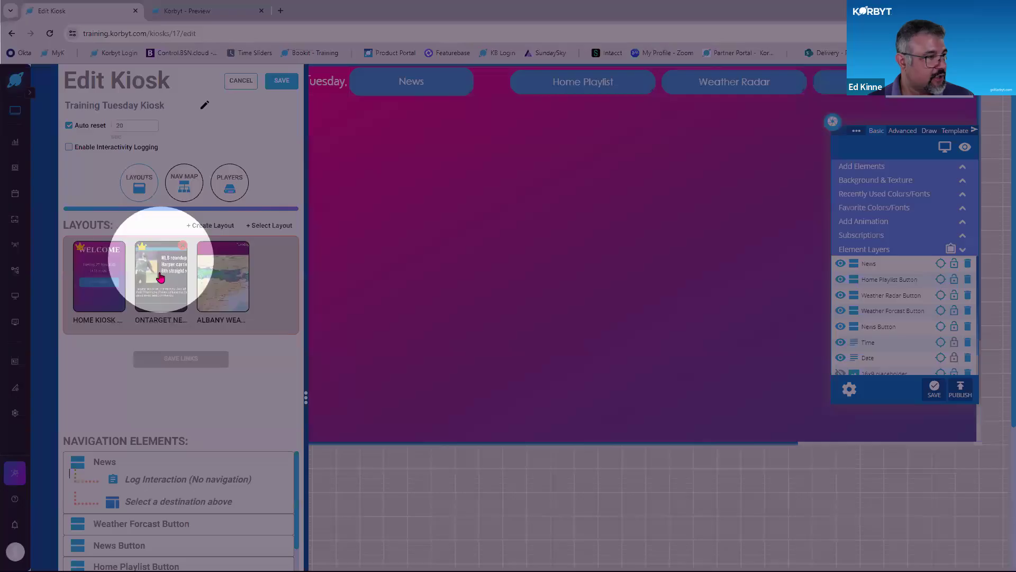
pyautogui.click(160, 278)
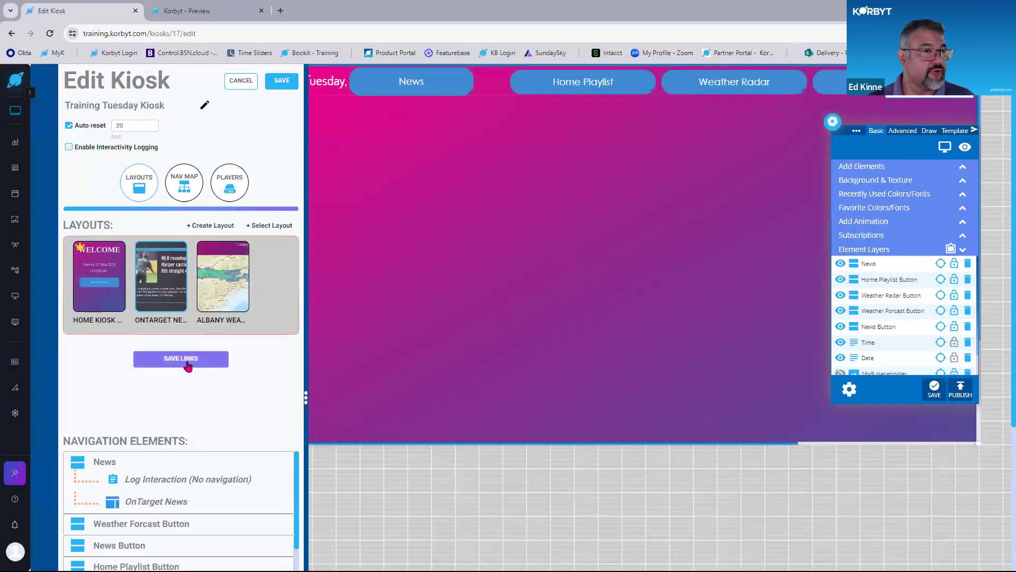
pyautogui.click(188, 364)
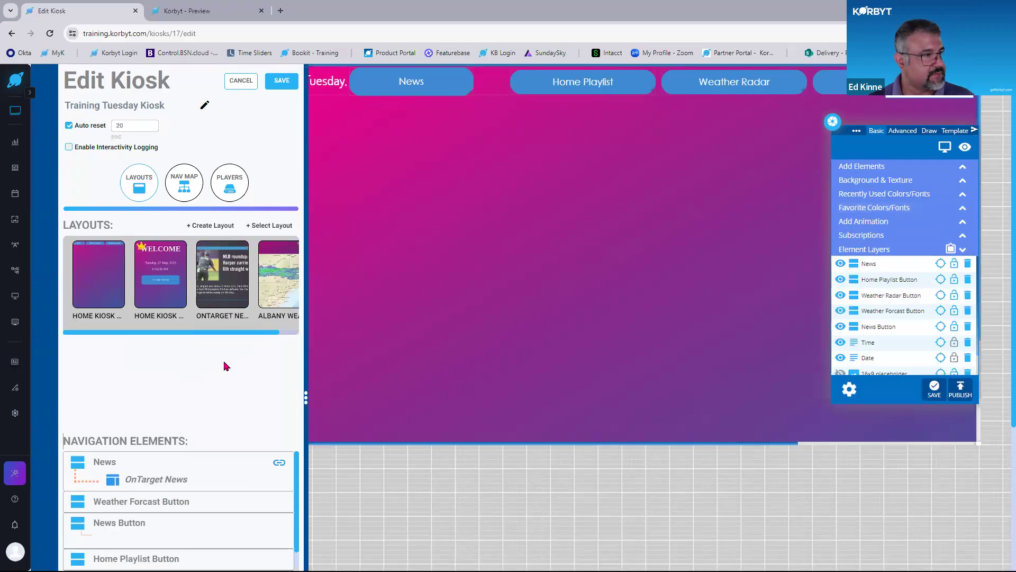
# - On the OnTarget News layout, add a wide button labelled "Back to Home" above the sports feed and enter the same name for its layer
pyautogui.click(218, 302)
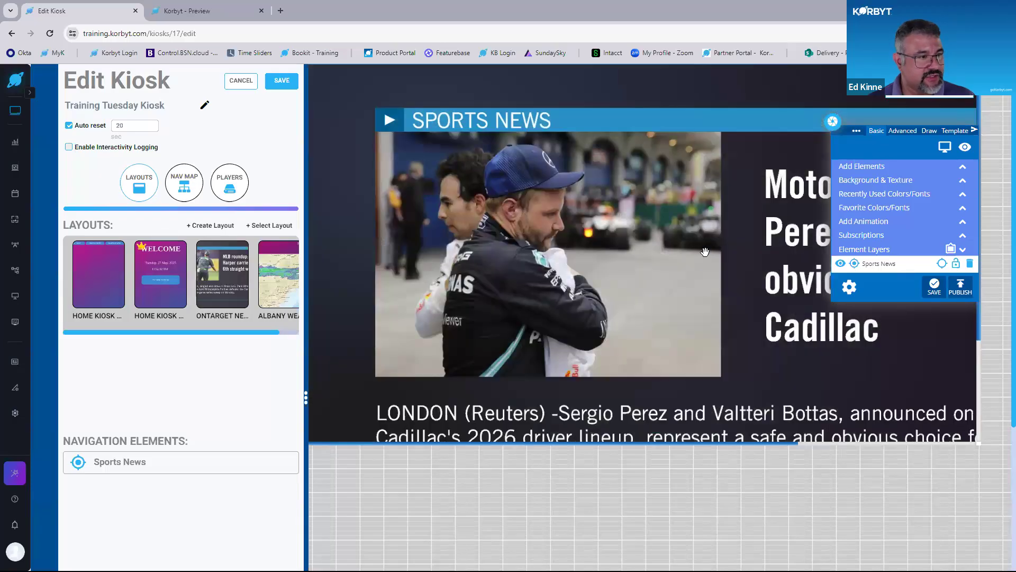
pyautogui.hotkey('ctrl', '-')
pyautogui.hotkey('ctrl', '+')
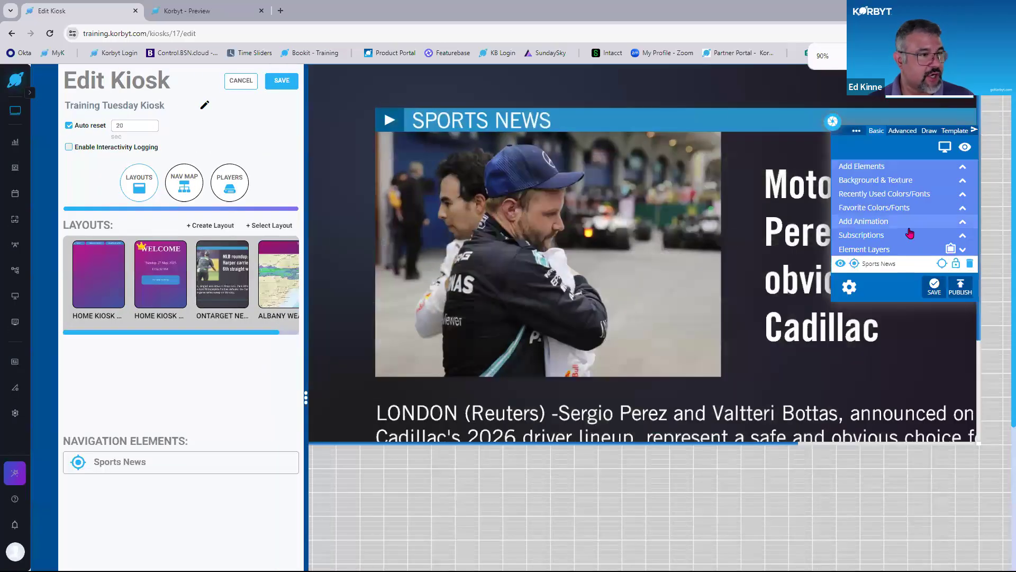
pyautogui.click(878, 168)
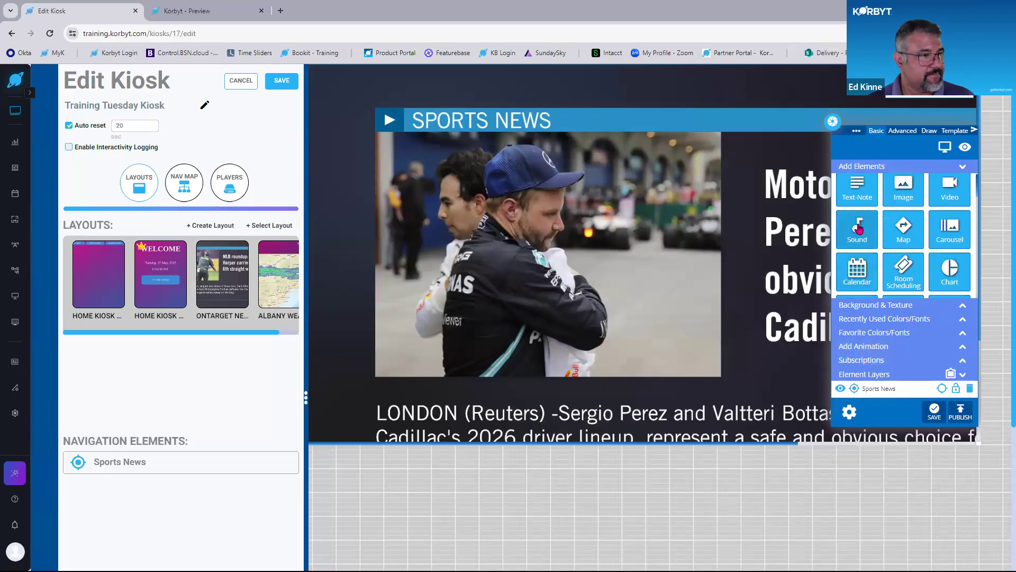
pyautogui.moveTo(860, 259); pyautogui.dragTo(448, 84)
pyautogui.click(448, 85)
pyautogui.tripleClick(507, 99)
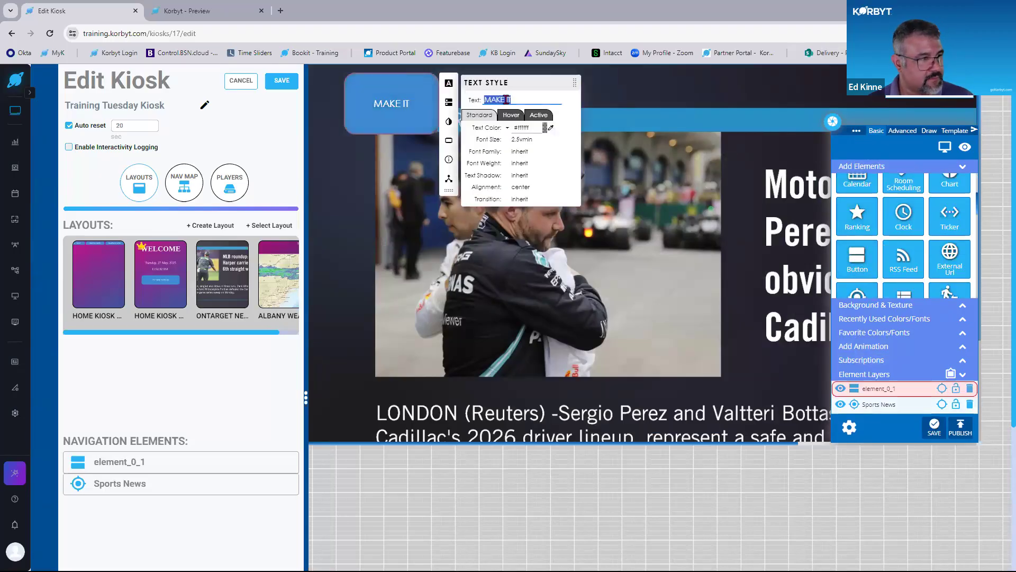
pyautogui.write('Back to Ho')
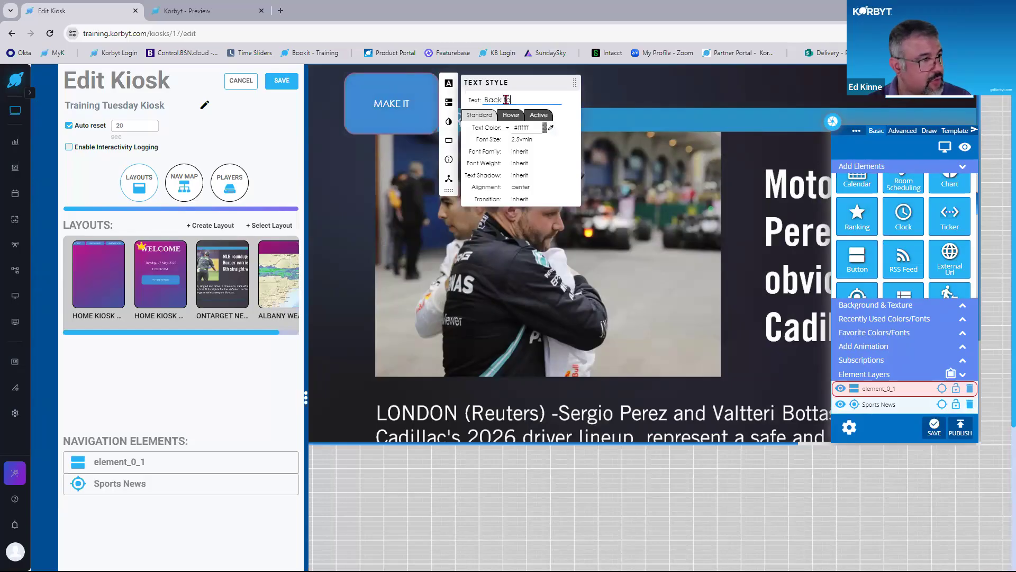
pyautogui.write('me')
pyautogui.click(431, 81)
pyautogui.click(430, 105)
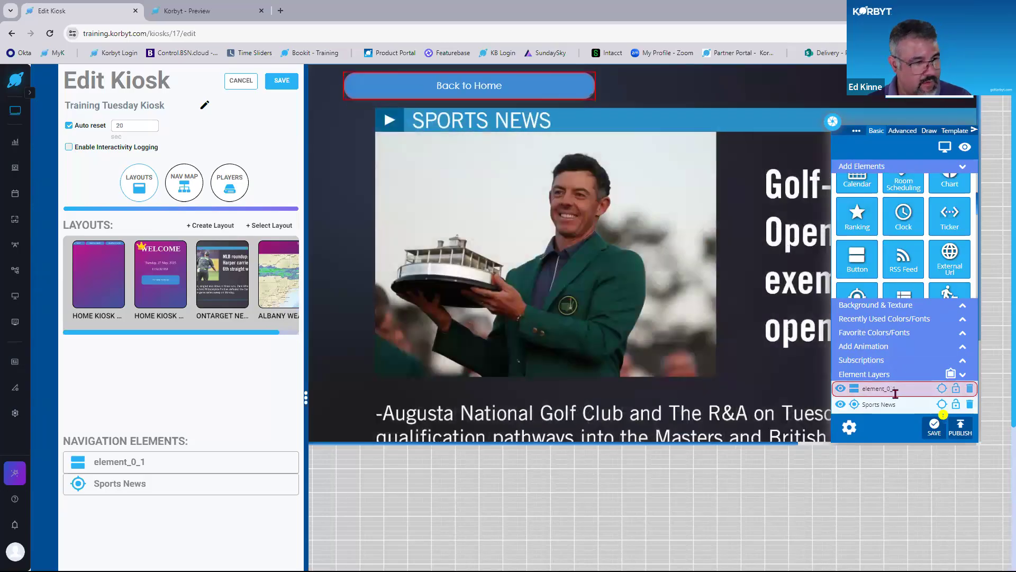
pyautogui.doubleClick(896, 391)
pyautogui.write('Back to Home')
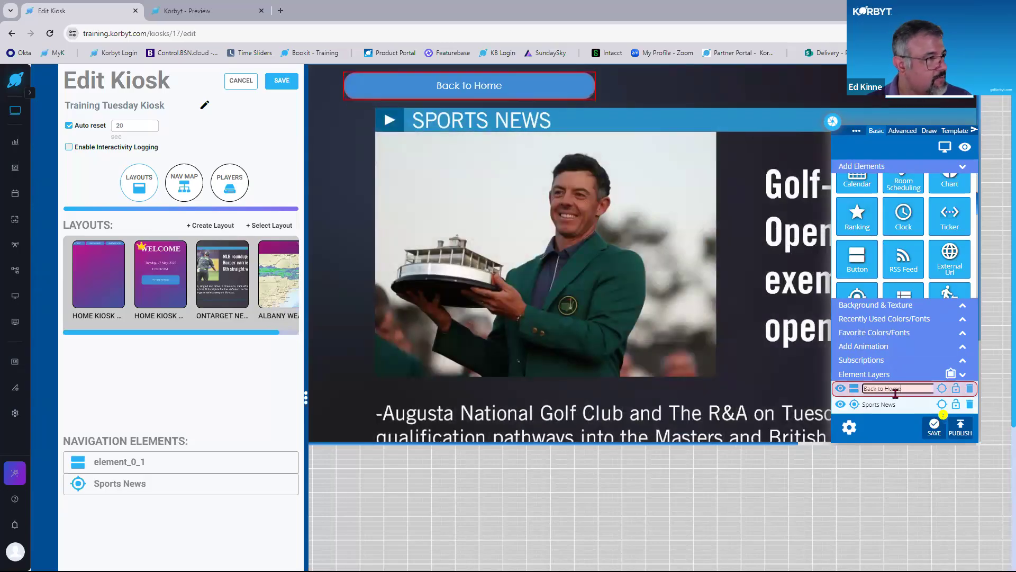
# - Link the Back to Home button to Home Kiosk Frame, save the link and publish the OnTarget News layout
pyautogui.click(285, 464)
pyautogui.click(115, 311)
pyautogui.click(180, 358)
pyautogui.moveTo(292, 458)
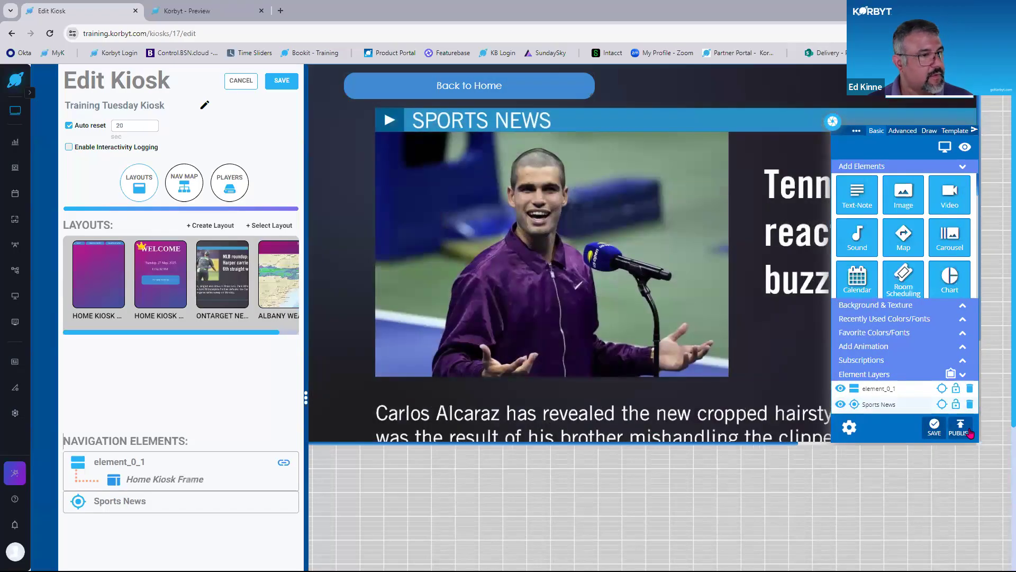
pyautogui.click(971, 433)
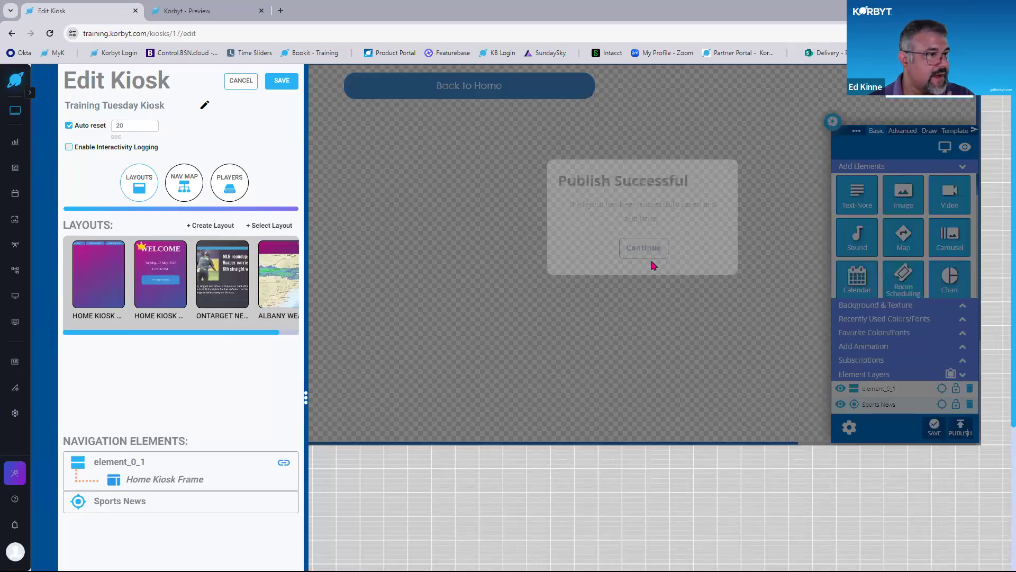
pyautogui.click(643, 250)
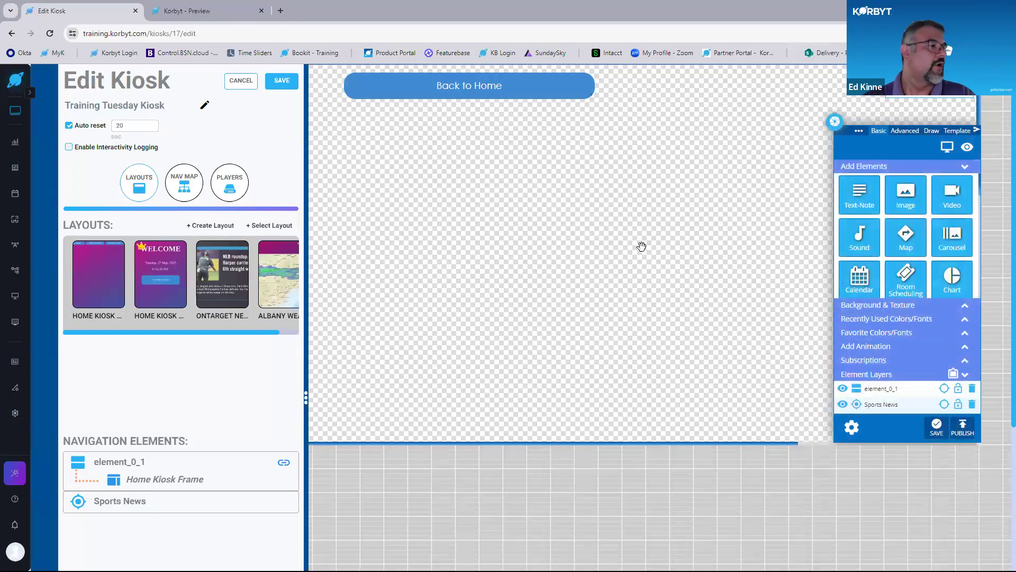
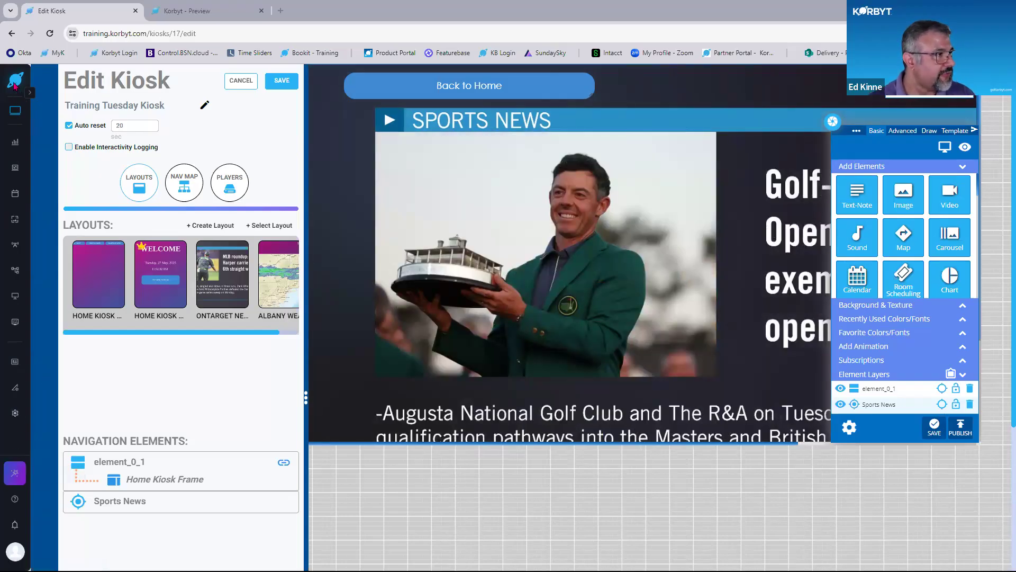
# - Leave the Training Tuesday Kiosk editor for the home page and open the Kiosk Builder list
pyautogui.click(15, 143)
pyautogui.click(541, 99)
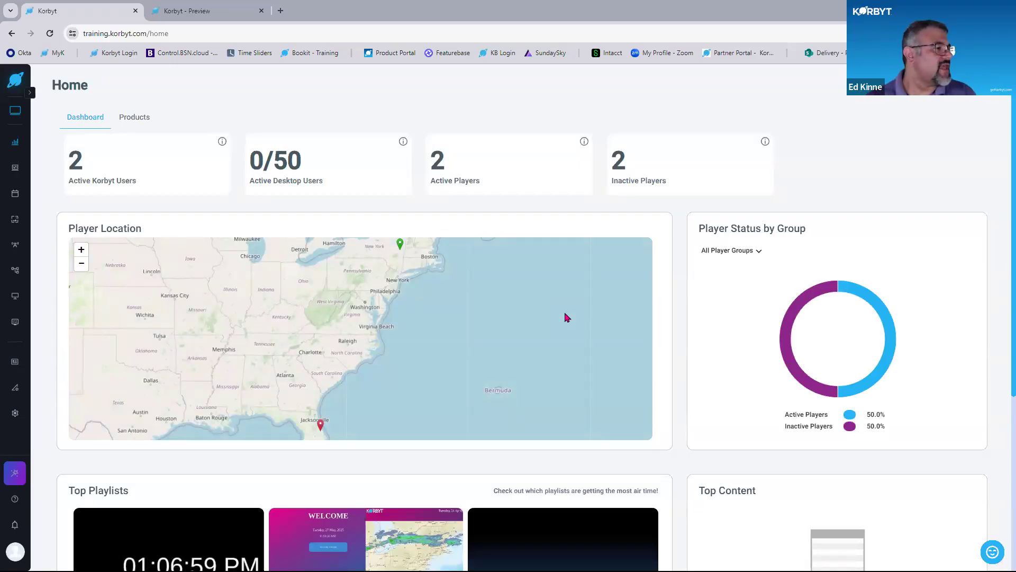
pyautogui.moveTo(13, 326)
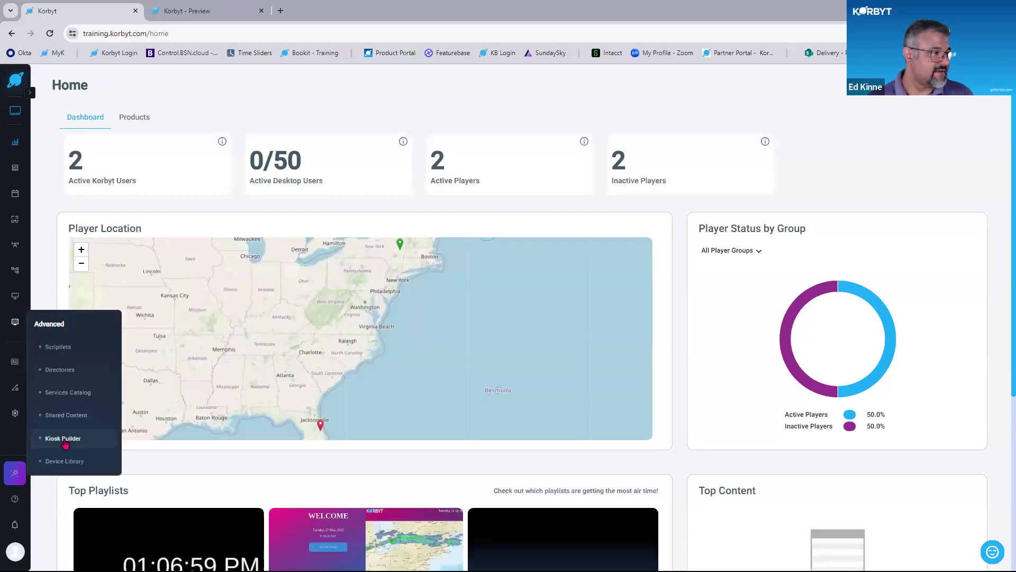
pyautogui.press('ctrl')
pyautogui.press('ctrl')
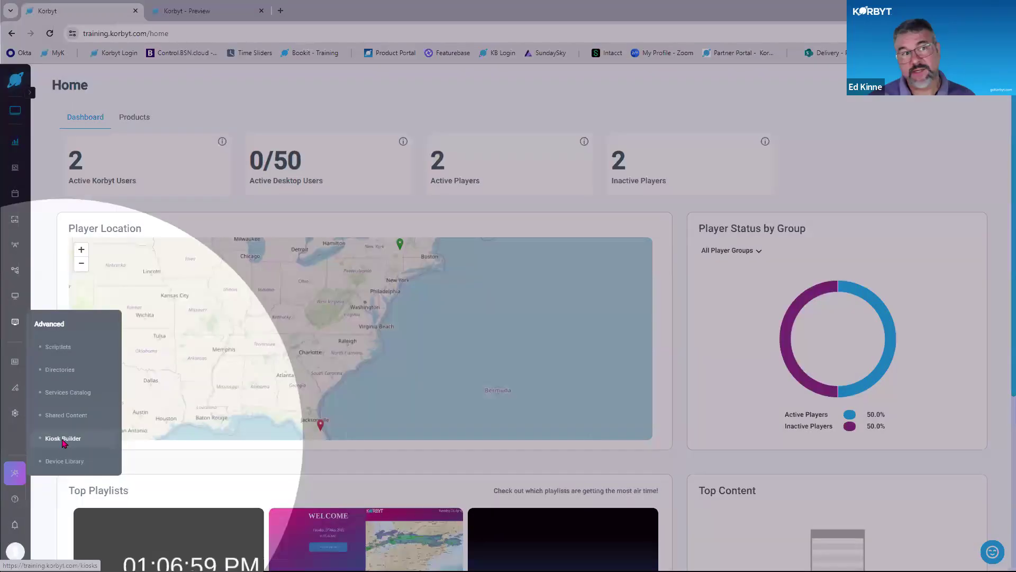
pyautogui.click(63, 441)
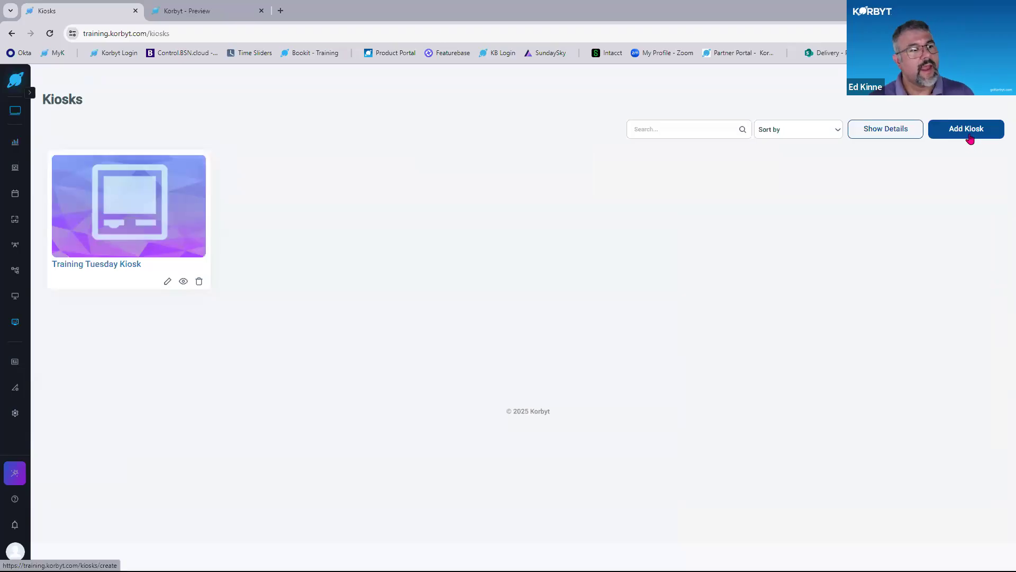
# - Add a new blank kiosk from the kiosk list
pyautogui.click(971, 134)
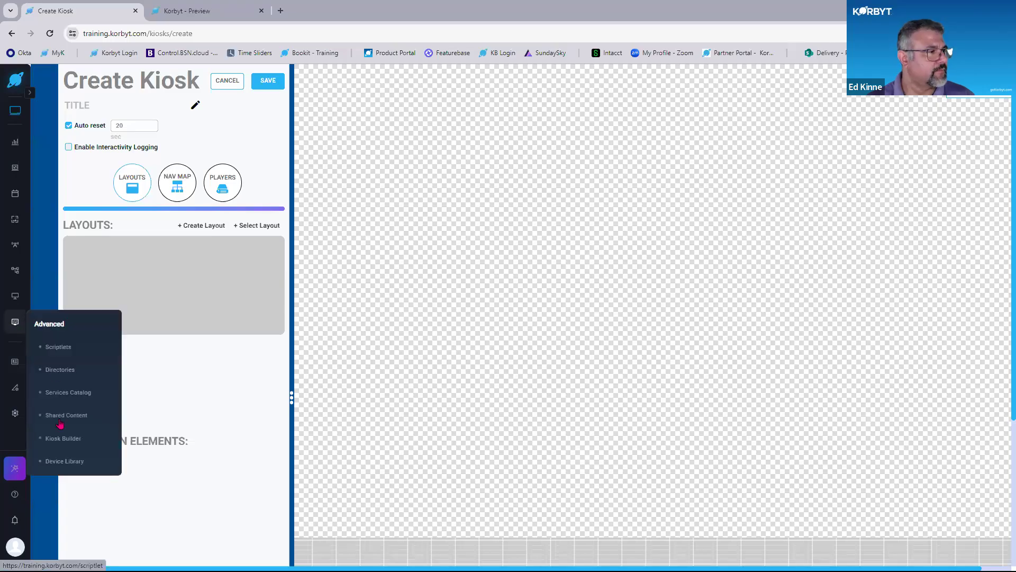
pyautogui.click(63, 447)
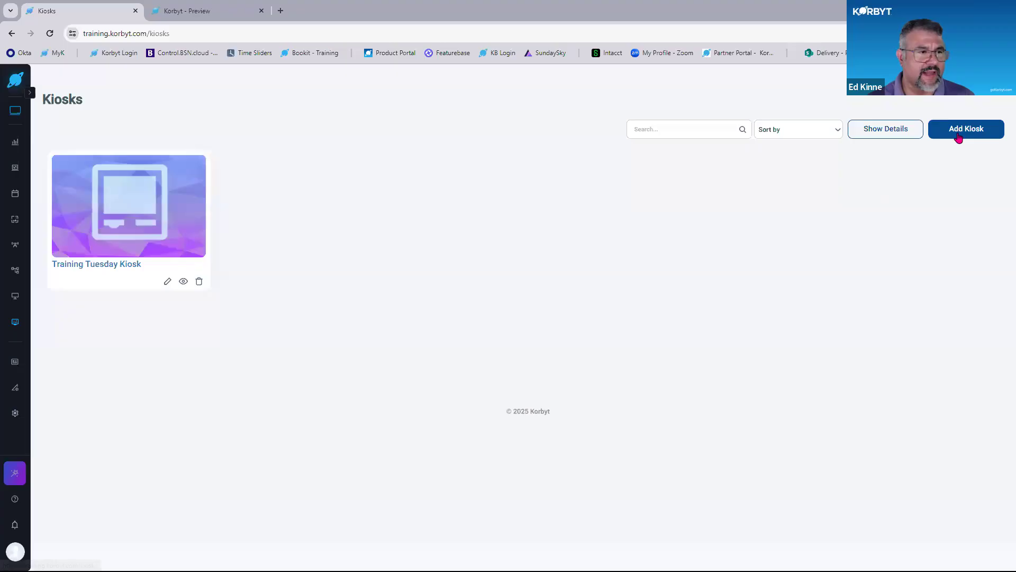
pyautogui.click(967, 131)
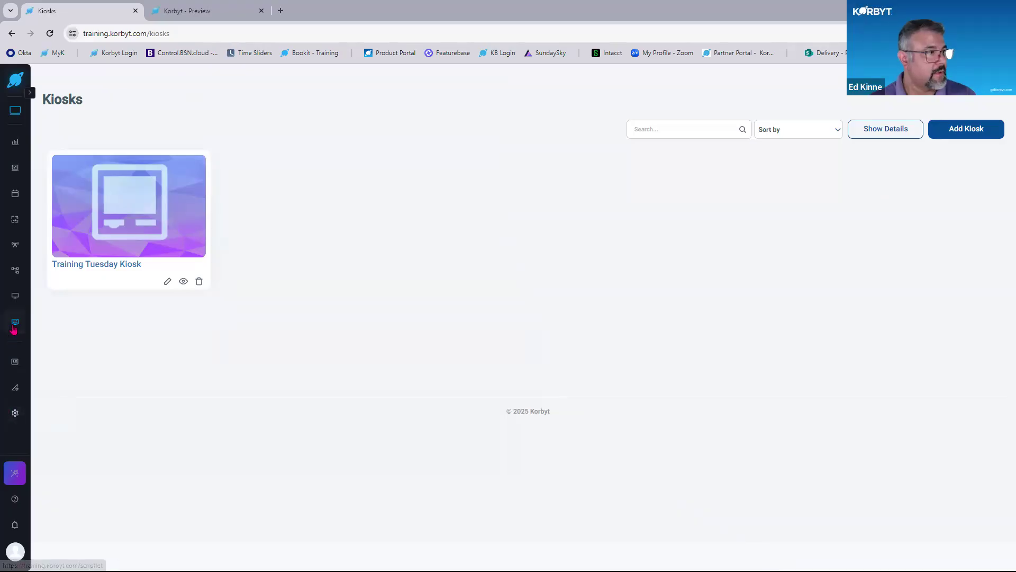
pyautogui.moveTo(13, 325)
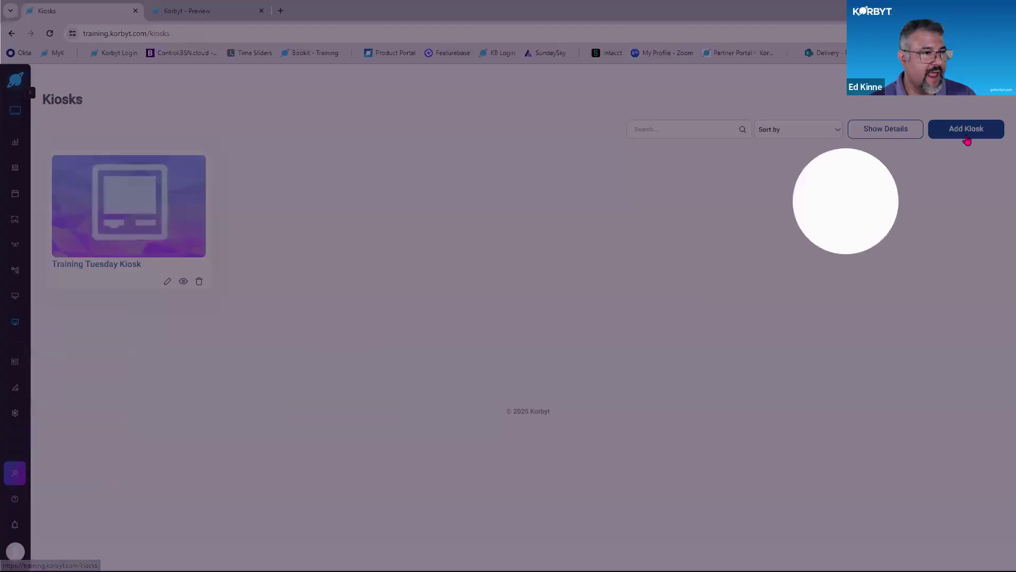
pyautogui.click(966, 132)
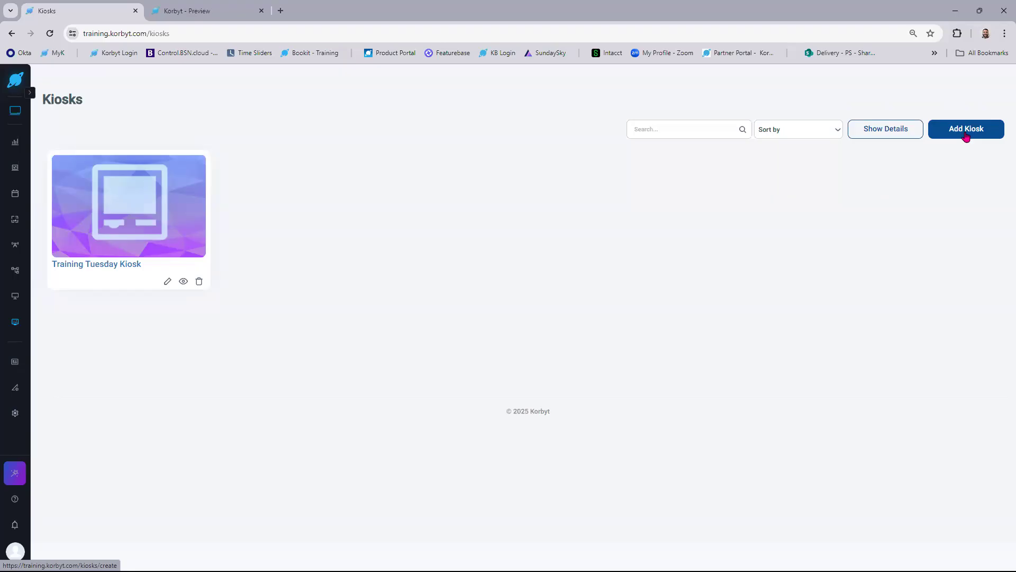
pyautogui.click(967, 132)
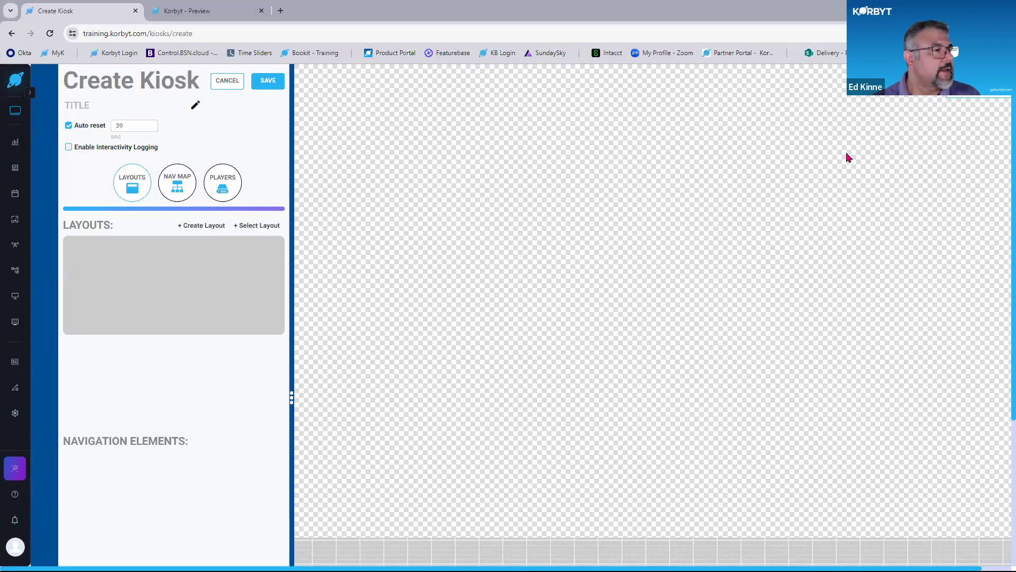
# - Create a single-zone layout named "New Kiosk Homes Page" from the default templates inside the new kiosk
pyautogui.hotkey('ctrl', '-')
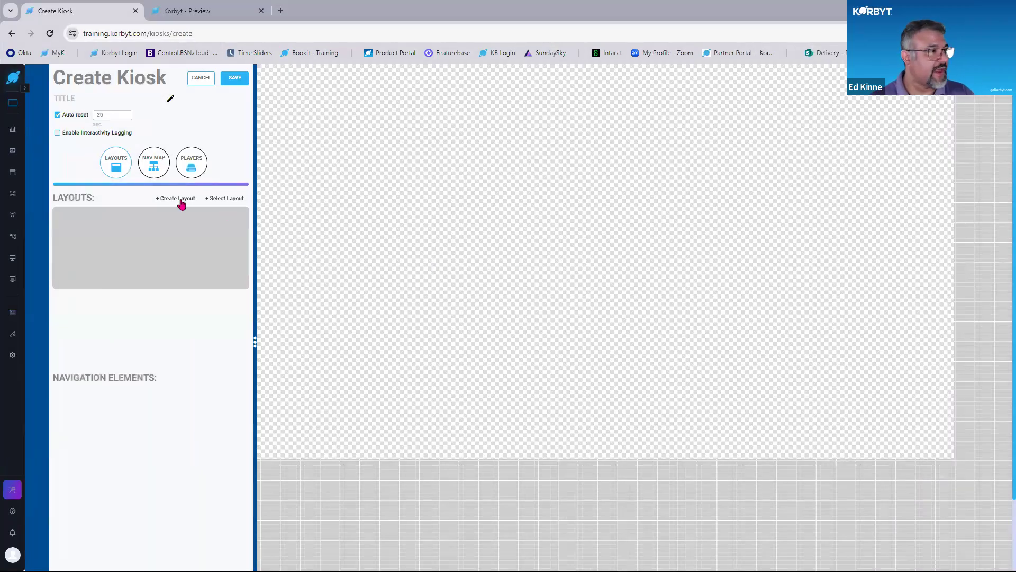
pyautogui.click(180, 200)
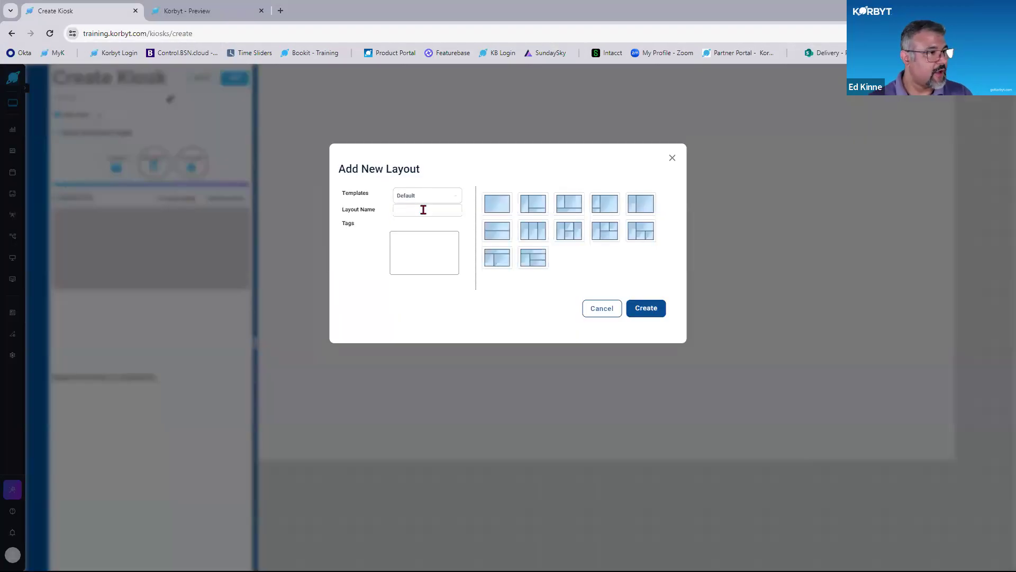
pyautogui.click(423, 210)
pyautogui.write('New')
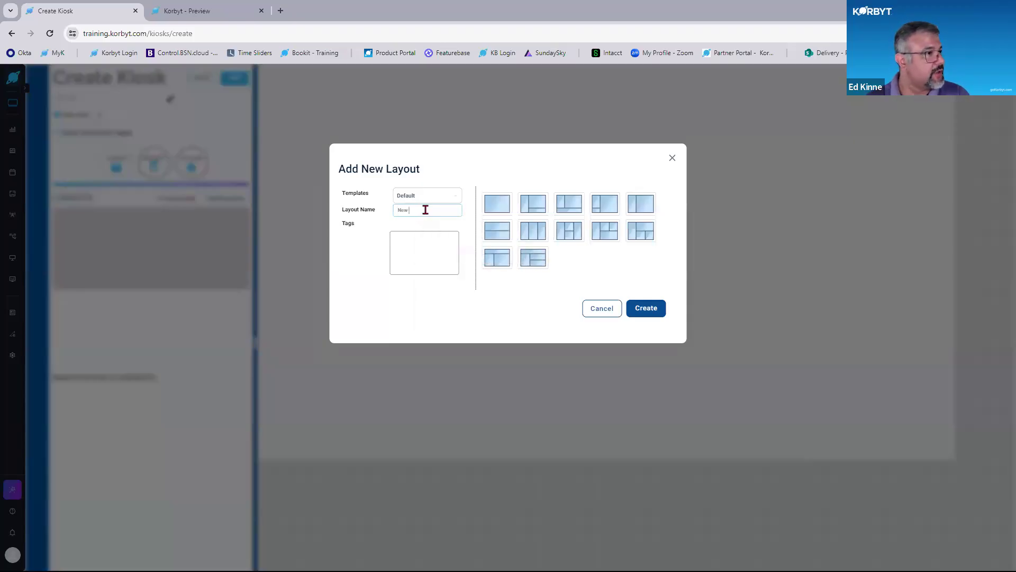
pyautogui.write(' Kiosk Games Pag')
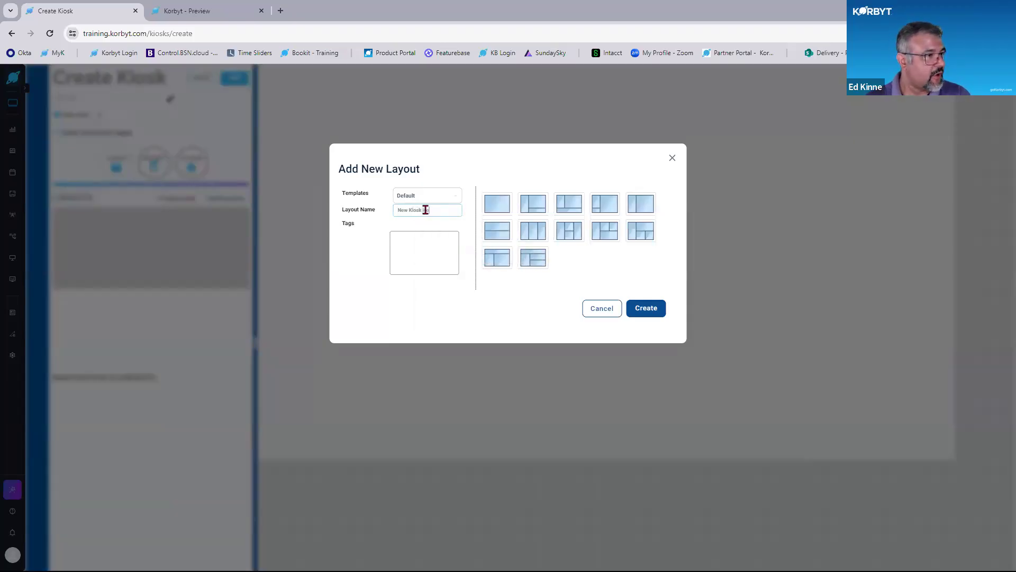
pyautogui.write('es Page')
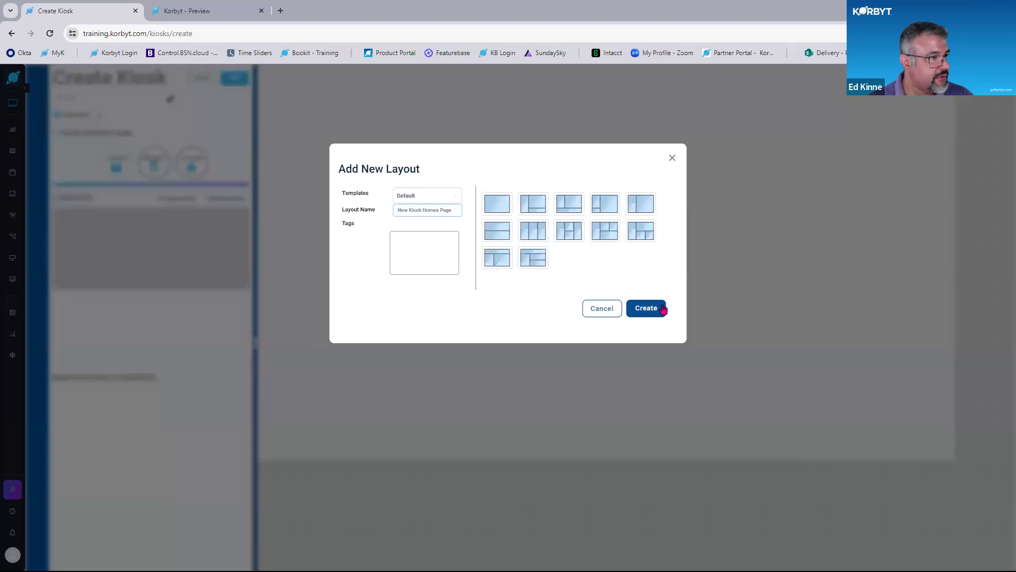
pyautogui.click(500, 210)
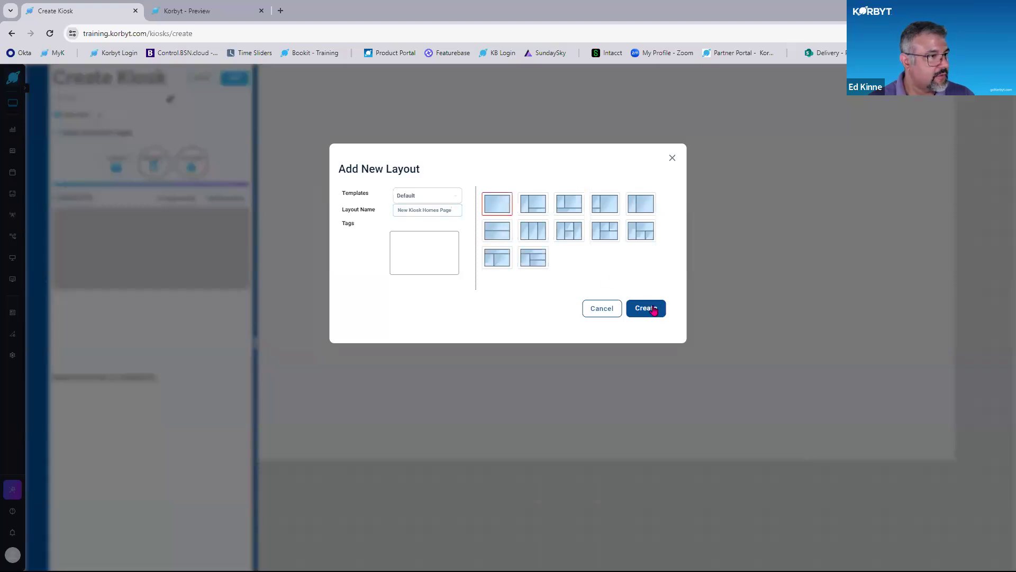
pyautogui.click(653, 312)
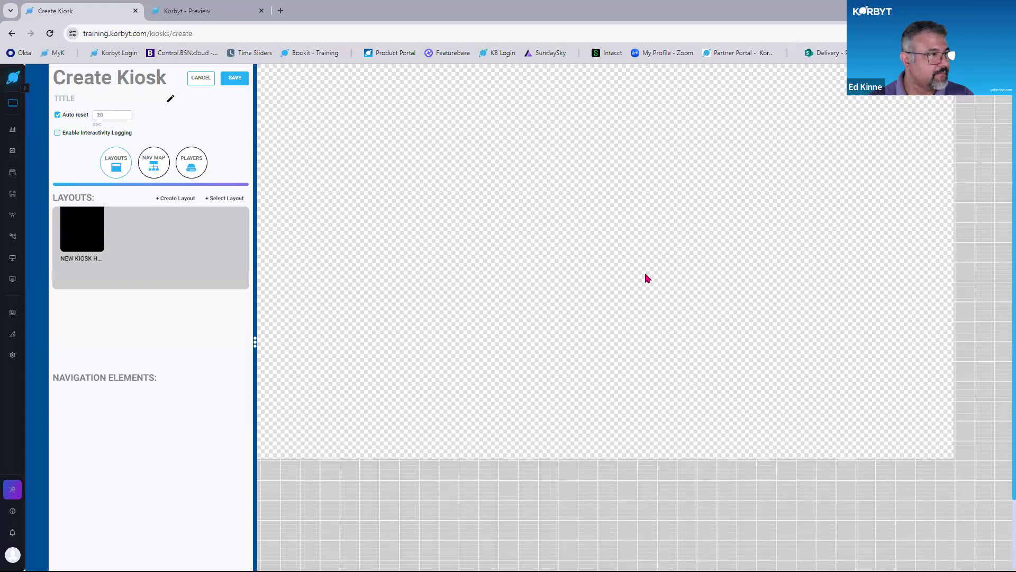
pyautogui.press('ctrl')
pyautogui.press('ctrl')
pyautogui.moveTo(254, 341); pyautogui.dragTo(124, 322)
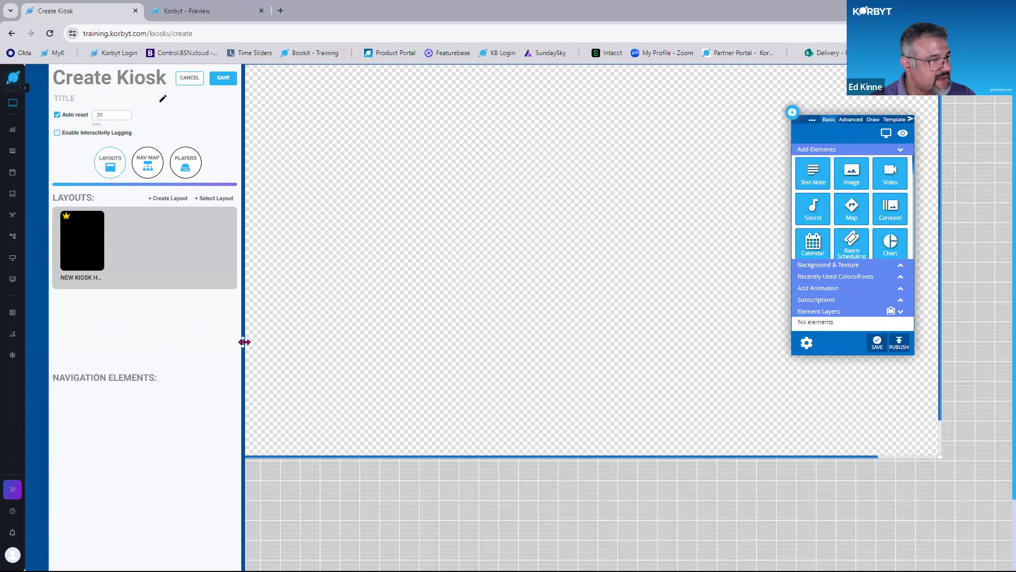
pyautogui.press('ctrl')
pyautogui.press('ctrl')
pyautogui.moveTo(245, 343); pyautogui.dragTo(257, 370)
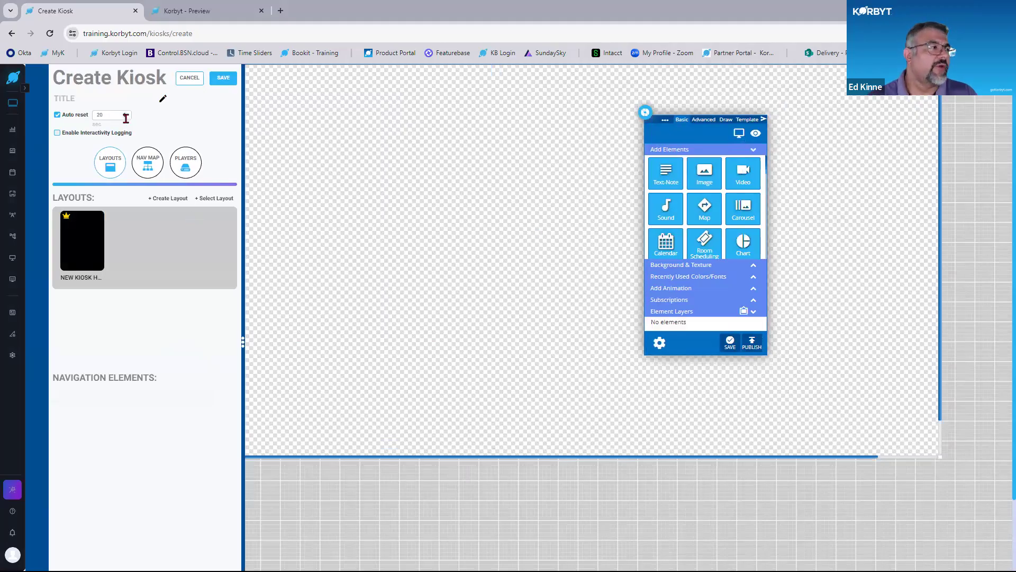
pyautogui.press('ctrl')
pyautogui.press('ctrl')
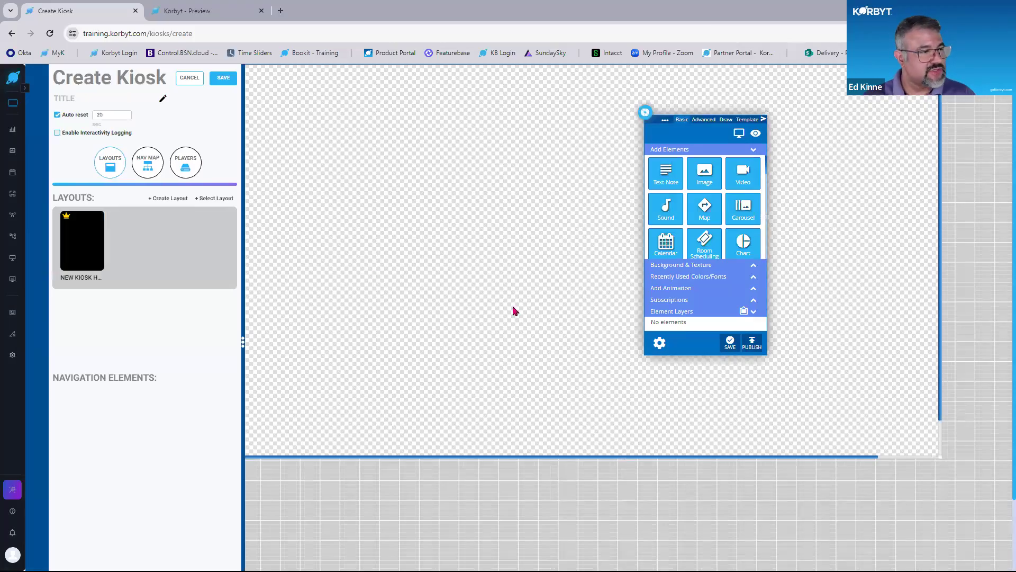
pyautogui.hotkey('ctrl', '+')
pyautogui.hotkey('ctrl', '+')
pyautogui.hotkey('ctrl', '-')
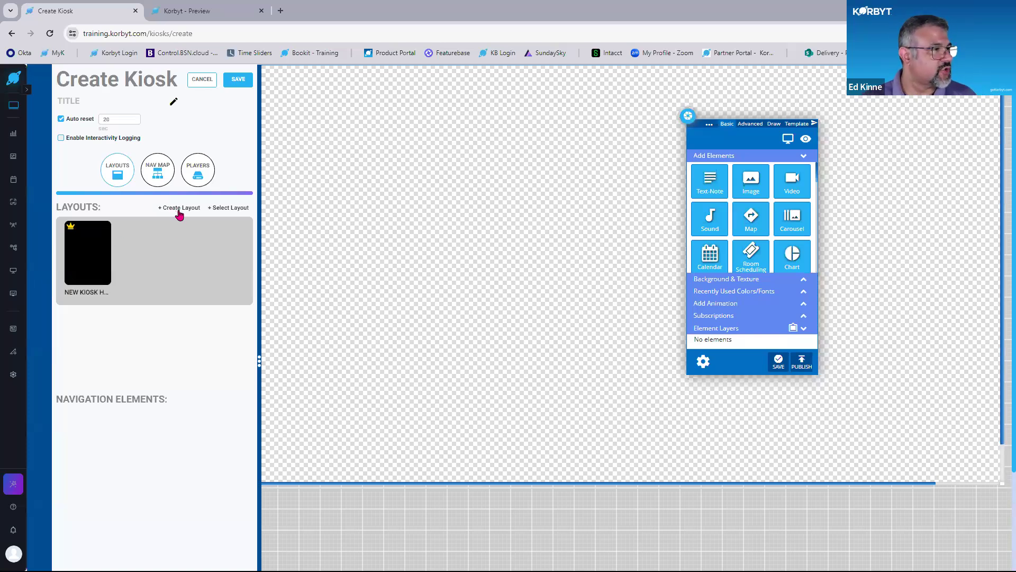
pyautogui.press('ctrl')
pyautogui.press('ctrl')
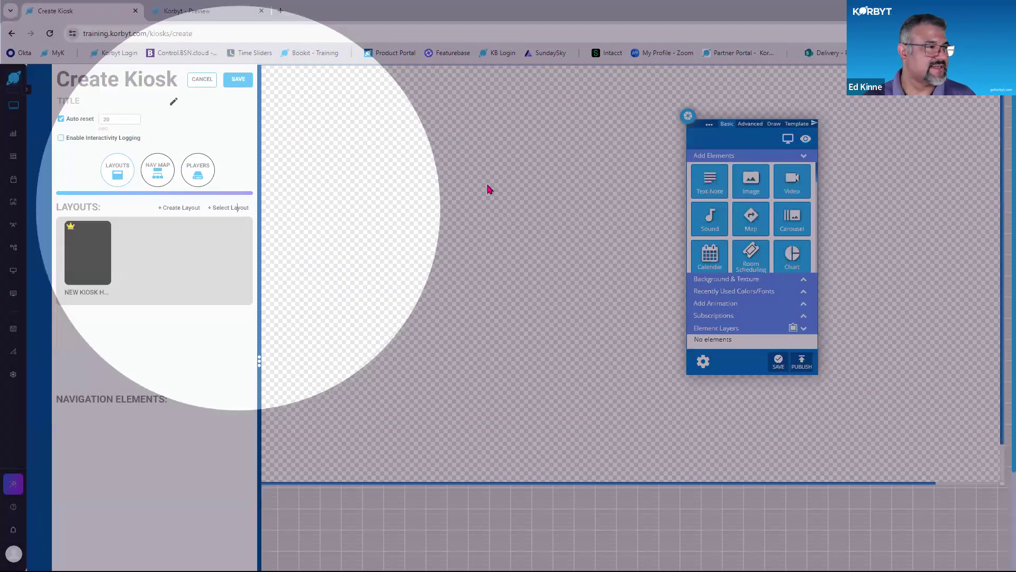
# - Add Daytona Weather Radar, Home Kiosk Splashpage and Home Kiosk Frame to the kiosk, and open Home Kiosk Frame, abandoning the current layout's unsaved changes
pyautogui.press('ctrl')
pyautogui.press('ctrl')
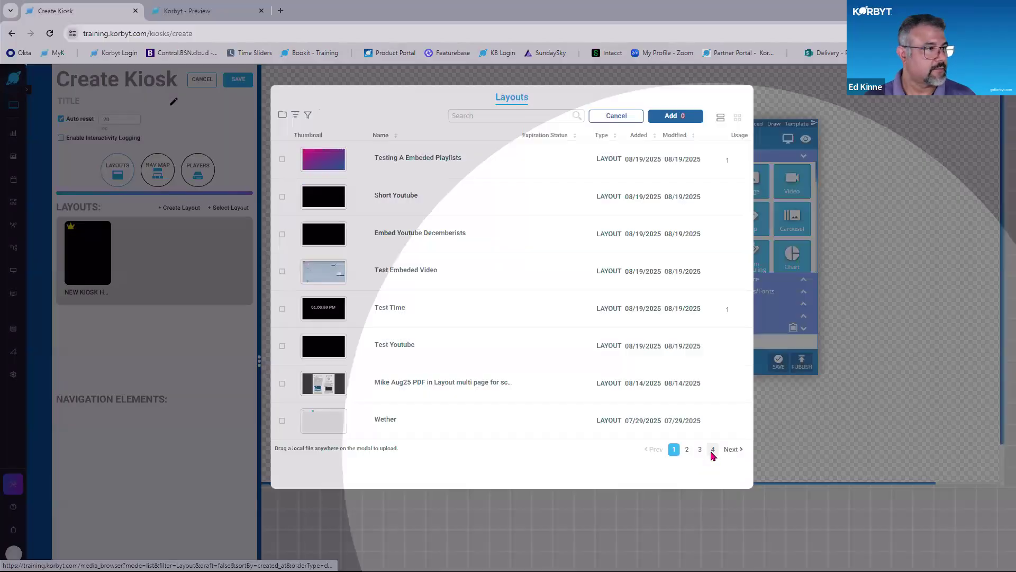
pyautogui.click(713, 450)
pyautogui.click(282, 160)
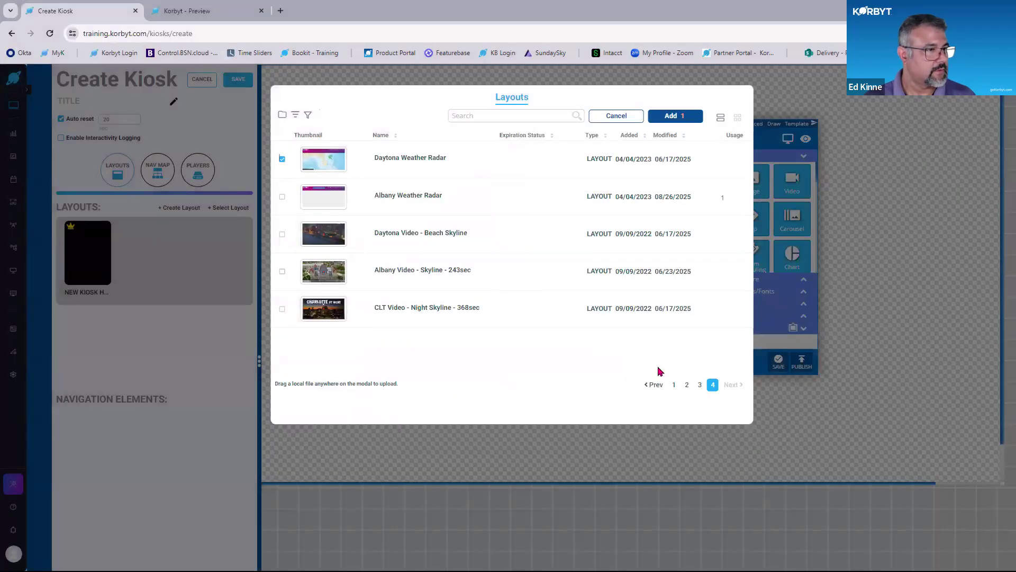
pyautogui.click(699, 386)
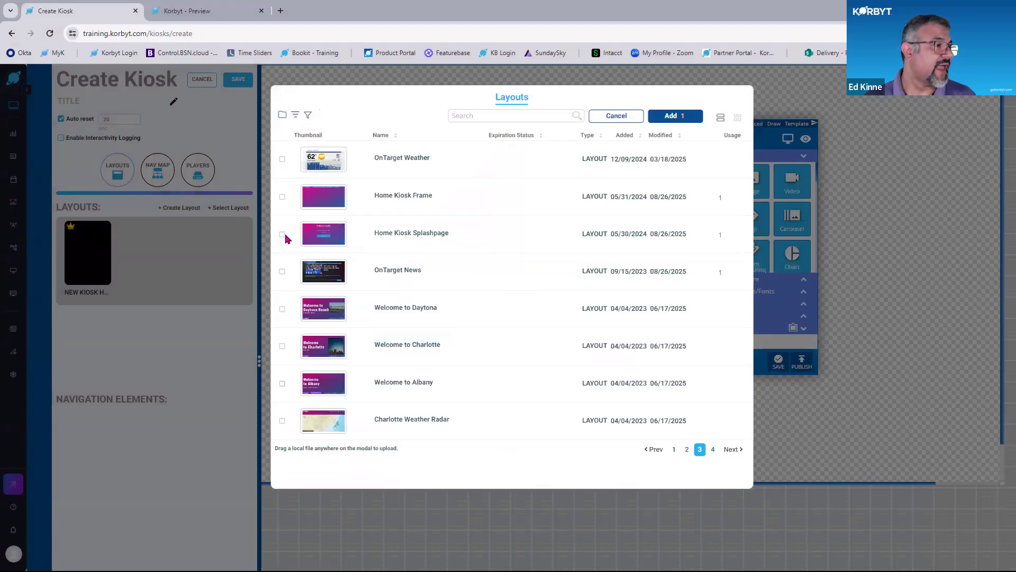
pyautogui.click(282, 234)
pyautogui.click(282, 197)
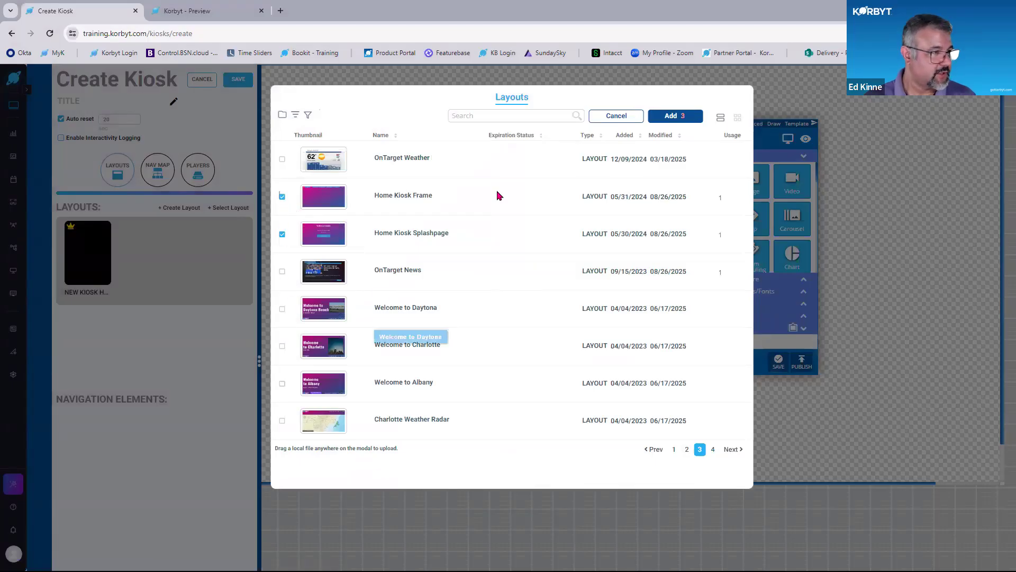
pyautogui.click(180, 250)
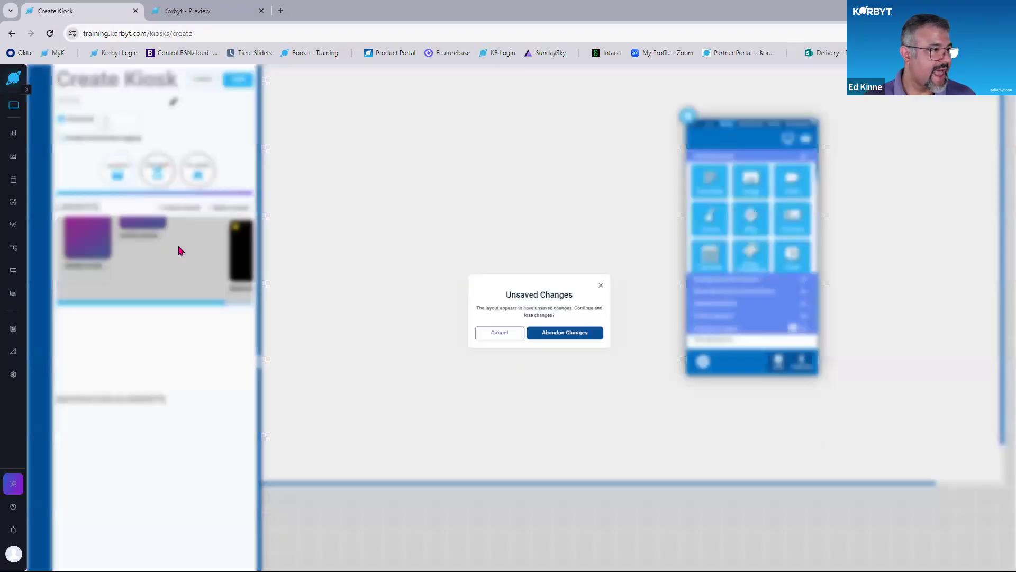
pyautogui.click(574, 348)
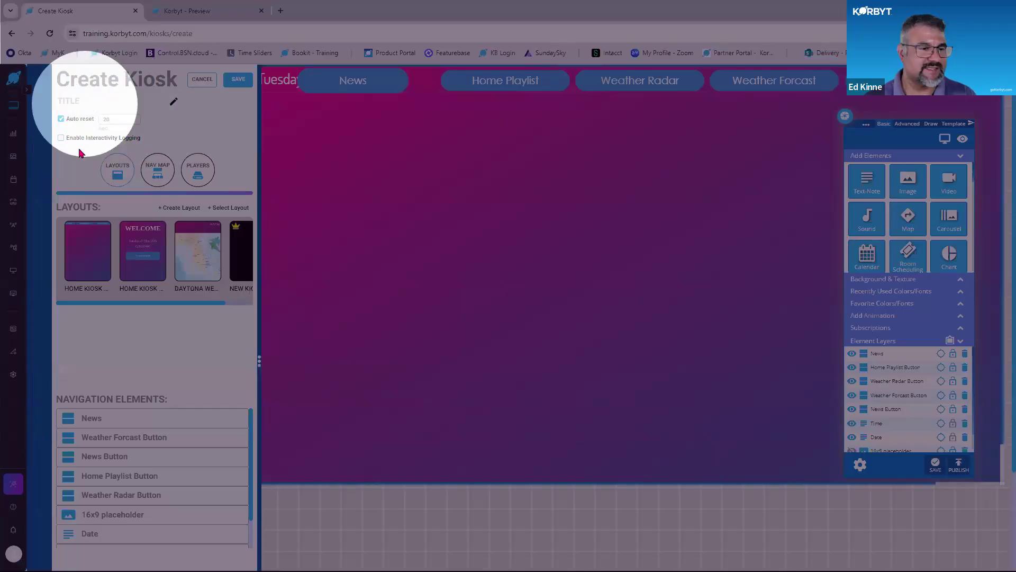
# - Make Home Kiosk Splashpage the home layout of the new kiosk
pyautogui.hotkey('ctrl', '+')
pyautogui.hotkey('ctrl', '+')
pyautogui.hotkey('ctrl', '+')
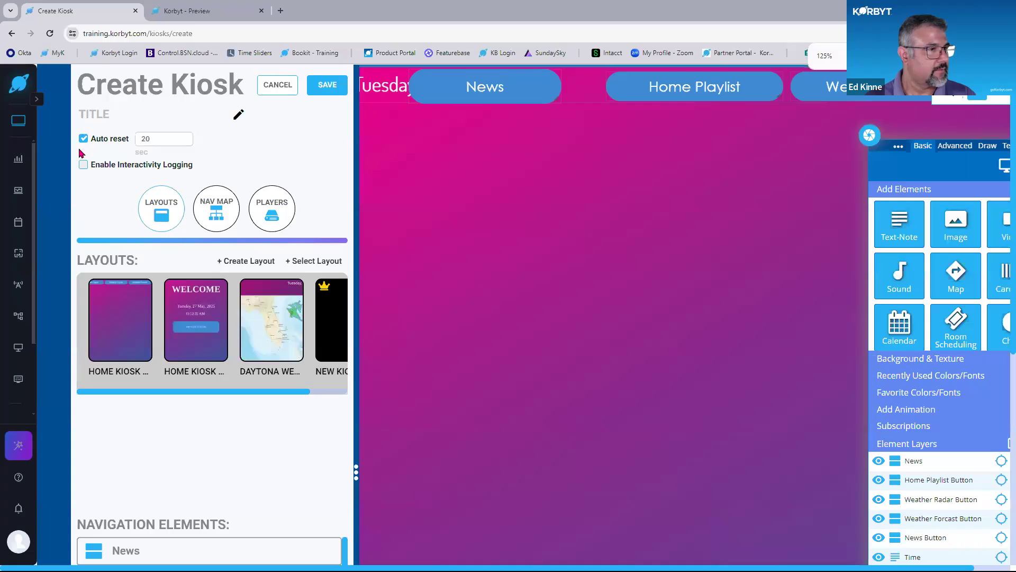
pyautogui.hotkey('ctrl', '+')
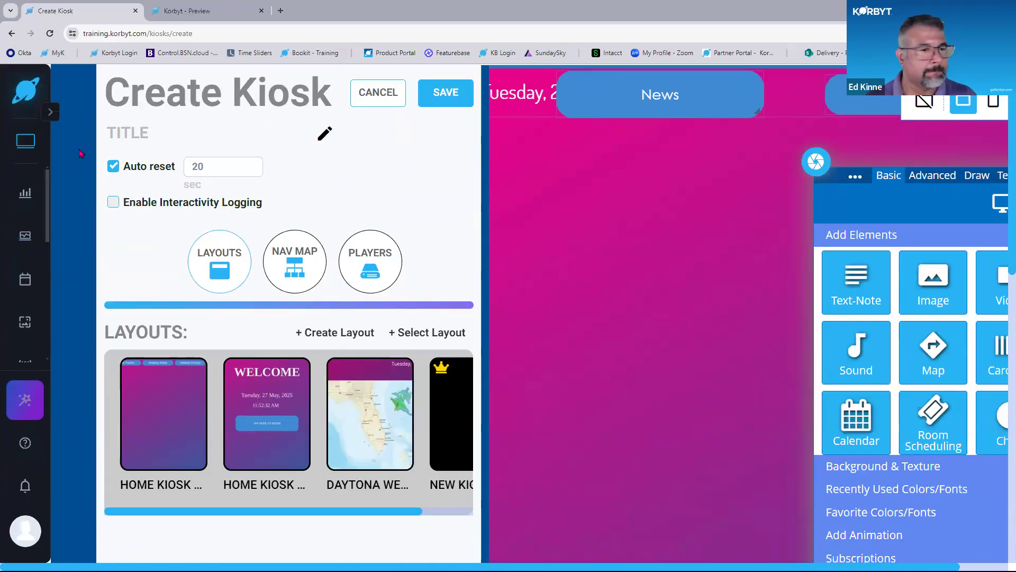
pyautogui.hotkey('ctrl', '-')
pyautogui.hotkey('ctrl', '-')
pyautogui.hotkey('ctrl', '-')
pyautogui.hotkey('ctrl', '-')
pyautogui.hotkey('ctrl', '-')
pyautogui.hotkey('ctrl', '-')
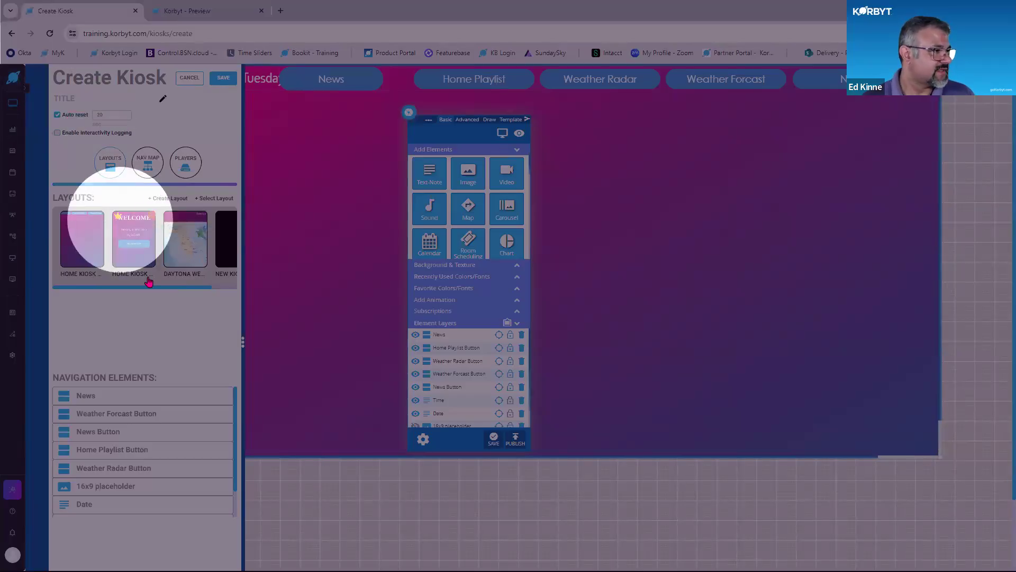
pyautogui.hotkey('ctrl', '+')
pyautogui.hotkey('ctrl', '+')
pyautogui.hotkey('ctrl', '+')
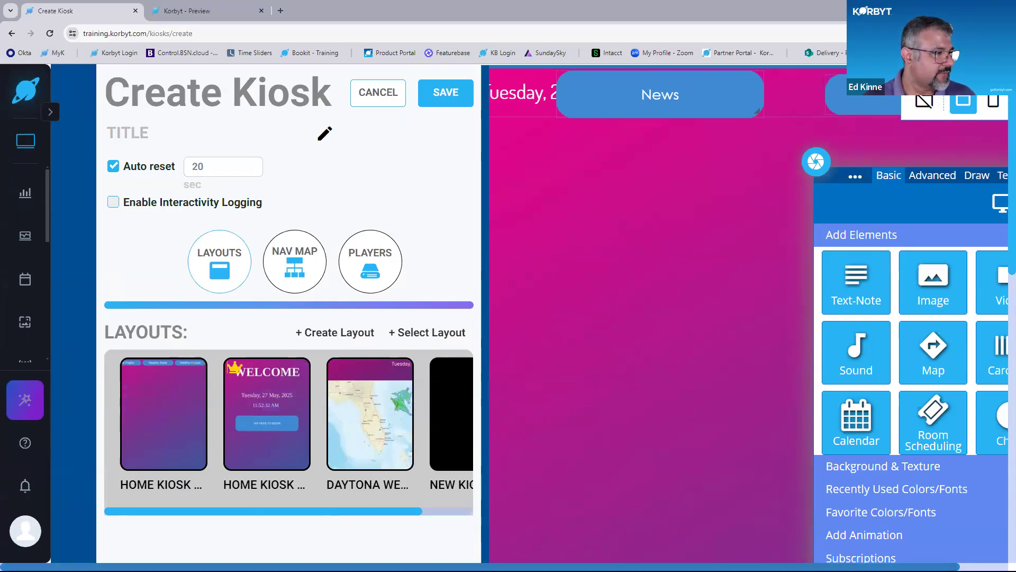
# - Widen the kiosk settings area so that all layout thumbnails fit side by side
pyautogui.press('ctrl')
pyautogui.press('ctrl')
pyautogui.moveTo(237, 511); pyautogui.dragTo(507, 474)
pyautogui.hotkey('ctrl', '-')
pyautogui.hotkey('ctrl', '-')
pyautogui.hotkey('ctrl', '-')
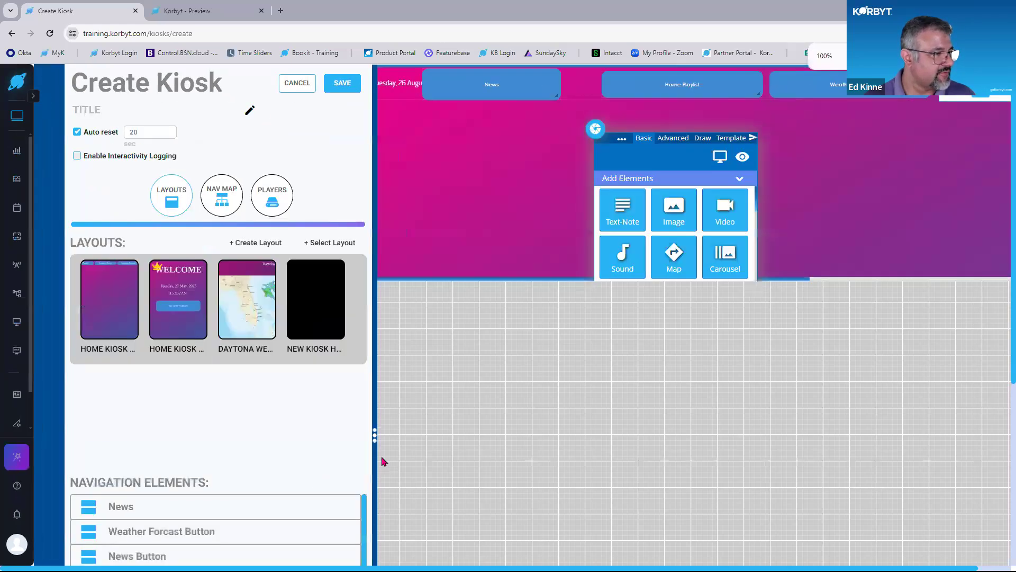
pyautogui.moveTo(375, 439); pyautogui.dragTo(944, 408)
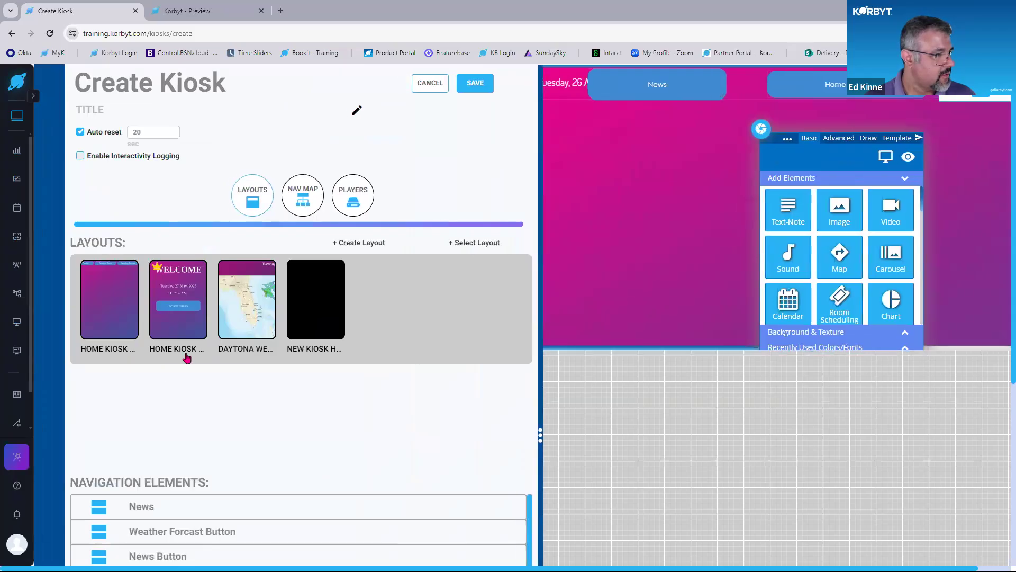
# - Narrow the kiosk settings area and cancel creating the new kiosk, abandoning its unsaved changes
pyautogui.press('ctrl')
pyautogui.press('ctrl')
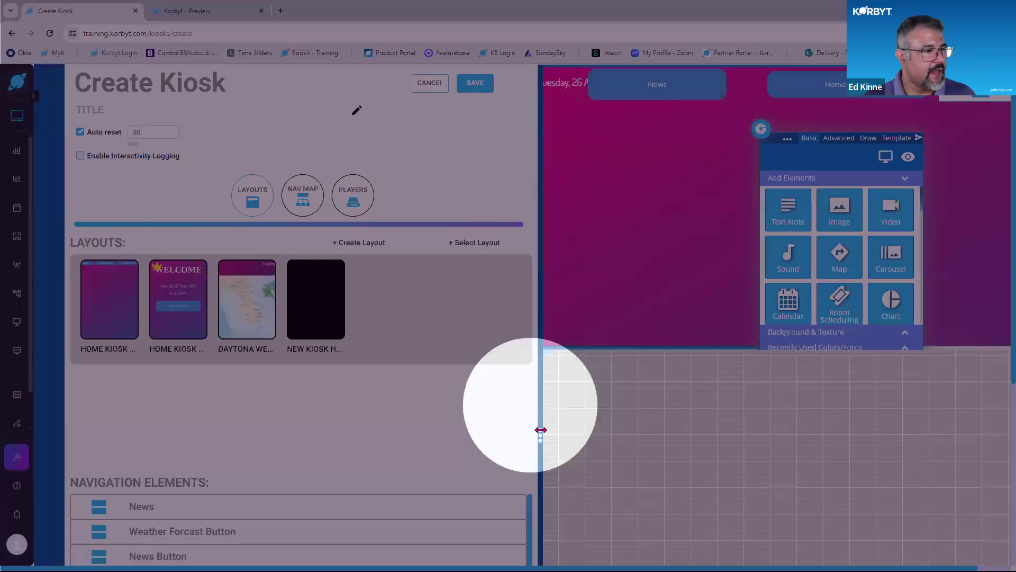
pyautogui.moveTo(545, 436); pyautogui.dragTo(231, 335)
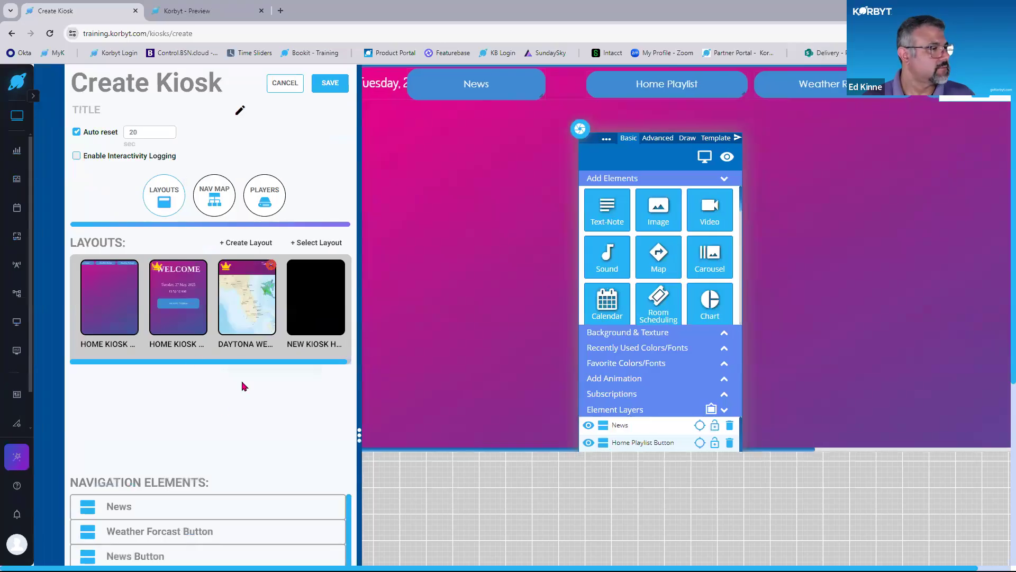
pyautogui.moveTo(359, 432); pyautogui.dragTo(268, 455)
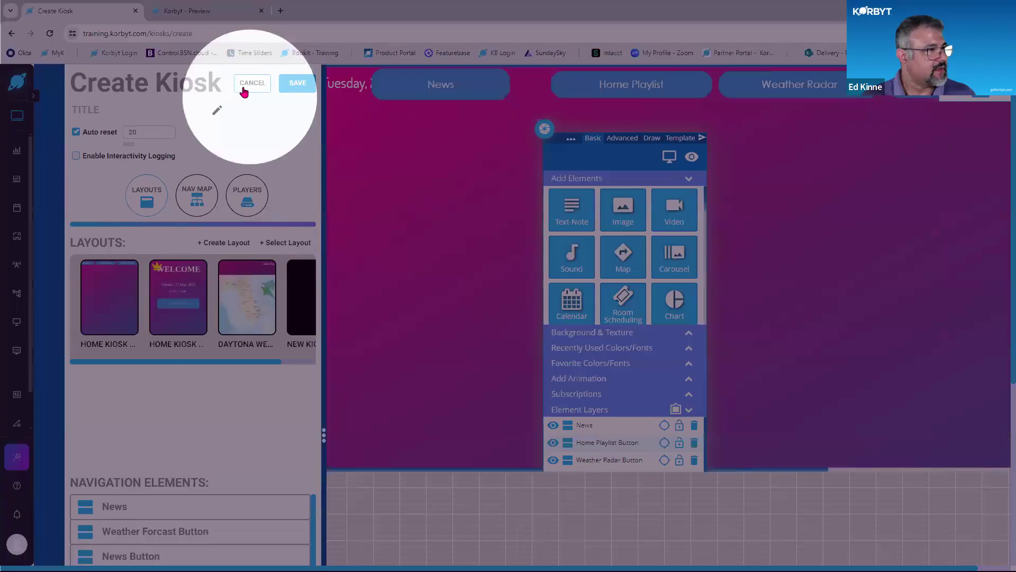
pyautogui.click(244, 92)
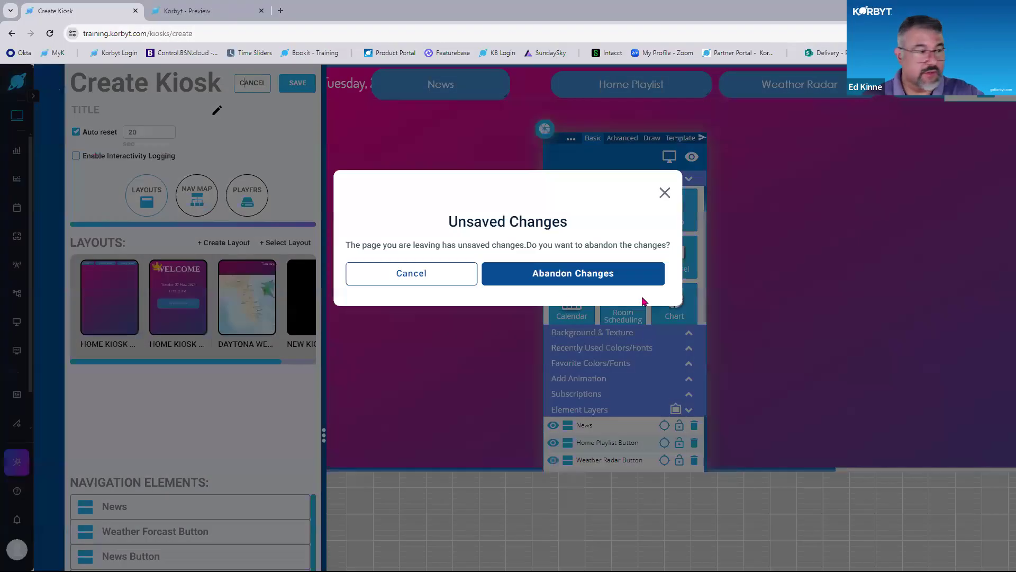
pyautogui.click(533, 274)
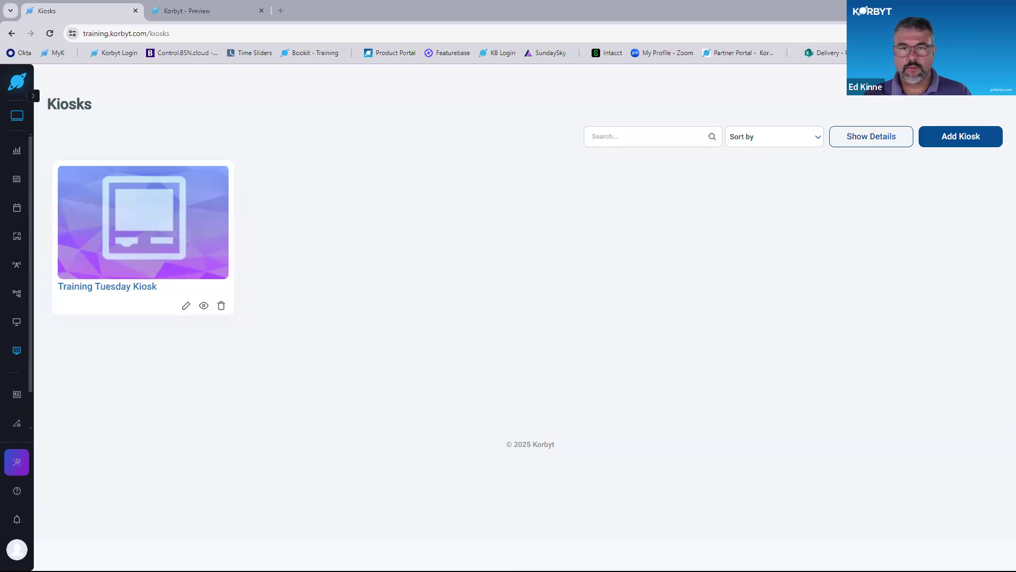
pyautogui.hotkey('alt', 'Tab')
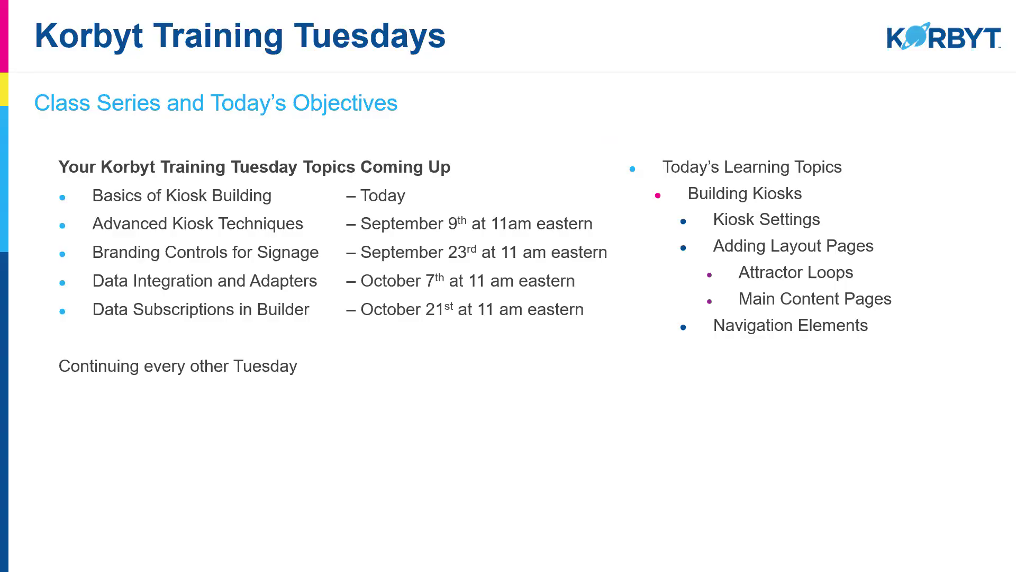
pyautogui.hotkey('alt', 'Tab')
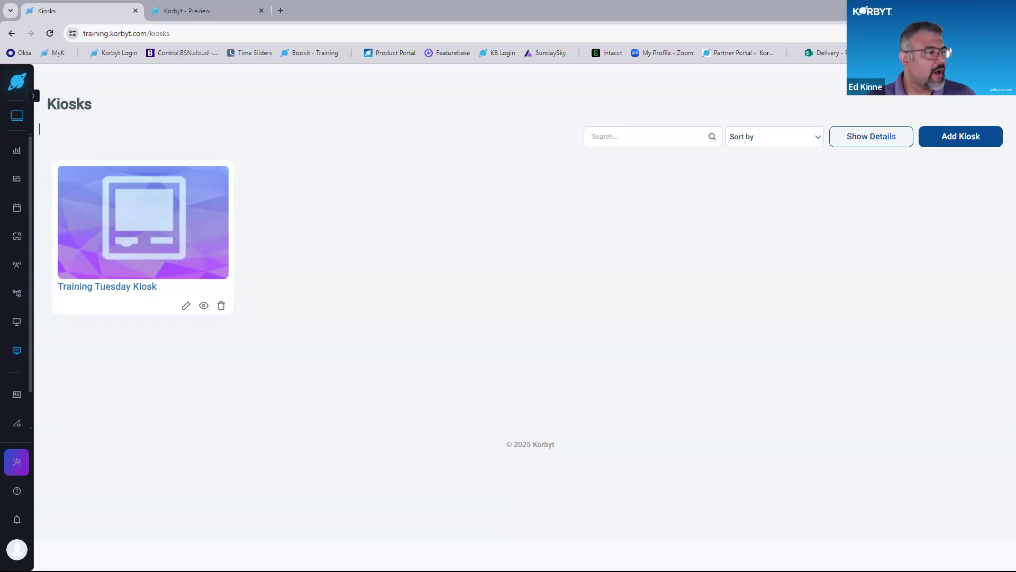
# - Open the Training Tuesday Kiosk for editing with its Home Kiosk Frame layout displayed, fitting the whole layout on screen
pyautogui.click(185, 309)
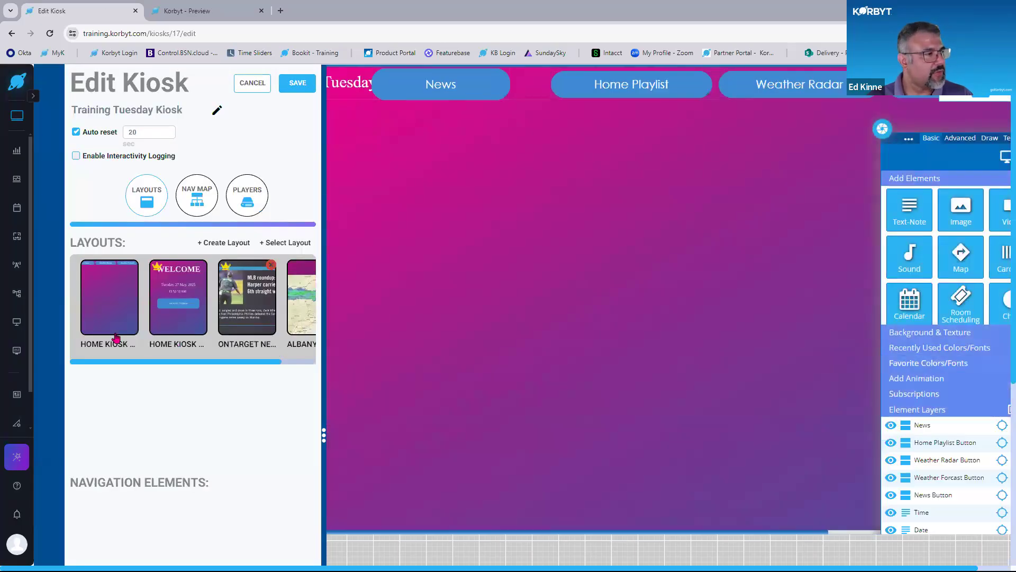
pyautogui.click(116, 338)
pyautogui.hotkey('ctrl', '-')
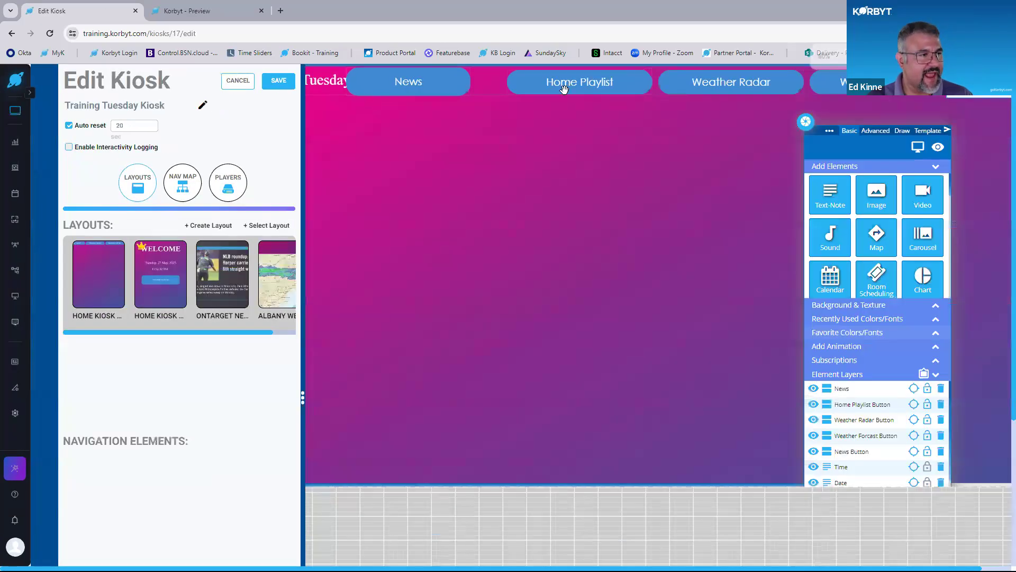
pyautogui.hotkey('ctrl', '-')
pyautogui.hotkey('ctrl', '-')
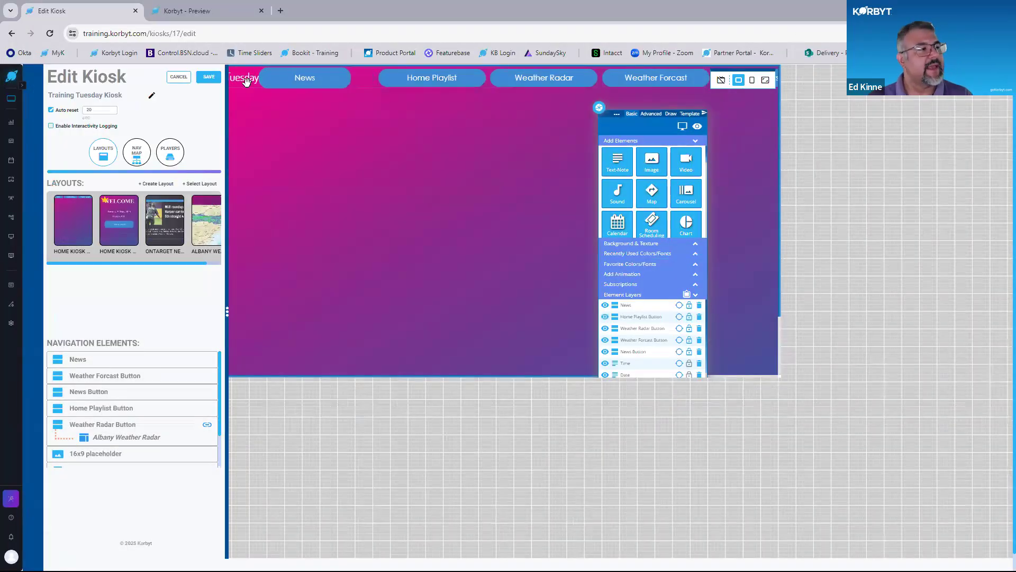
pyautogui.press('ctrl')
pyautogui.press('ctrl')
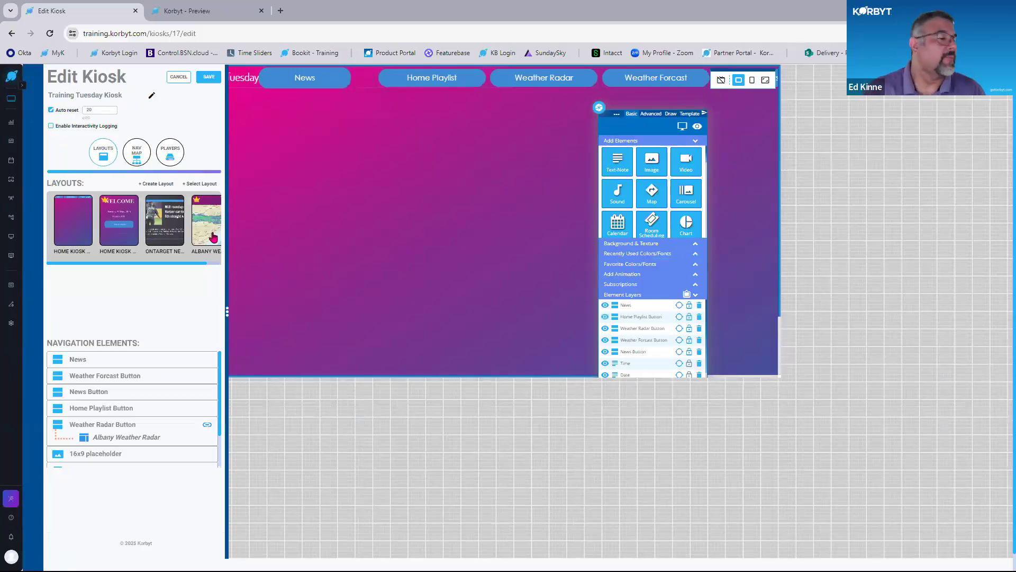
# - Review the kiosk's sports news layout, Home Kiosk Frame and the Albany Weather Radar layout
pyautogui.click(213, 237)
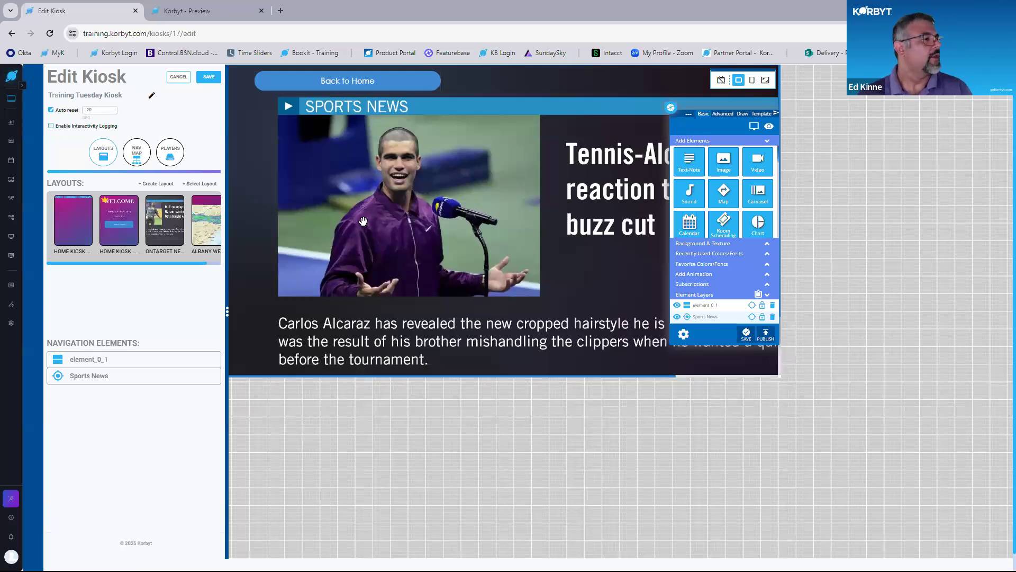
pyautogui.click(88, 226)
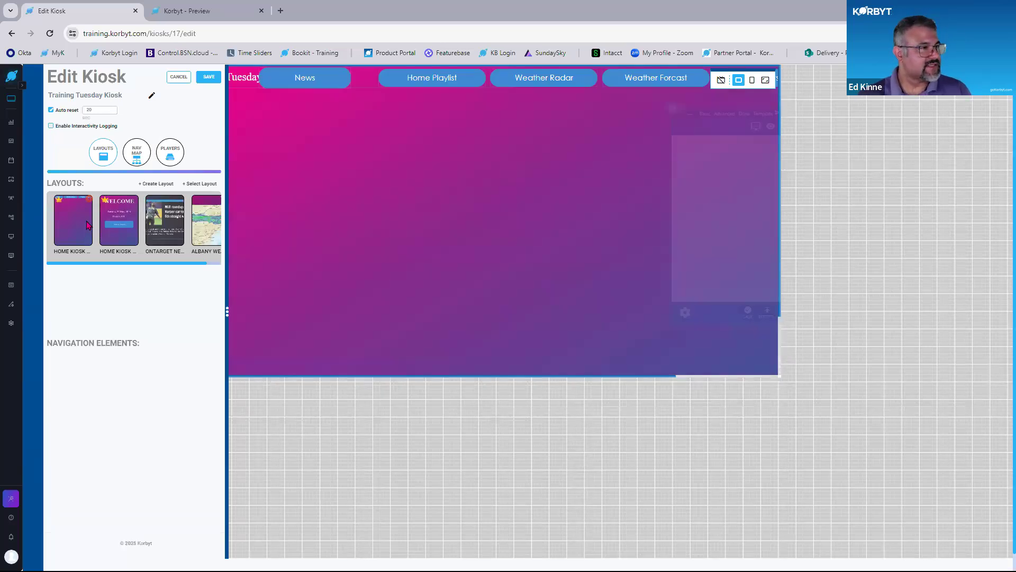
pyautogui.press('ctrl')
pyautogui.press('ctrl')
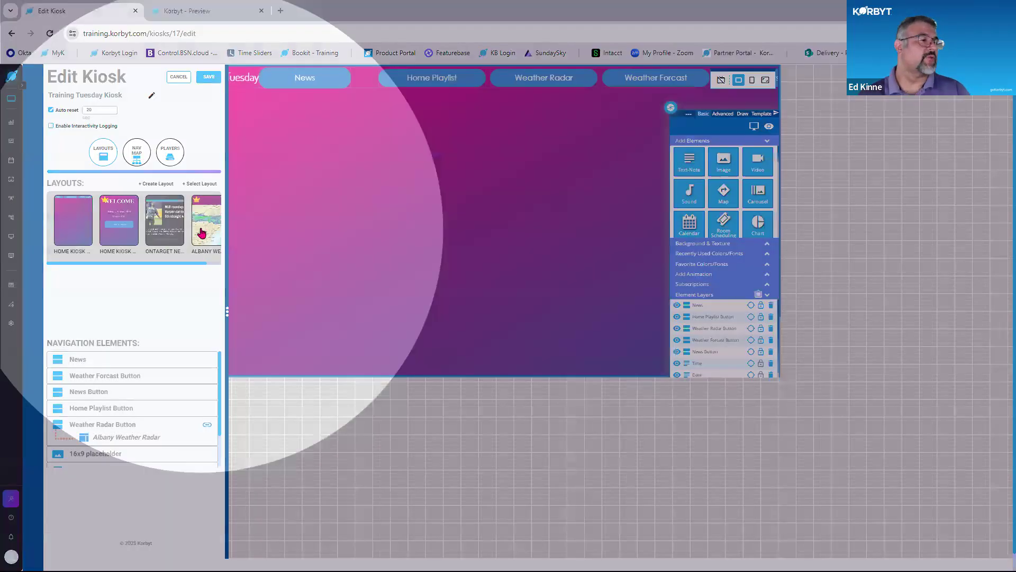
pyautogui.click(202, 233)
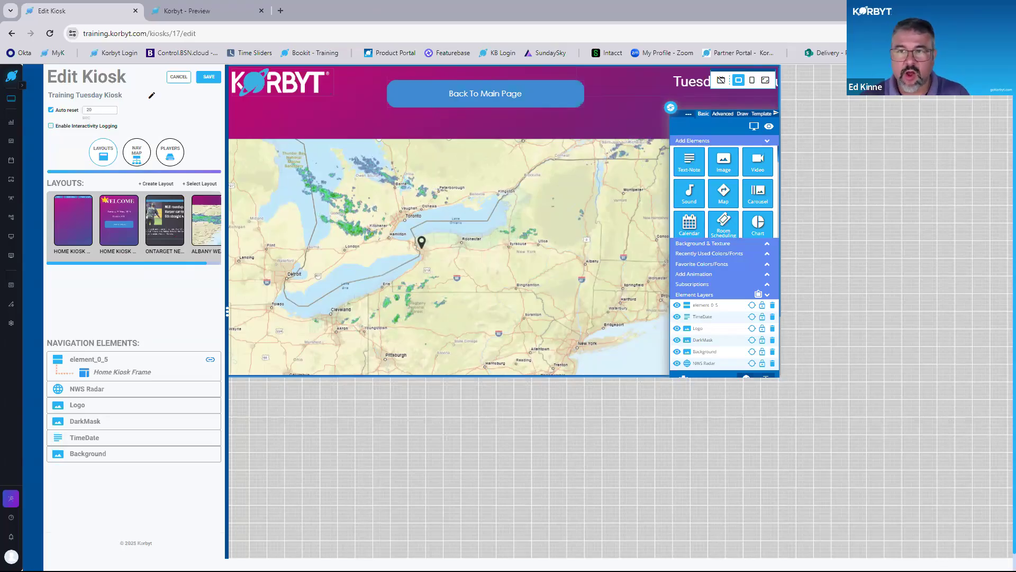
pyautogui.hotkey('alt', 'Tab')
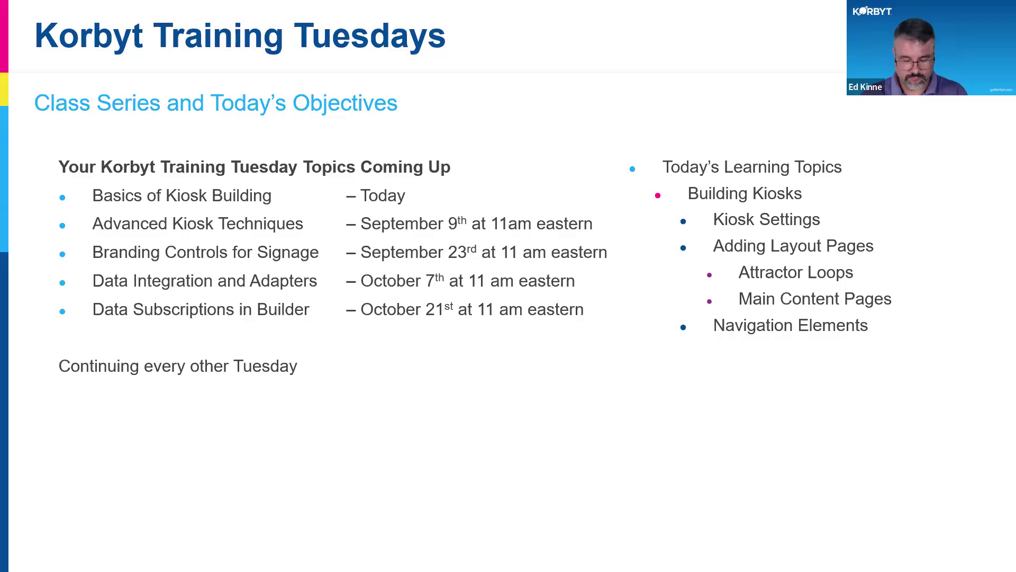
pyautogui.hotkey('alt', 'Tab')
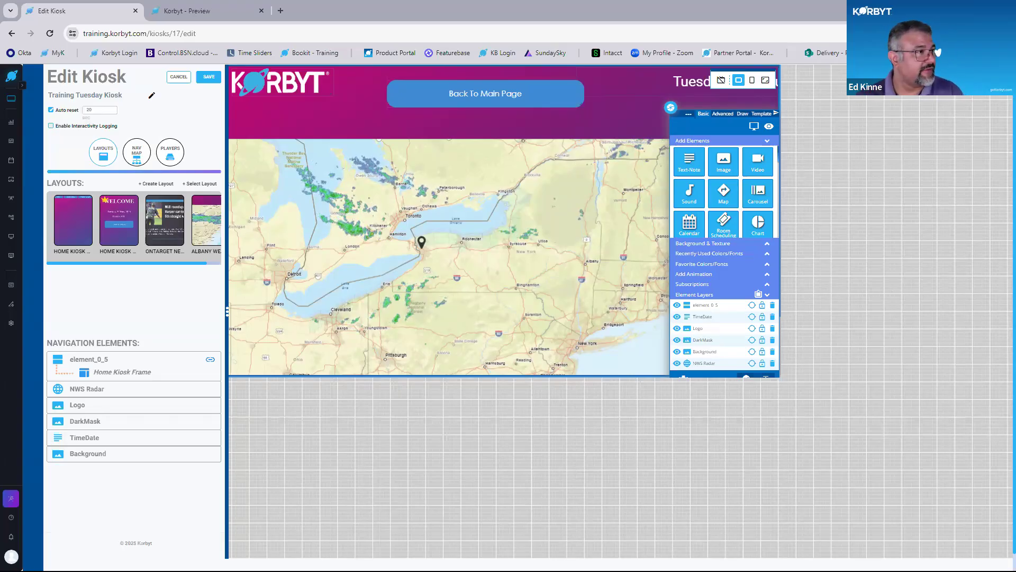
pyautogui.hotkey('alt', 'Tab')
pyautogui.hotkey('alt', 'Tab')
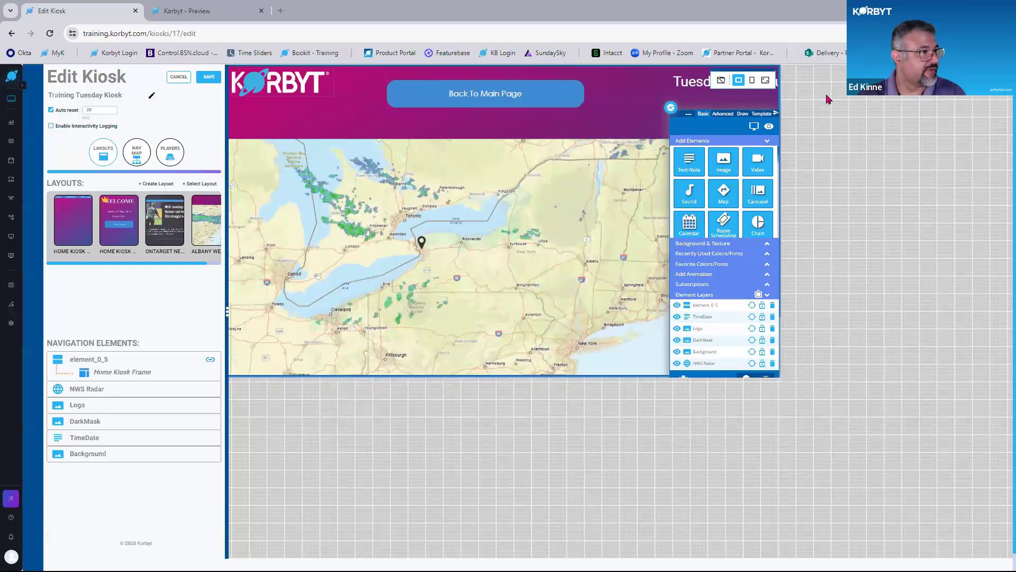
# - Uncover the desktop to launch Korbyt Desktop and maximize the browser window again
pyautogui.doubleClick(533, 5)
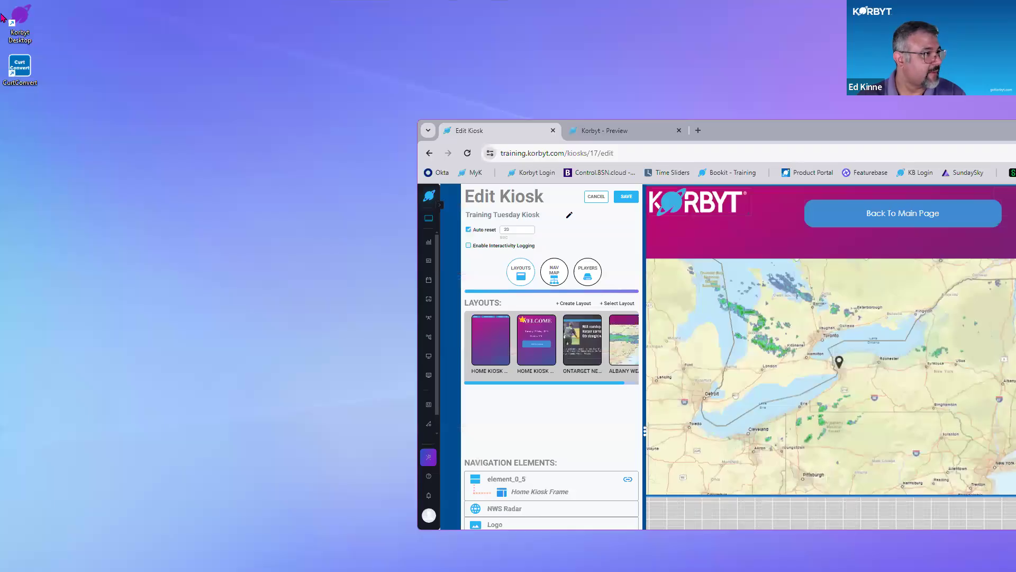
pyautogui.doubleClick(18, 22)
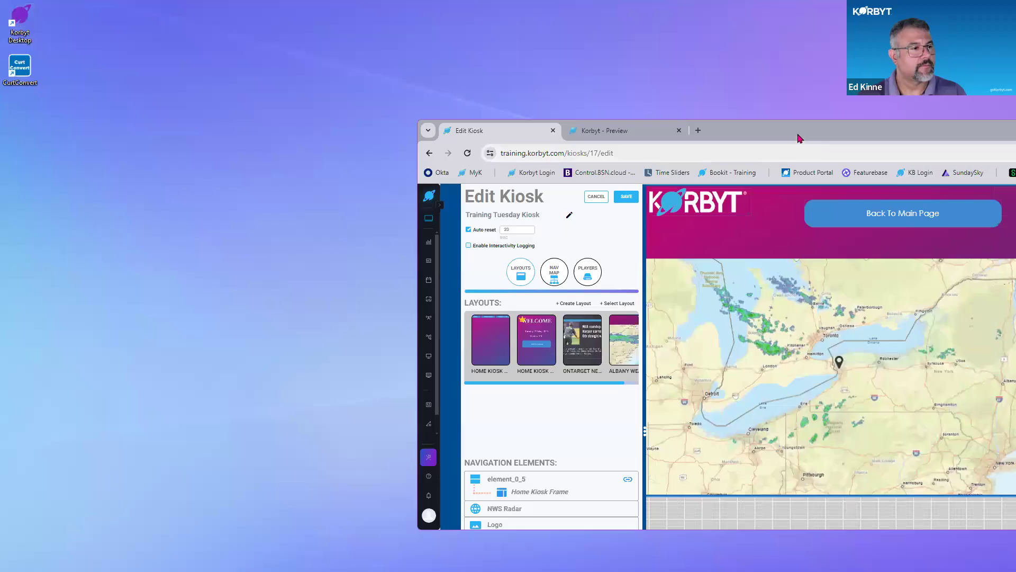
pyautogui.moveTo(798, 135); pyautogui.dragTo(561, 1)
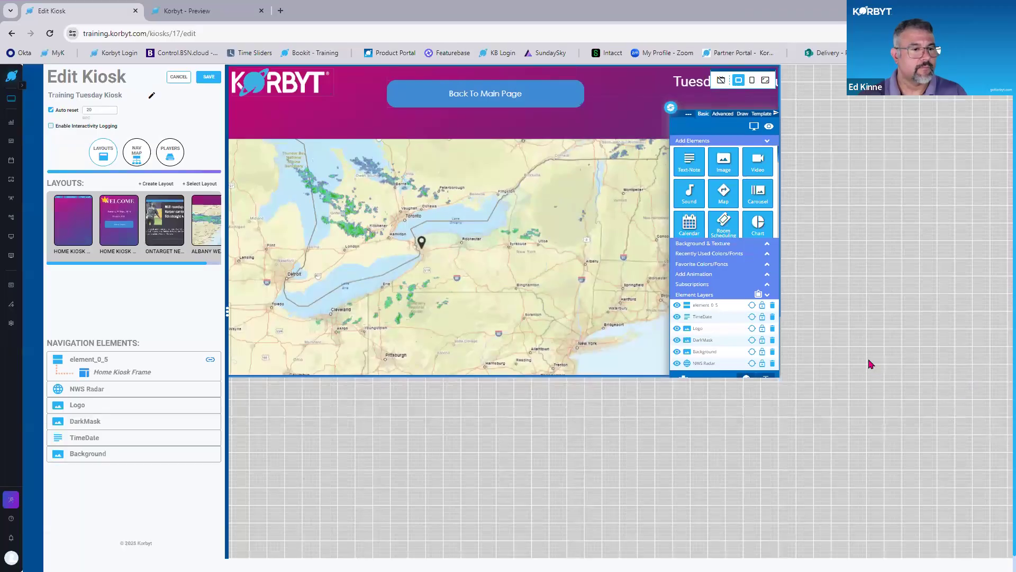
pyautogui.hotkey('ctrl', '+')
pyautogui.hotkey('ctrl', '+')
pyautogui.hotkey('ctrl', '+')
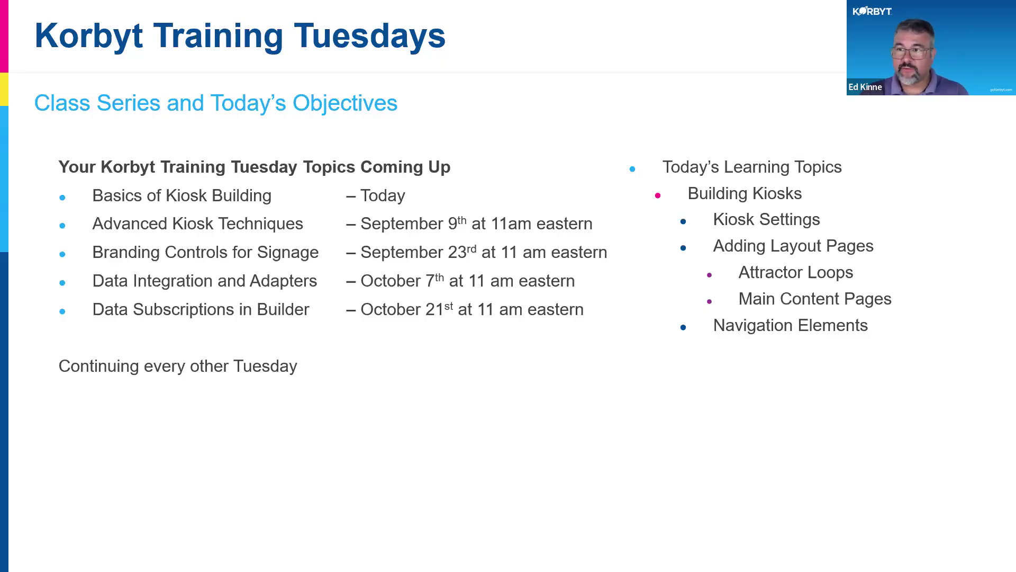
# - View the Signage Roadmap in the Korbyt product portal and browse the Changelog
pyautogui.click(477, 352)
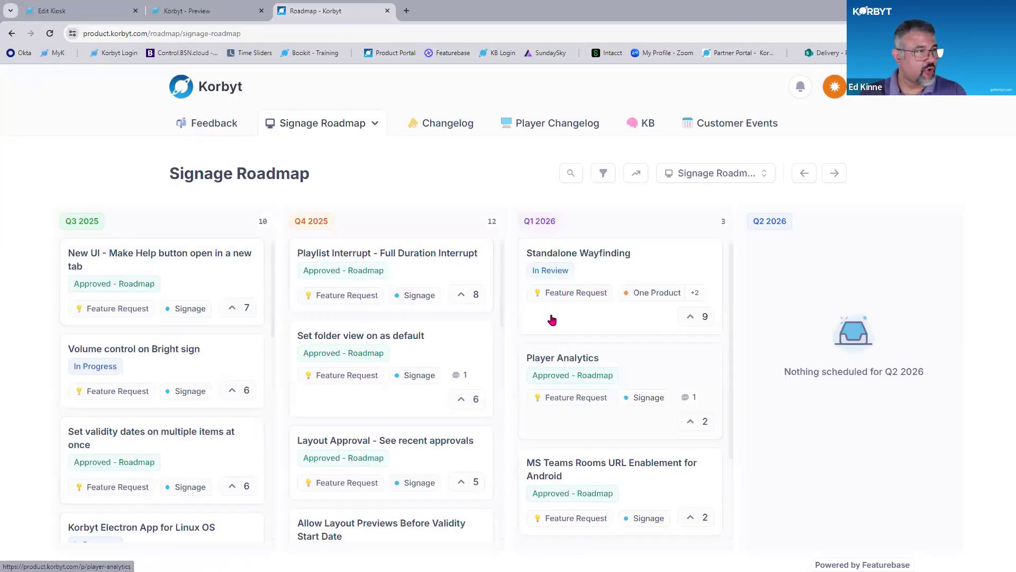
pyautogui.click(454, 123)
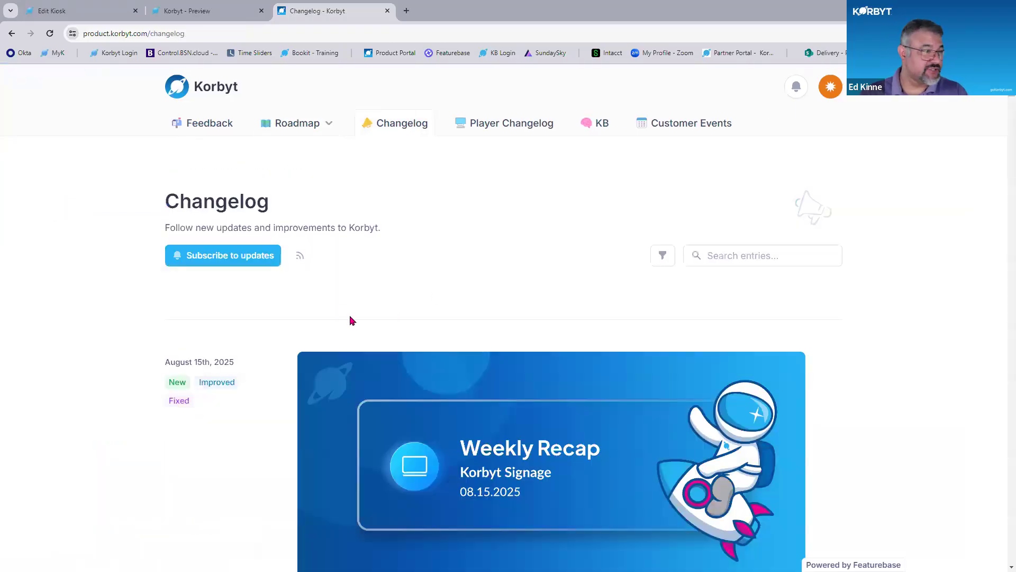
pyautogui.scroll(-4, 350, 317)
pyautogui.scroll(4, 272, 271)
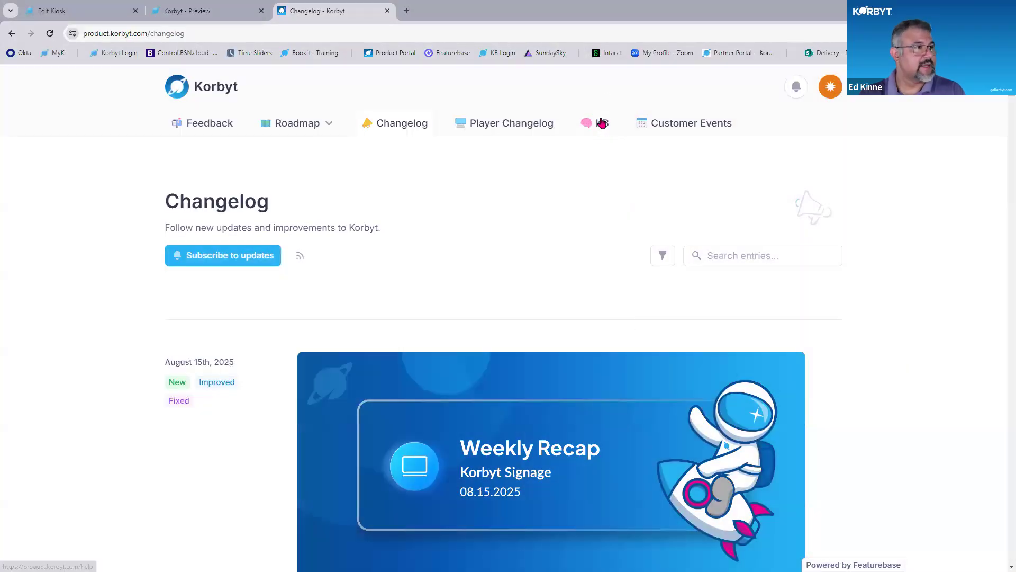
# - Search the Korbyt knowledge base for "kiosk", read the AI answer and close the results
pyautogui.click(603, 122)
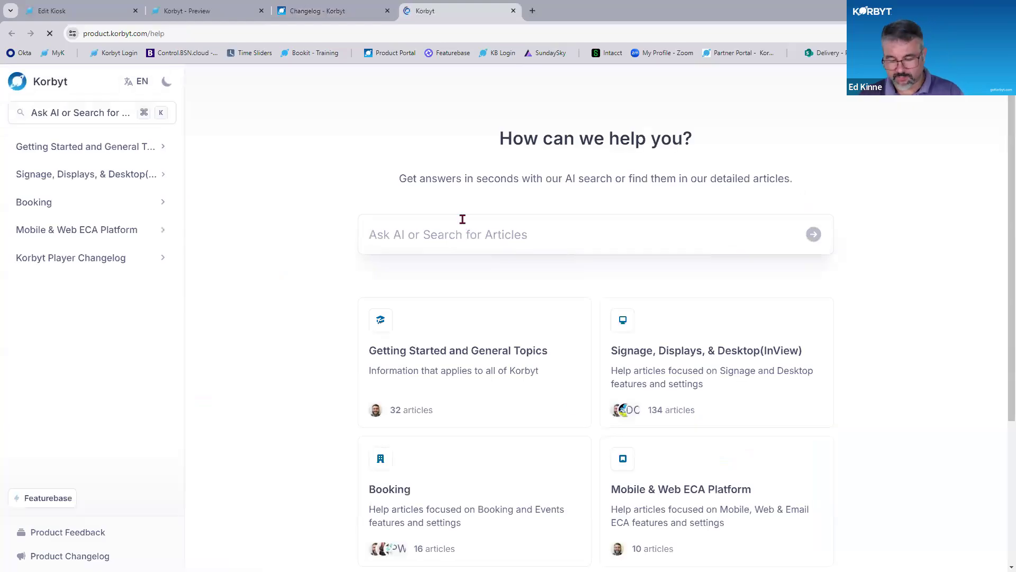
pyautogui.write('kiosk')
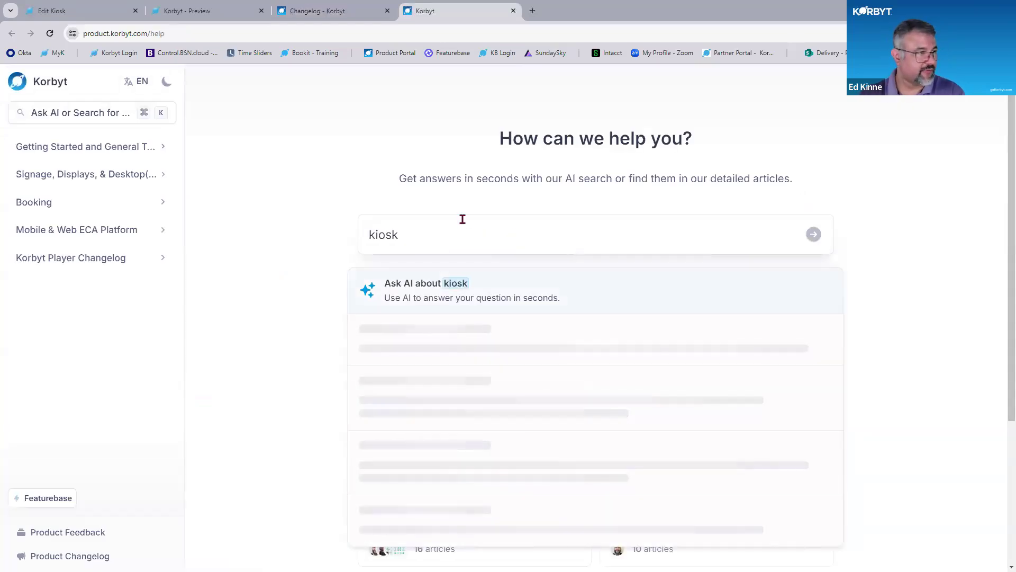
pyautogui.press('Return')
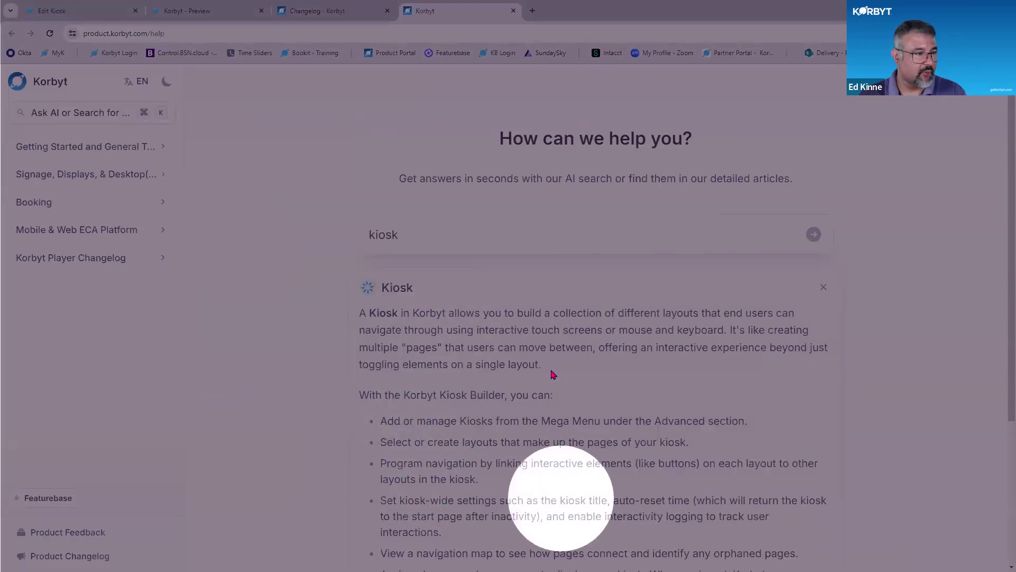
pyautogui.click(818, 288)
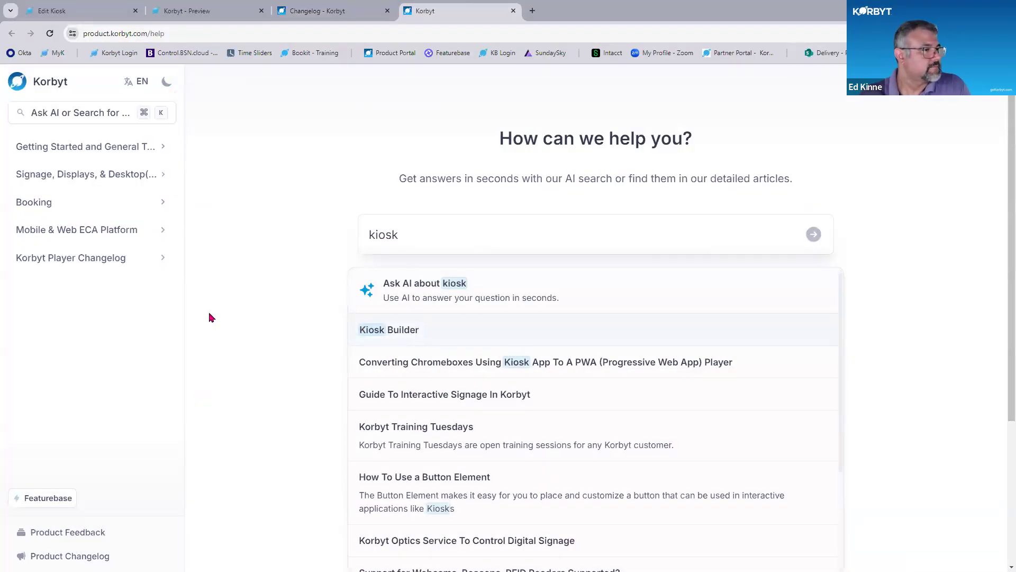
pyautogui.click(211, 316)
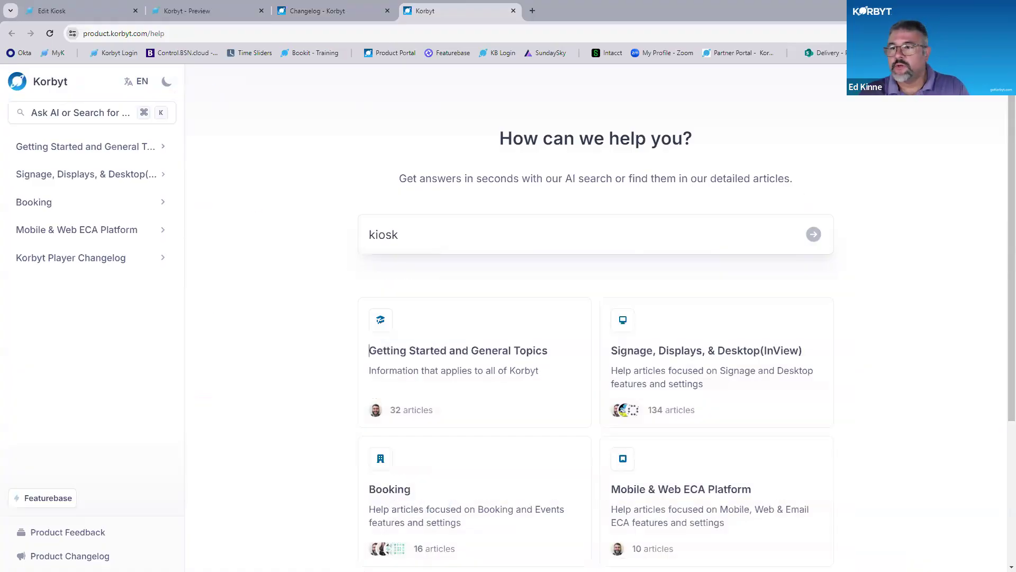
pyautogui.hotkey('alt', 'Tab')
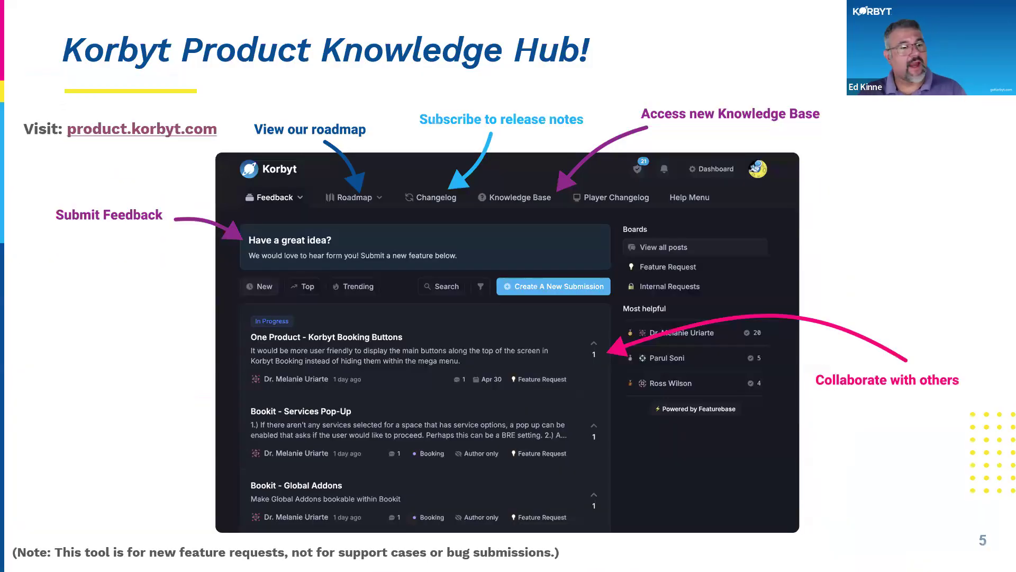
pyautogui.press('Right')
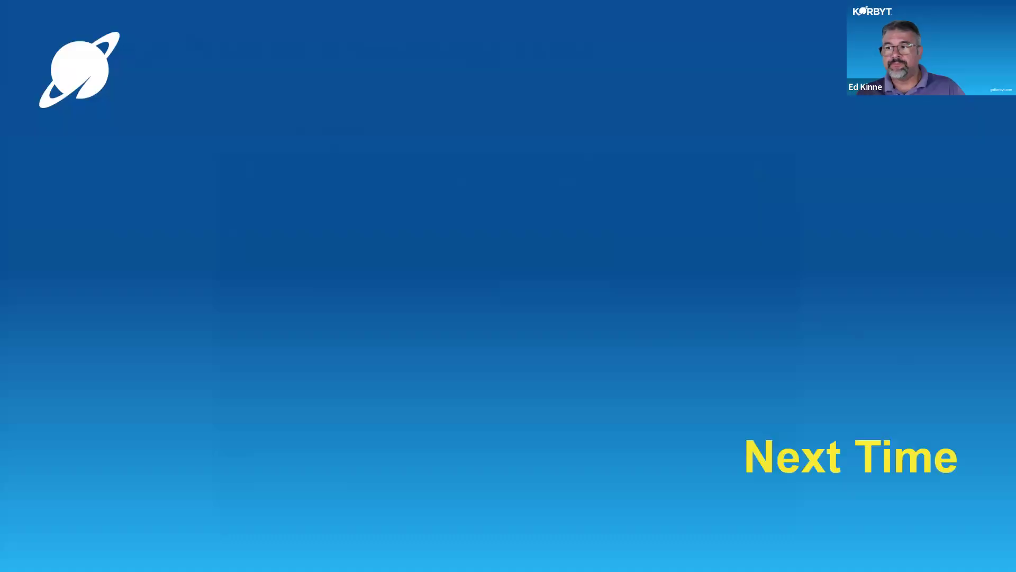
pyautogui.press('Right')
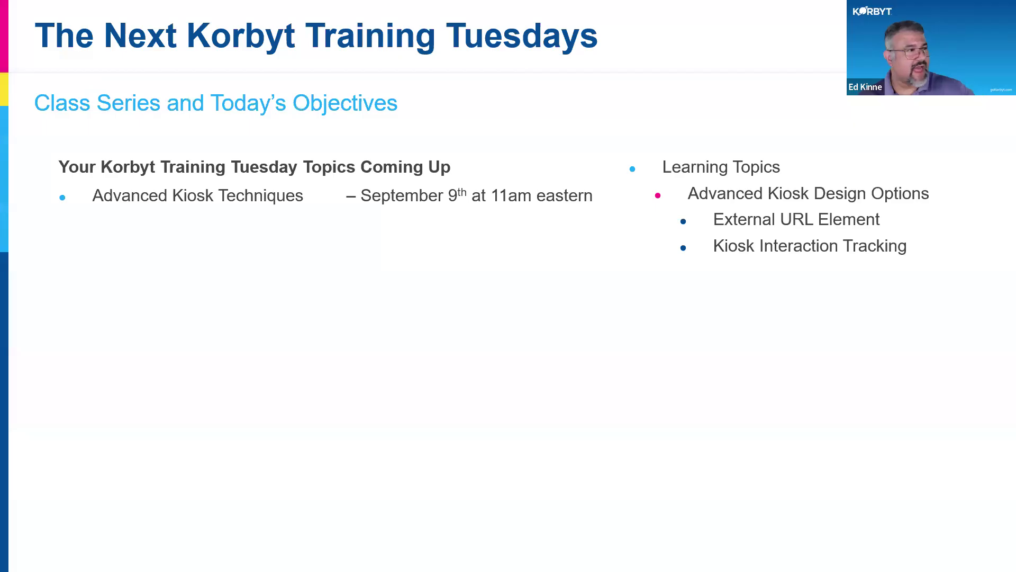